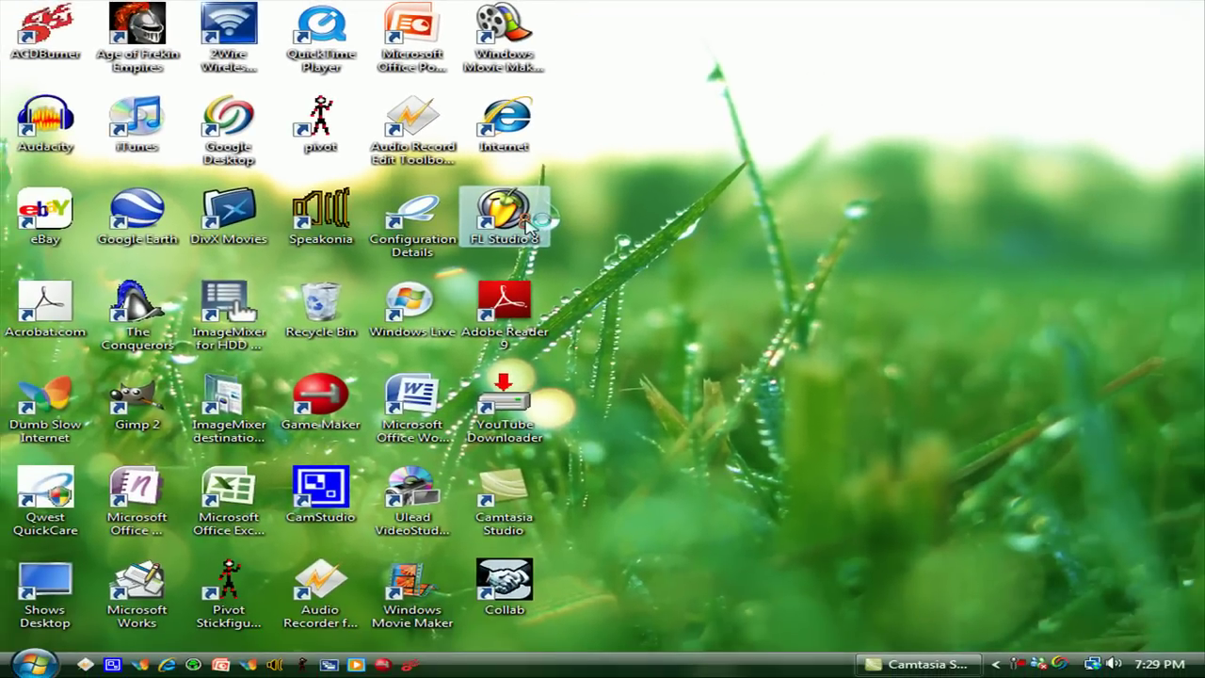
Launch FL Studio 8 from its desktop shortcut
double_click(506, 217)
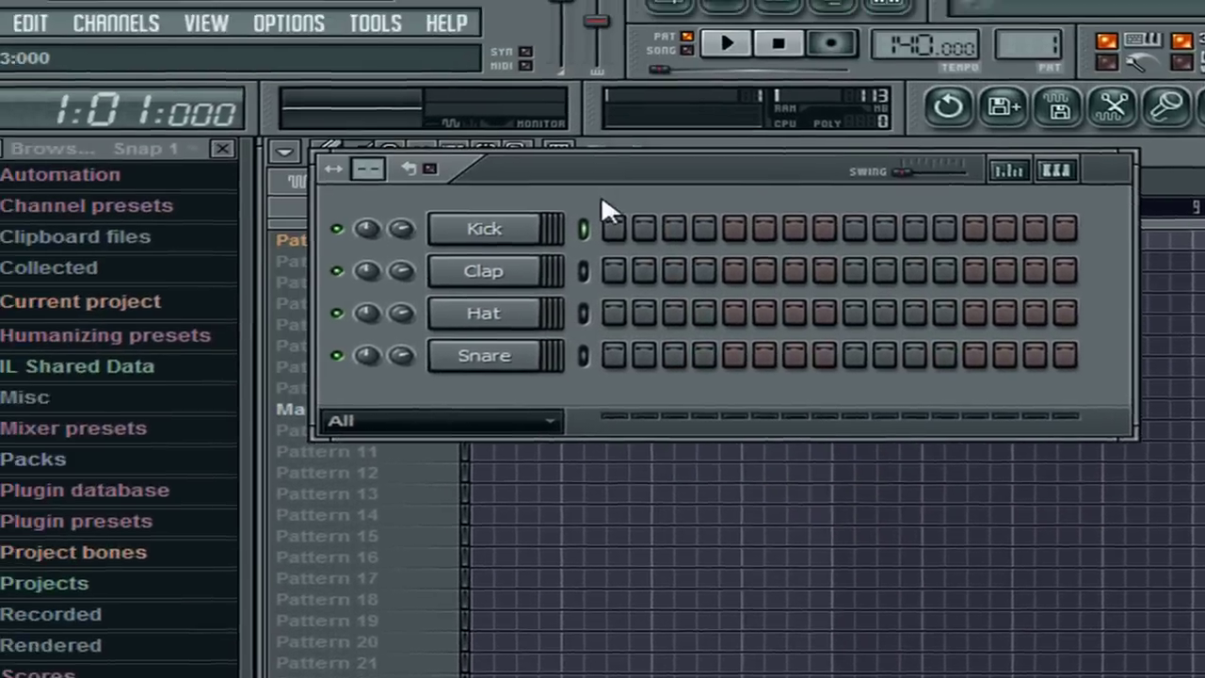
Move the Step Sequencer aside and bring the empty Playlist forward, scrolled back to the top
left_click_drag(602, 202, 1051, 426)
left_click(626, 217)
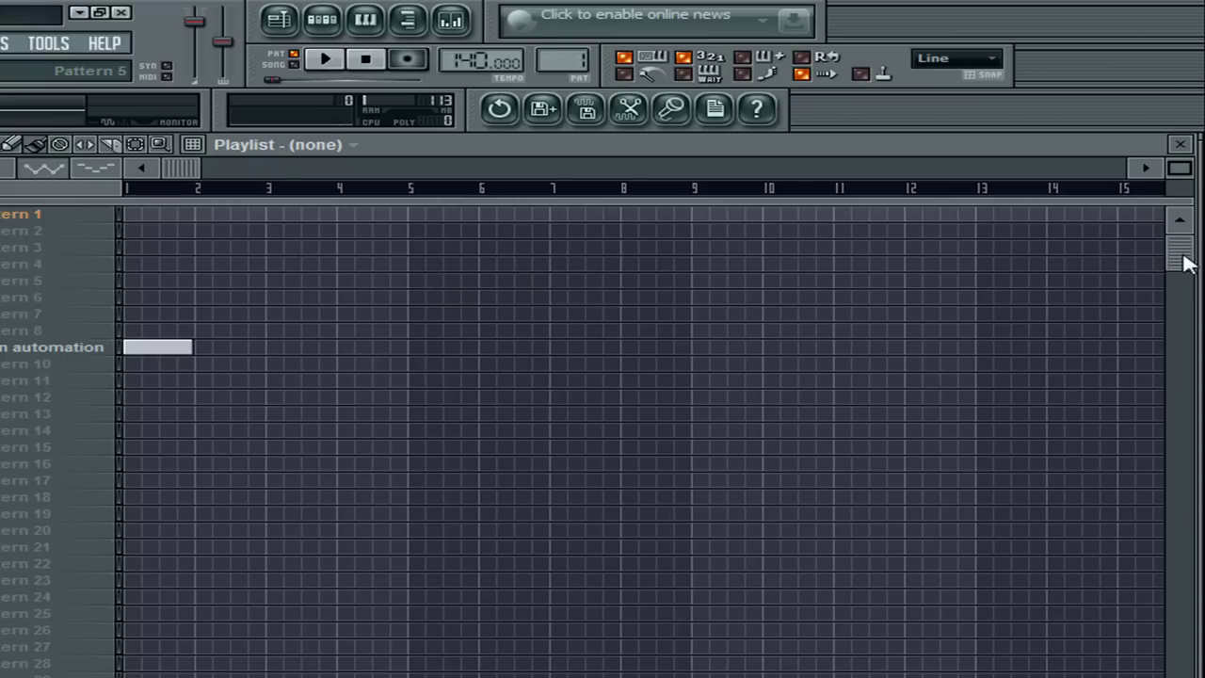
left_click_drag(1185, 262, 1153, 258)
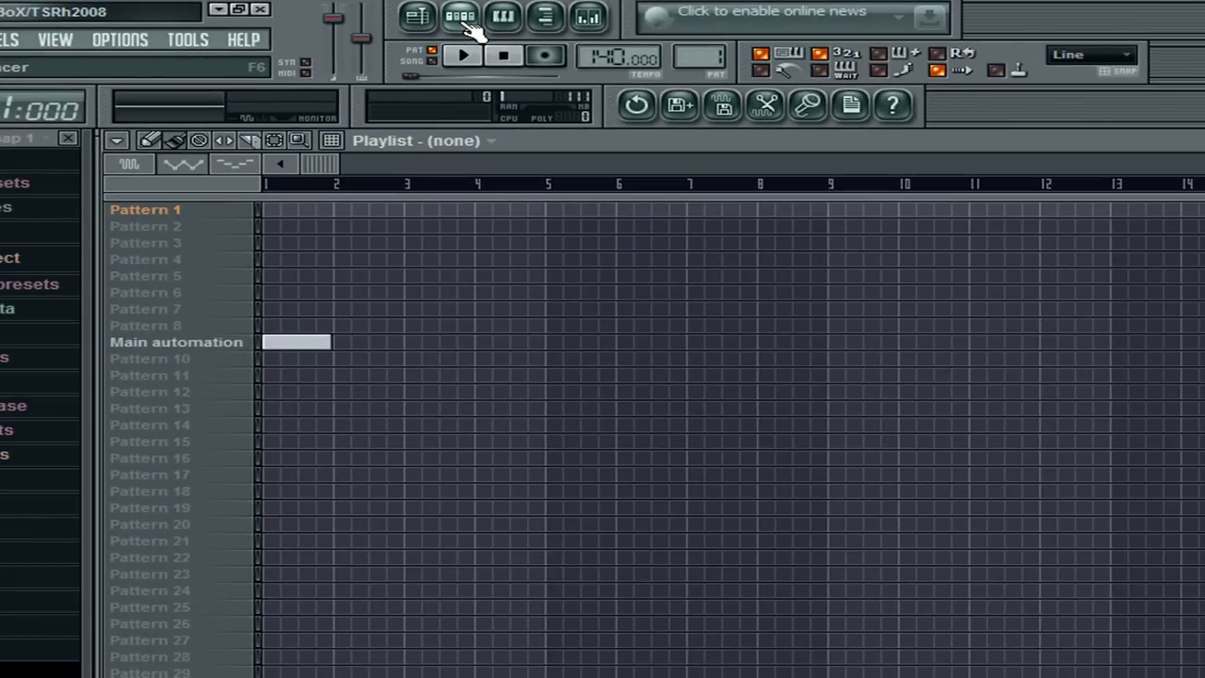
Reopen the Step Sequencer and check the Snare, Hat and Kick channel settings
left_click(461, 17)
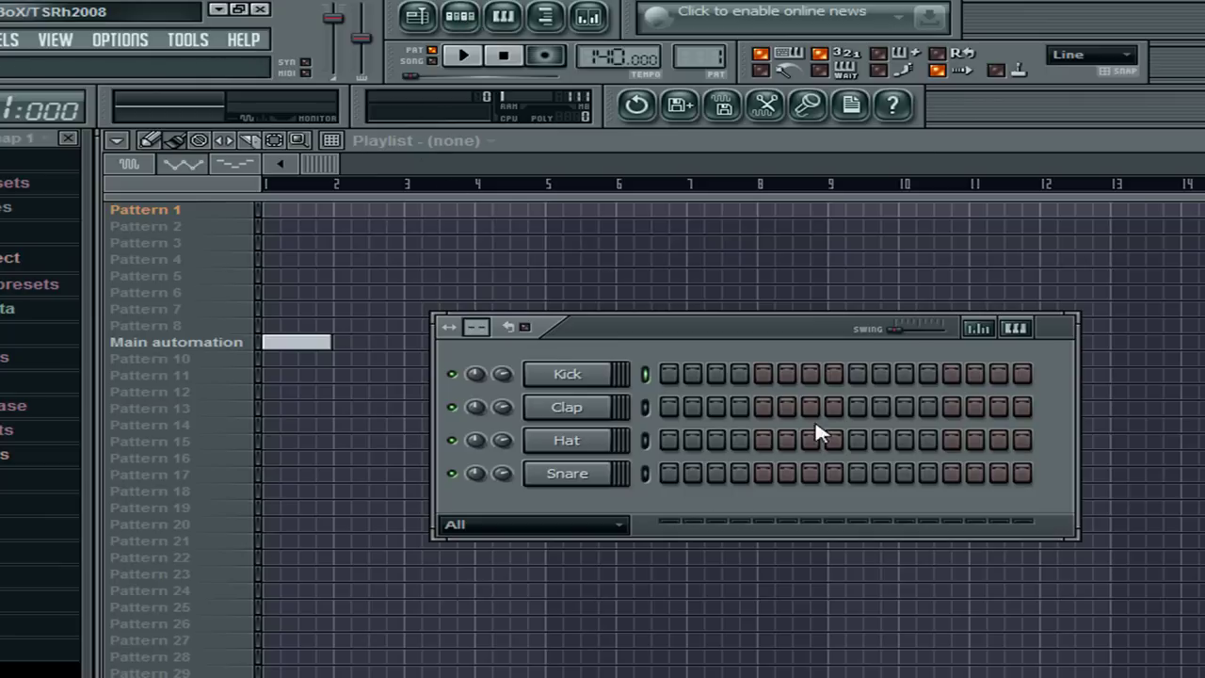
left_click_drag(737, 332, 676, 323)
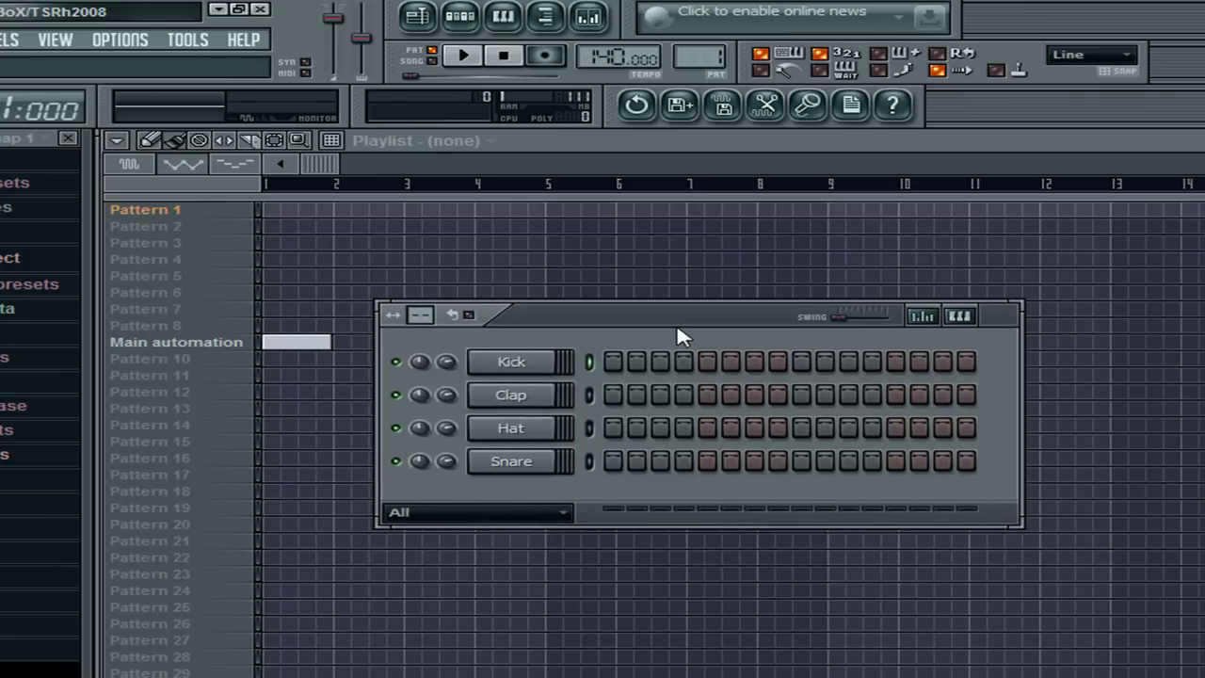
left_click(511, 462)
left_click(512, 427)
left_click(512, 394)
left_click(513, 363)
left_click(519, 369)
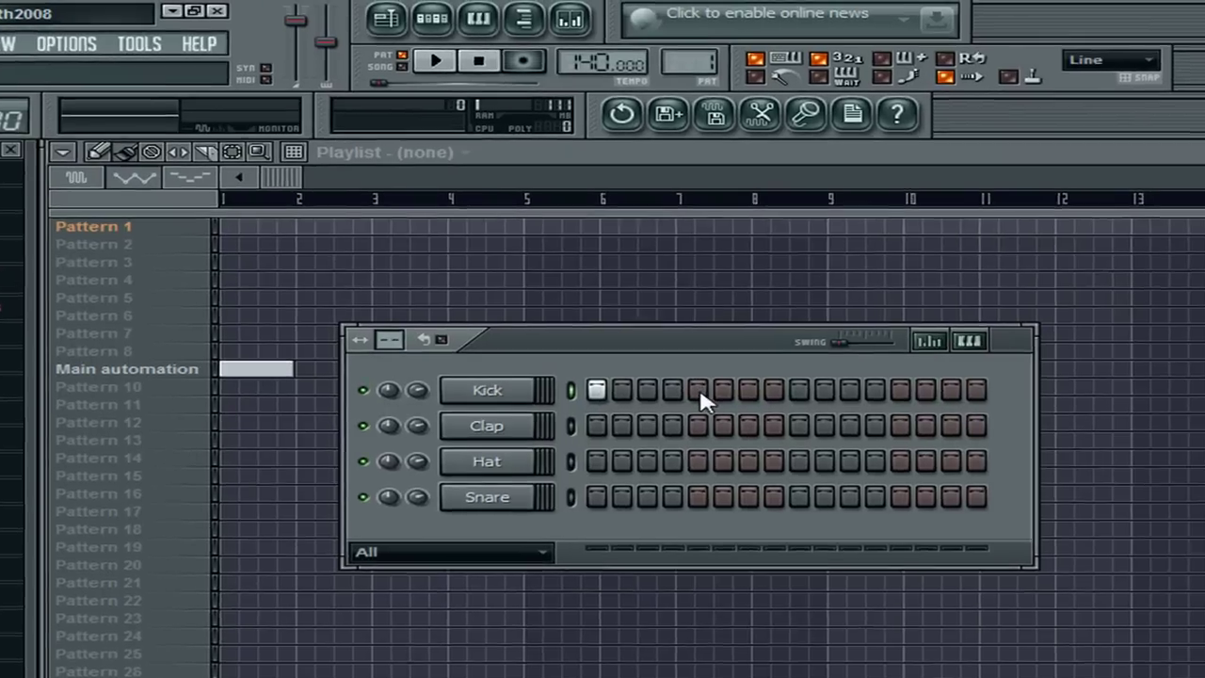
Complete the Kick on steps 1, 5, 9 and 13, then play it in PAT mode
left_click(707, 362)
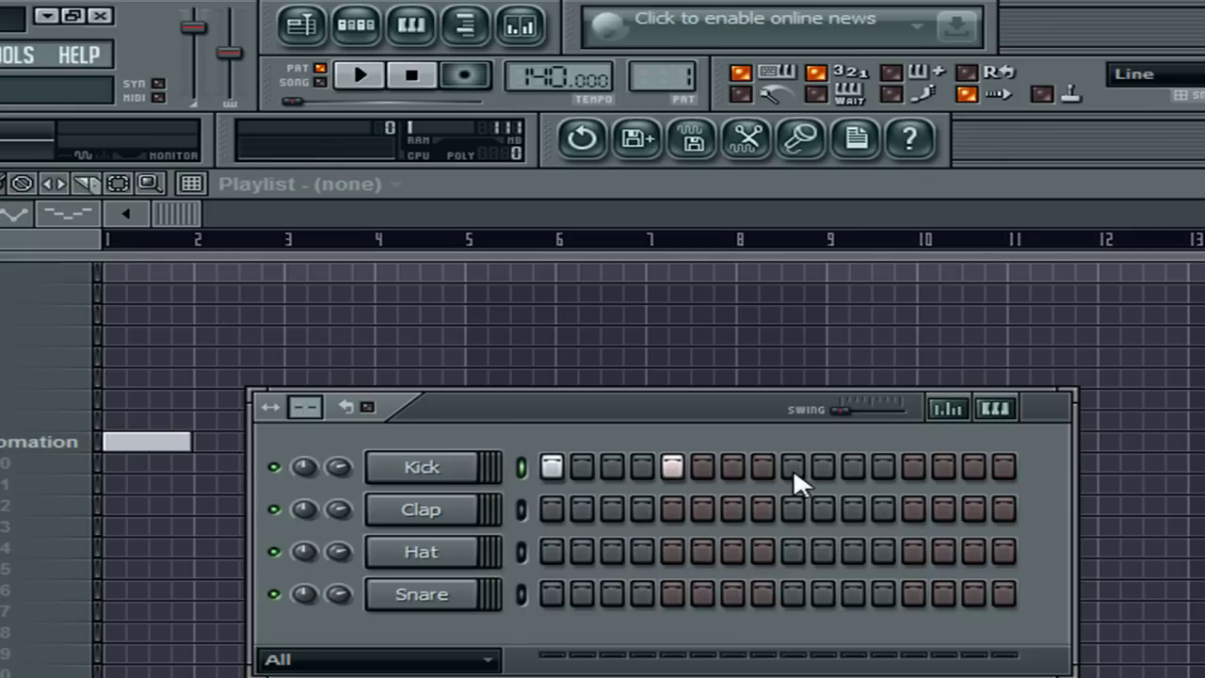
left_click(914, 467)
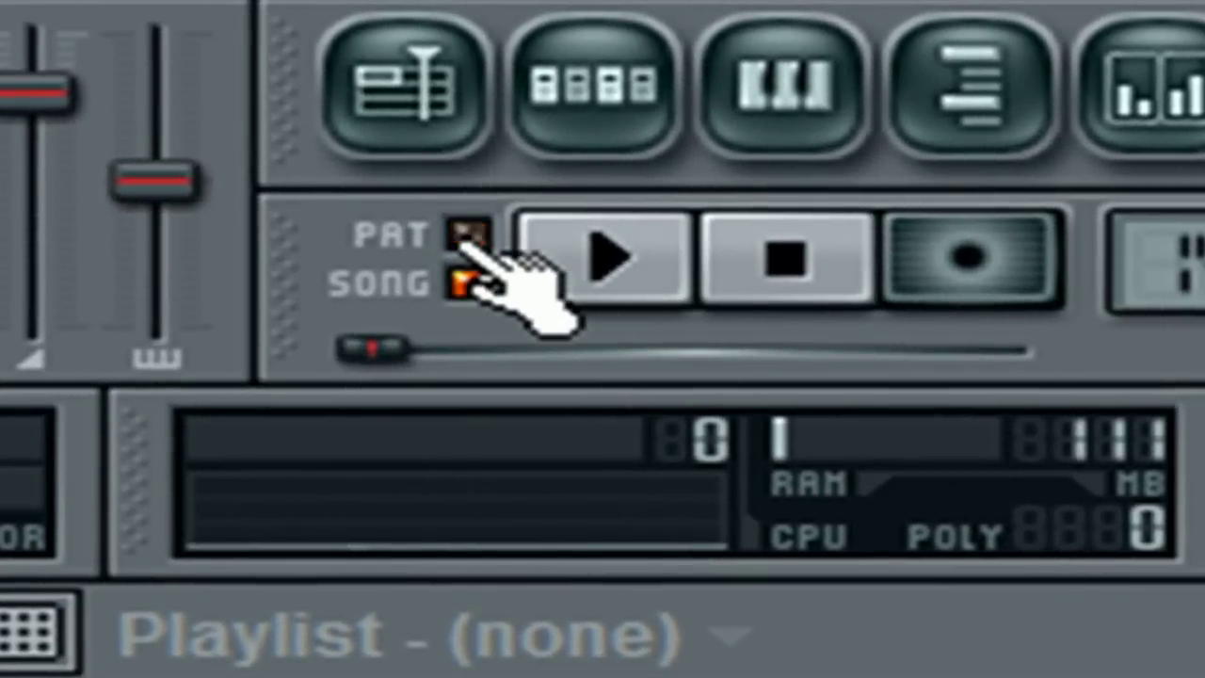
left_click(468, 237)
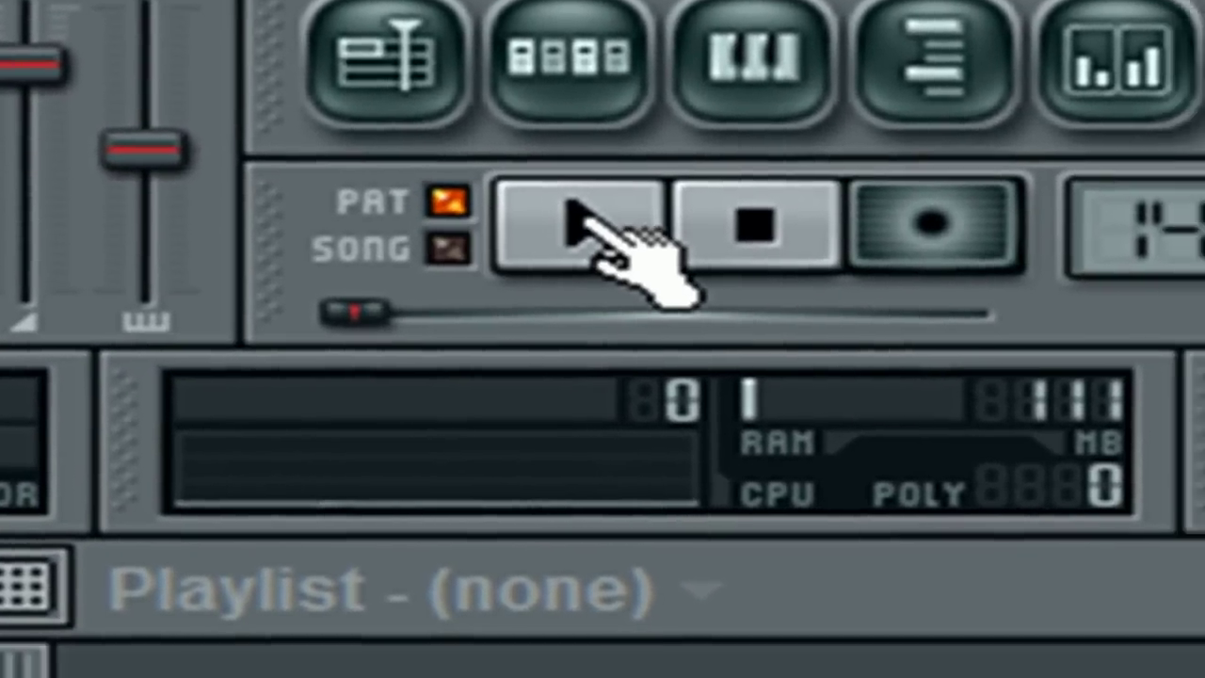
left_click(579, 226)
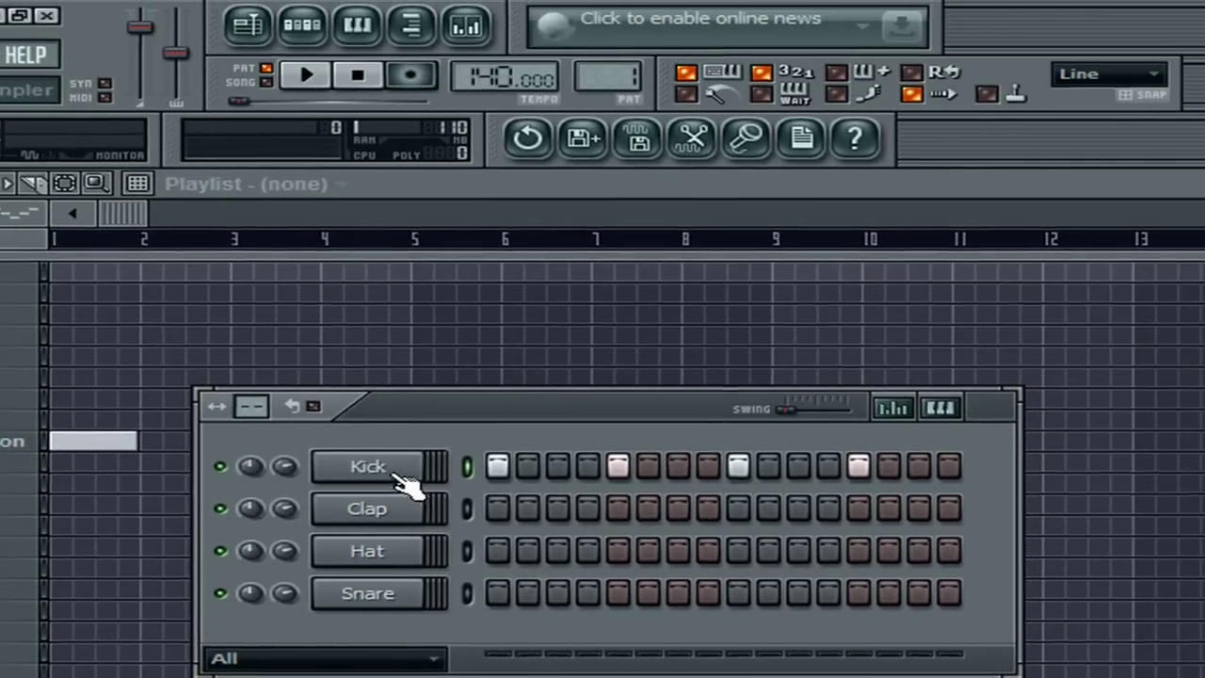
Fill the Kick on every fourth step and audition the pattern
right_click(415, 467)
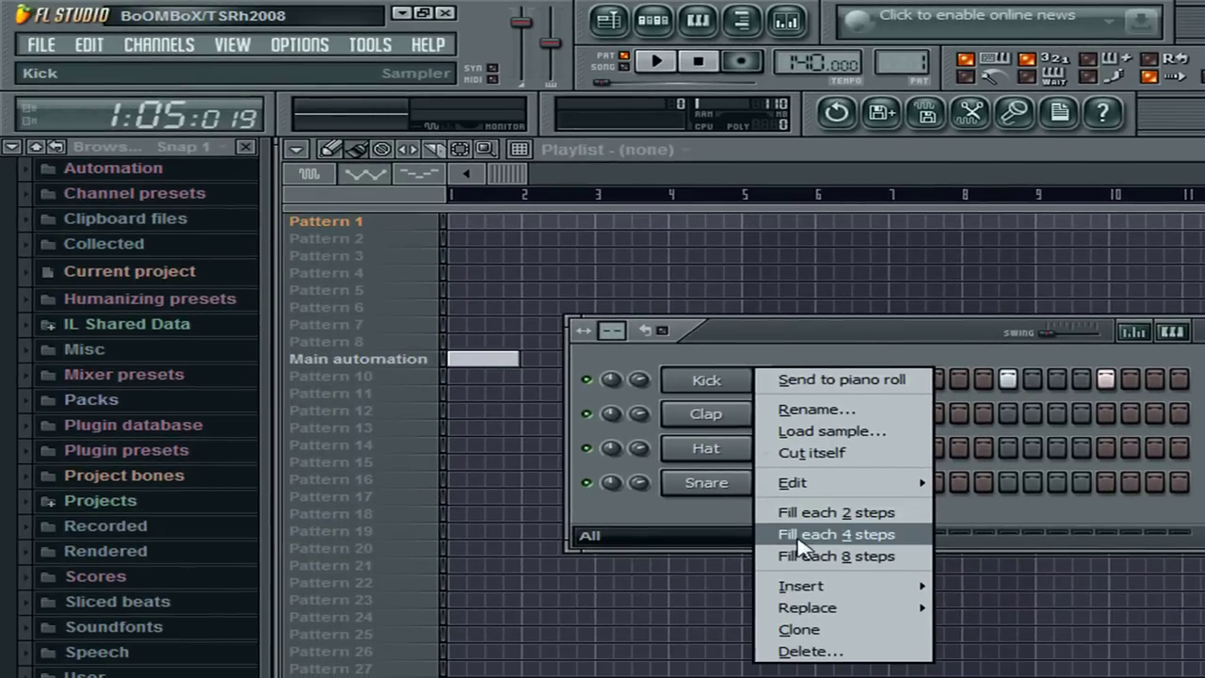
left_click(800, 537)
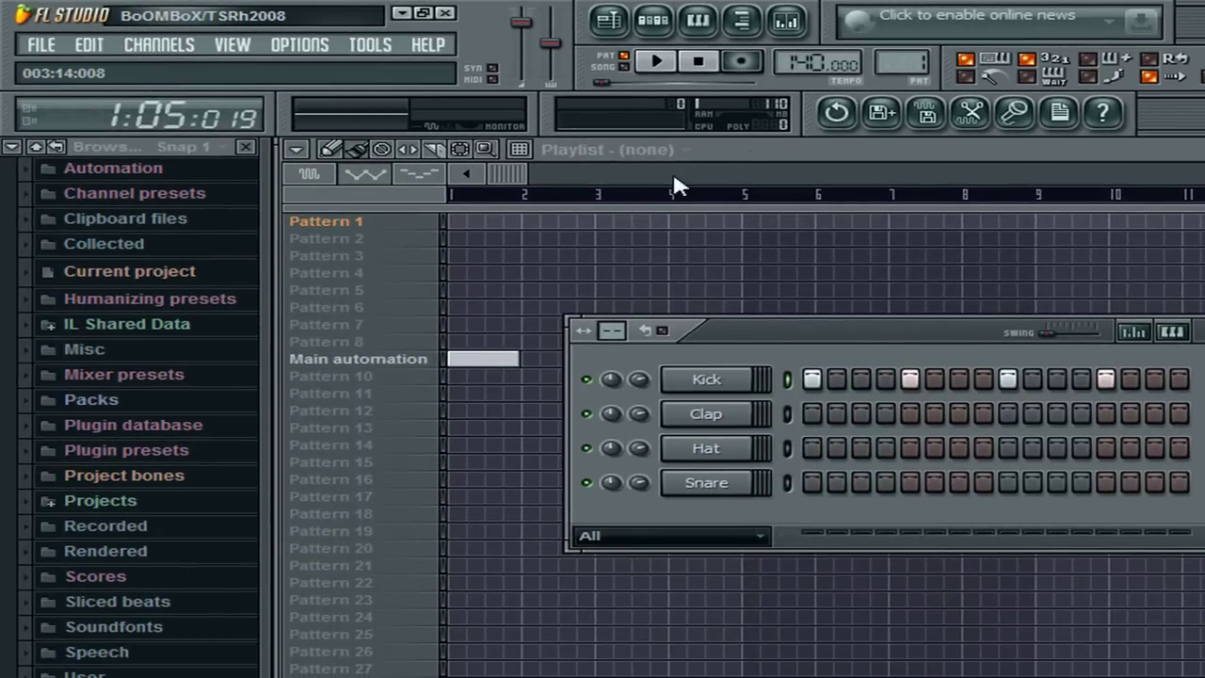
left_click(660, 62)
left_click(698, 62)
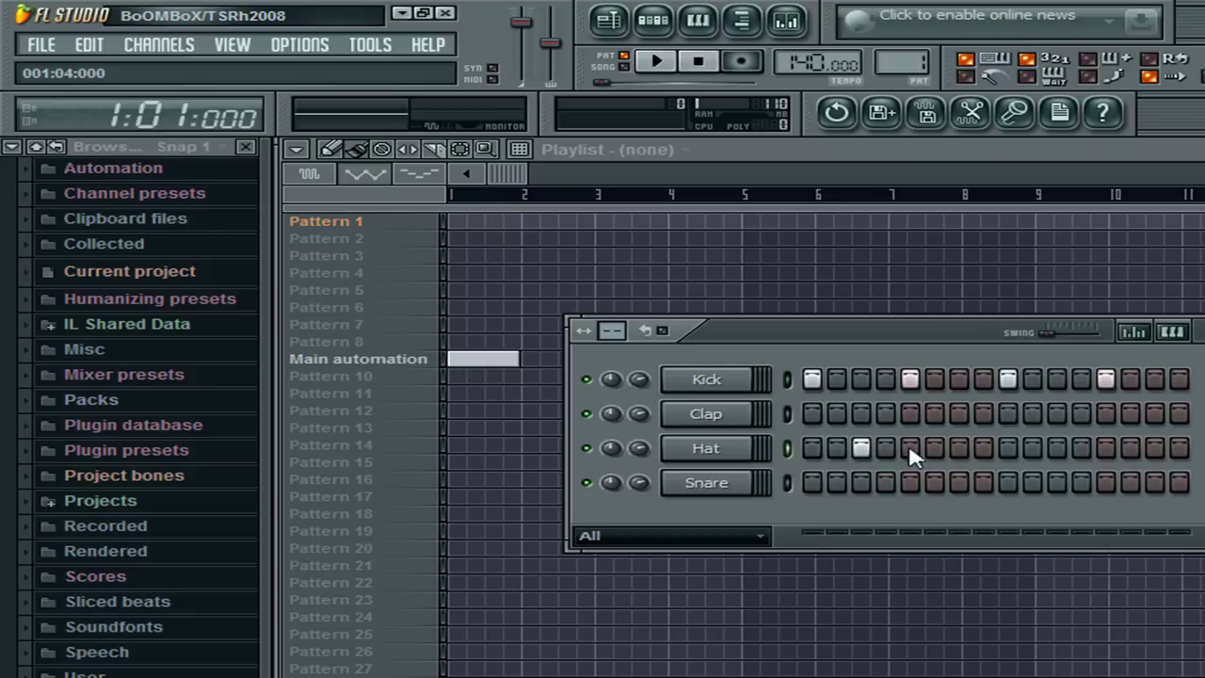
Add Hat steps 3, 7, 11, 15 and Clap steps 5, 13, 16, then play the beat
left_click(1056, 448)
left_click(1155, 448)
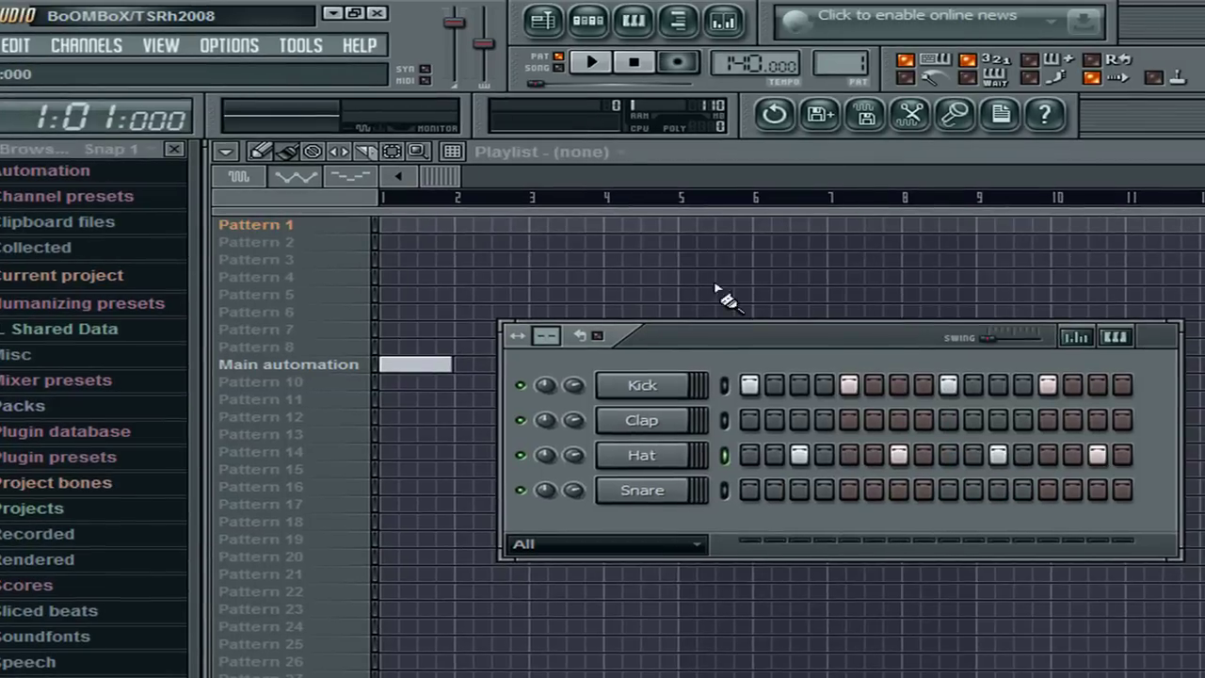
left_click(656, 60)
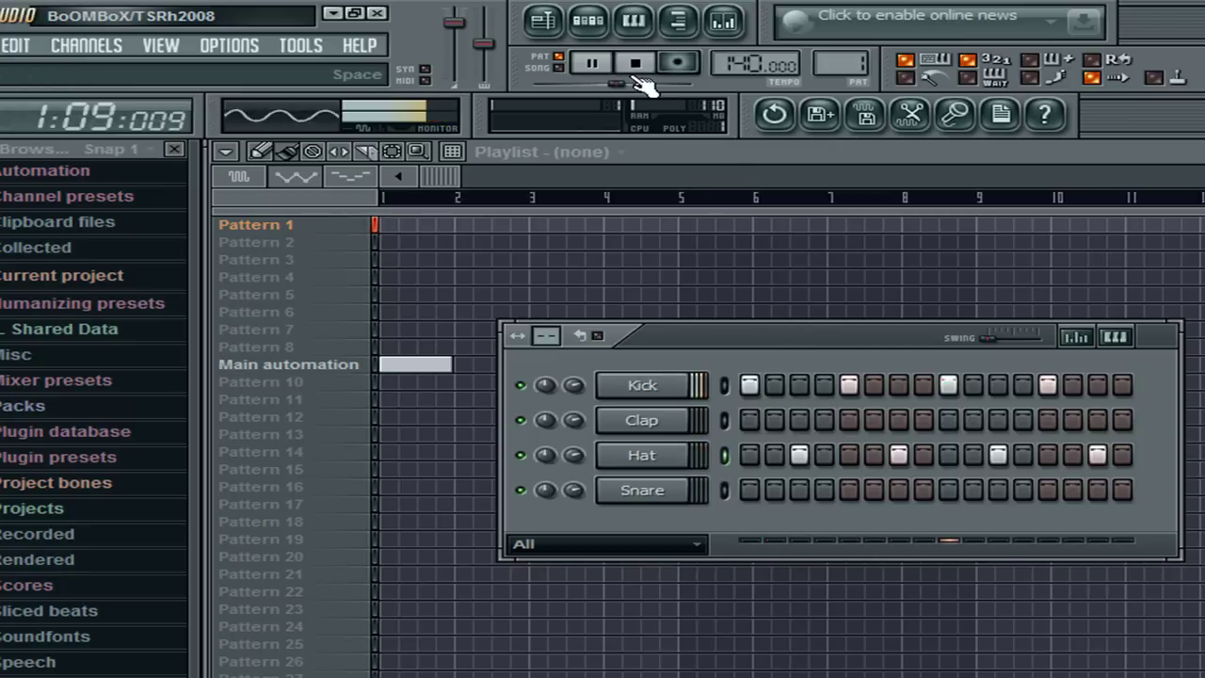
left_click(639, 80)
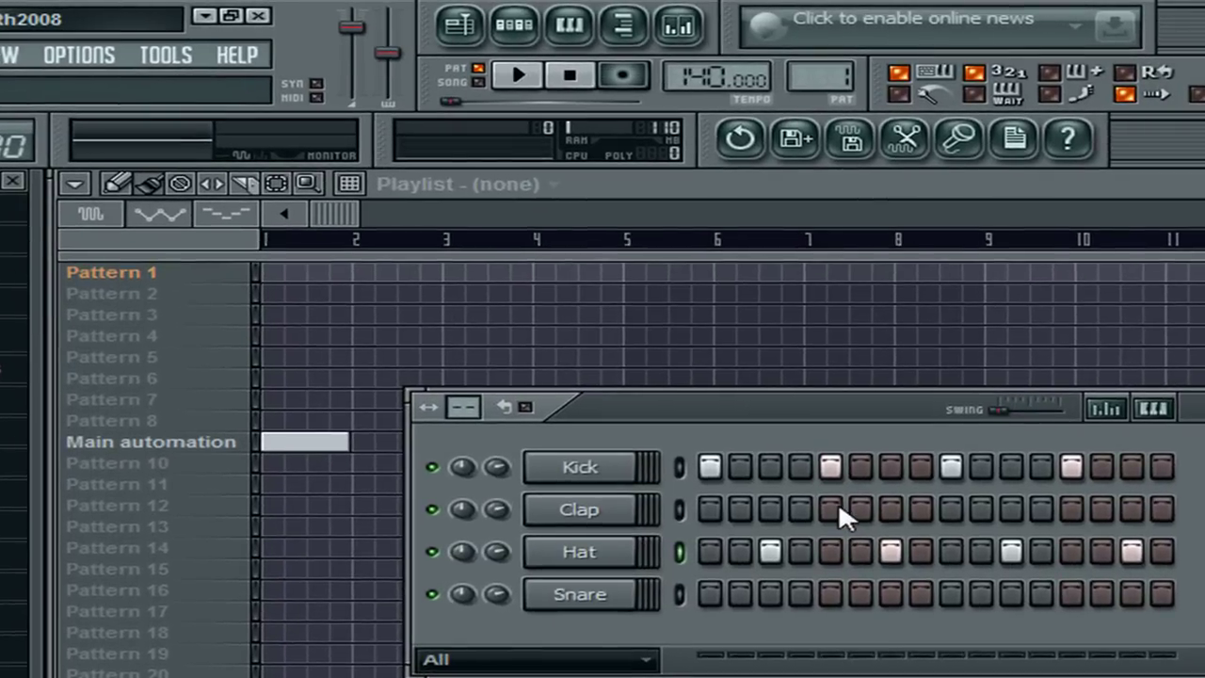
left_click(831, 509)
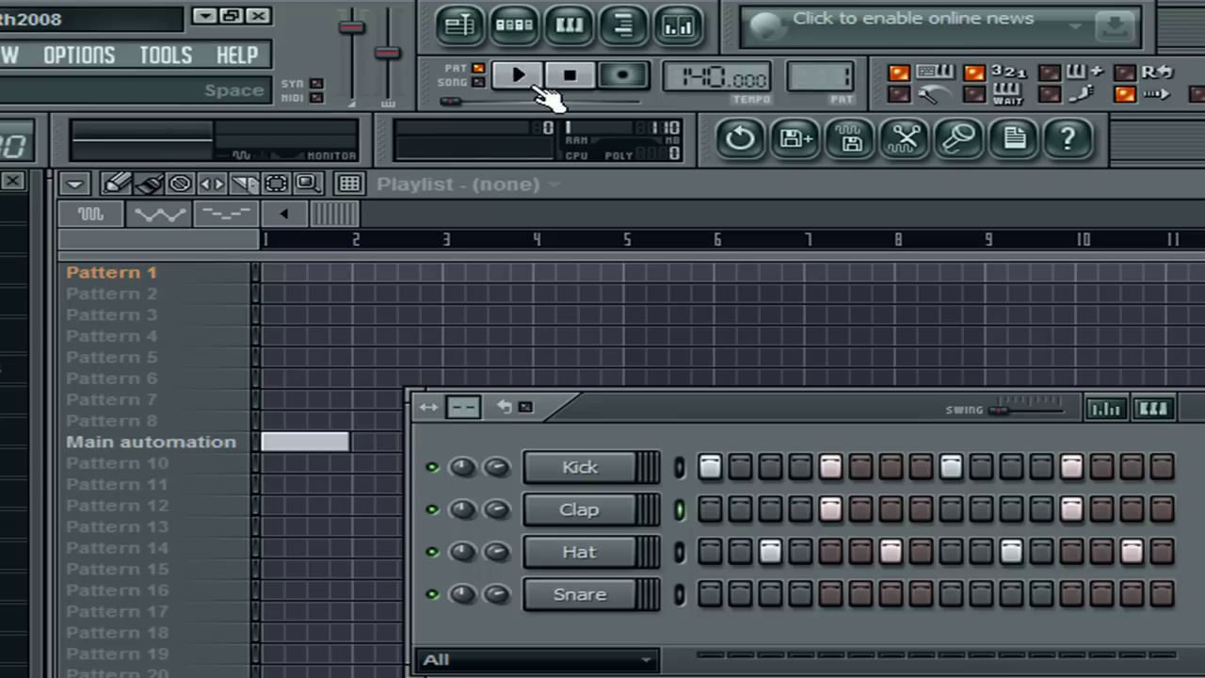
left_click(538, 87)
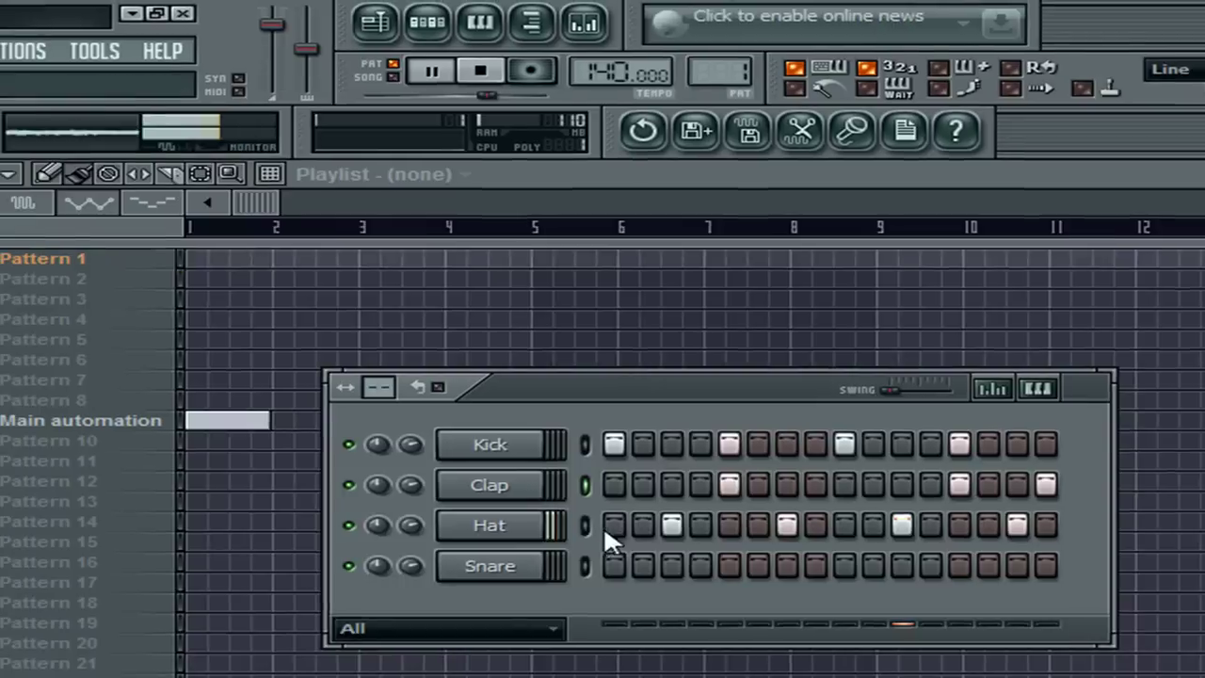
Fill the whole Hat row, stop playback, then switch the extra Hat steps back off
left_click_drag(363, 525, 880, 529)
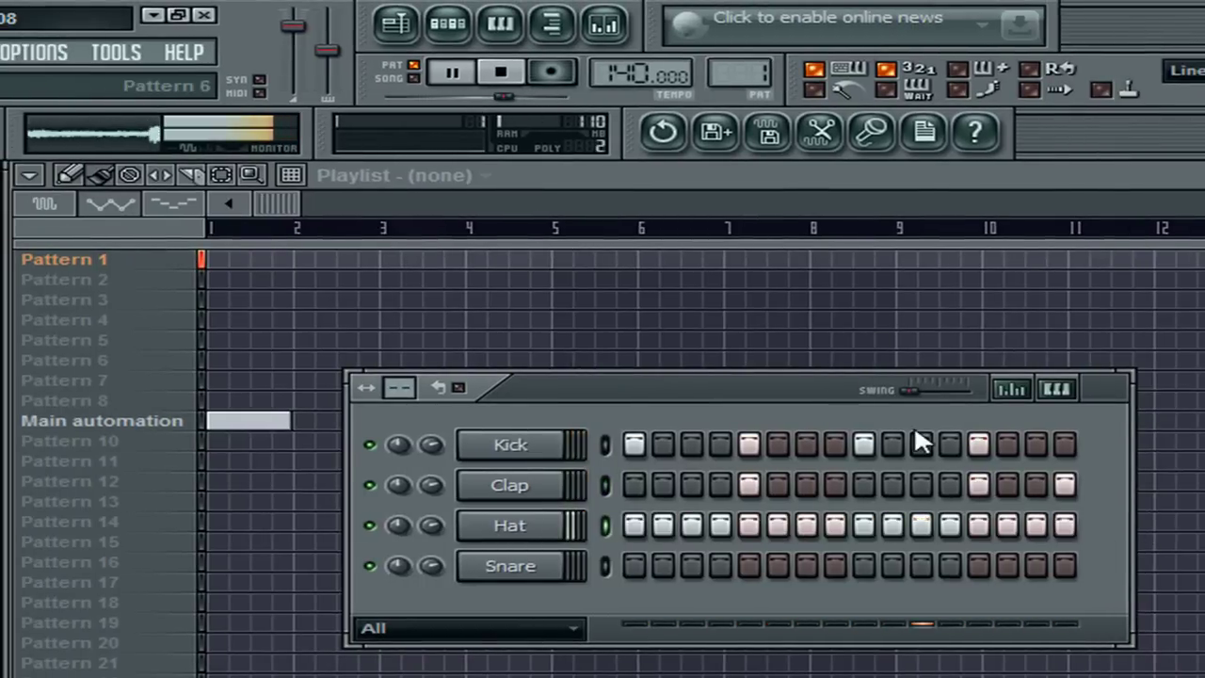
left_click(500, 73)
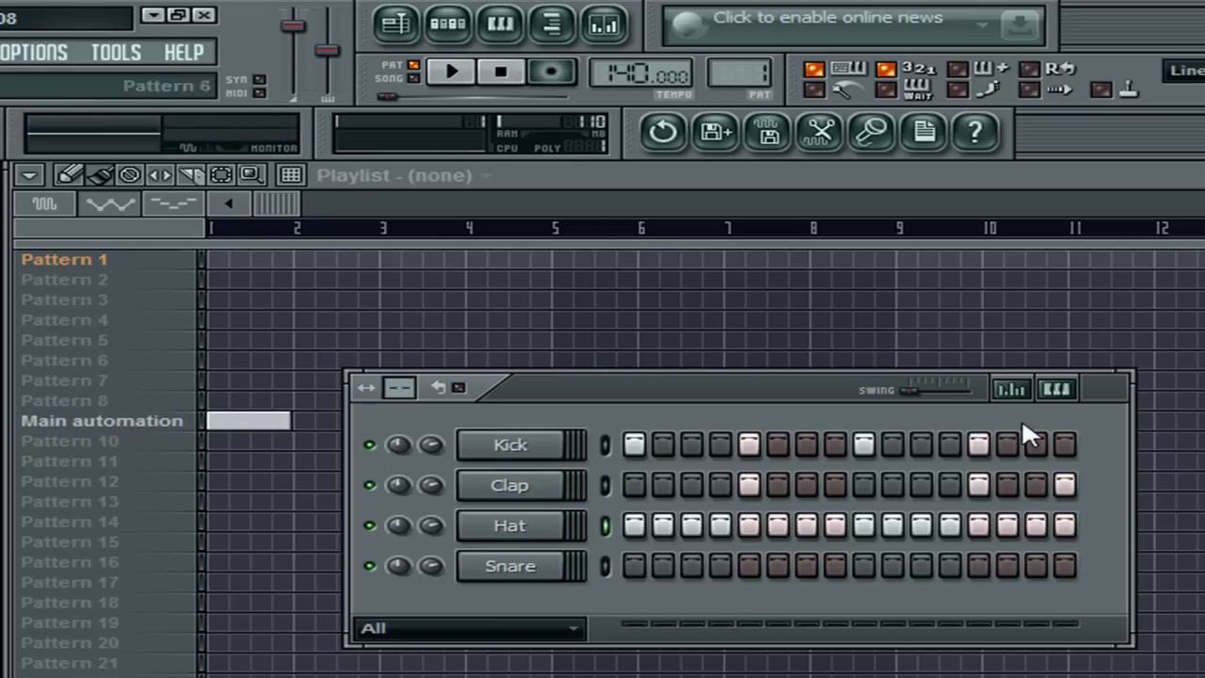
left_click_drag(659, 528, 1026, 535)
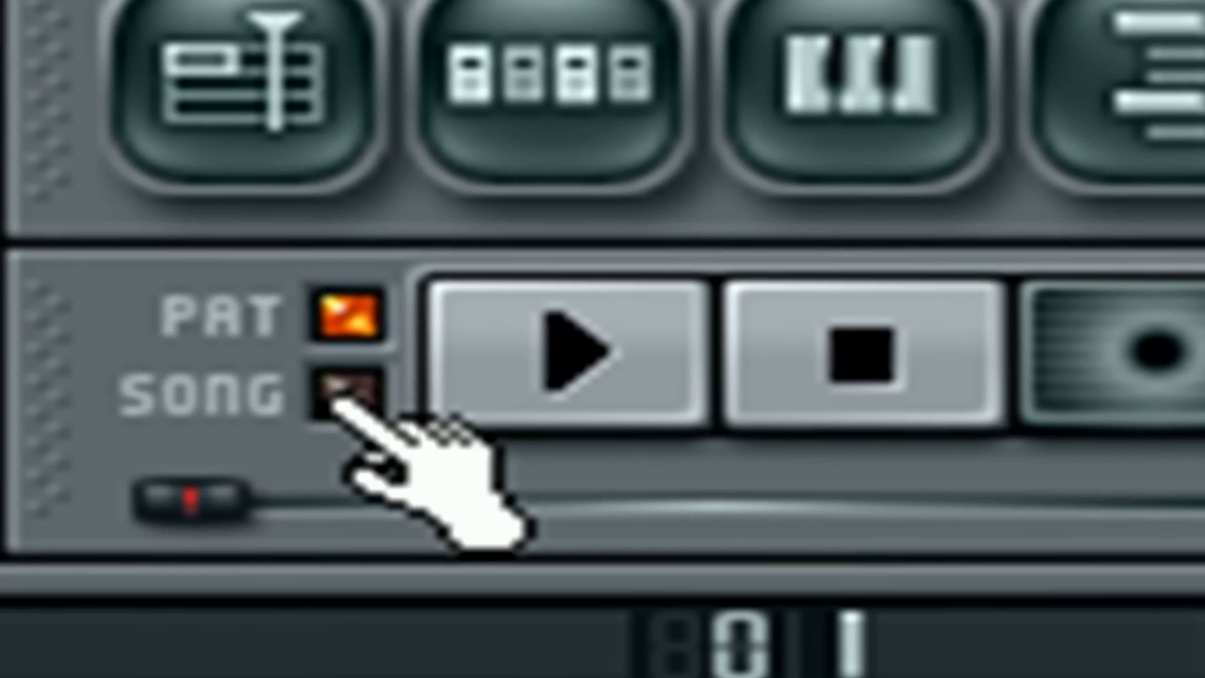
Switch to SONG mode, close the Step Sequencer, and paint a Pattern 1 clip at bar 1
left_click(344, 391)
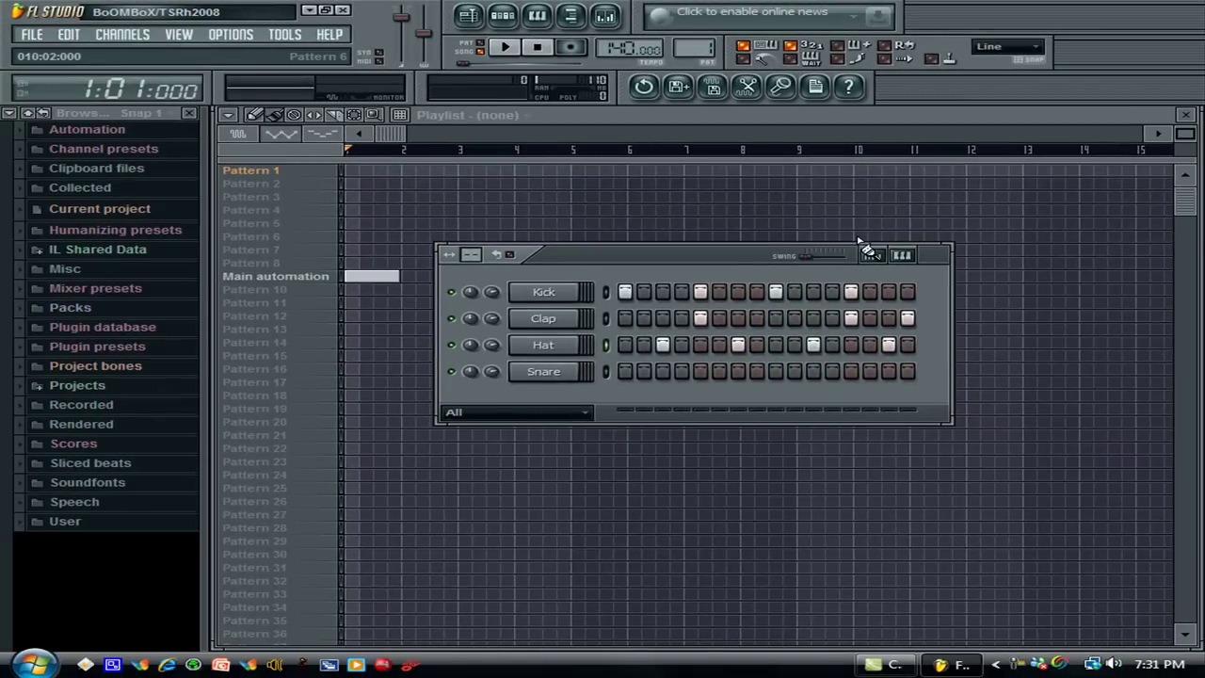
left_click_drag(859, 241, 1141, 251)
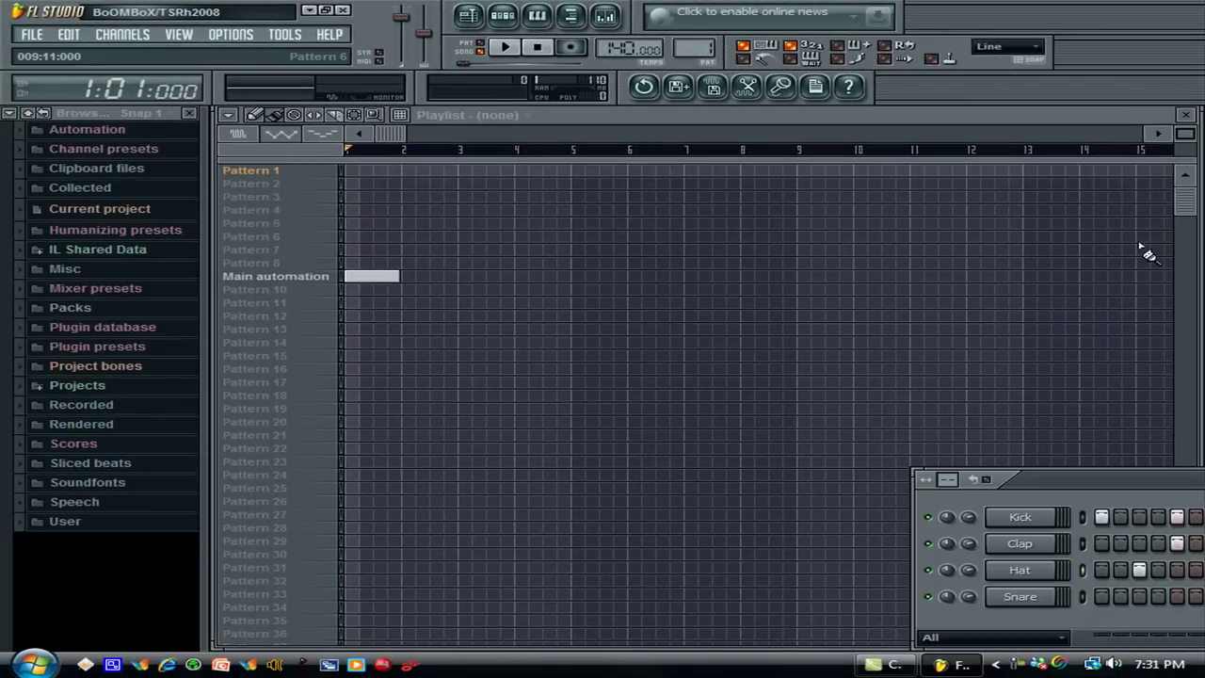
key("F6")
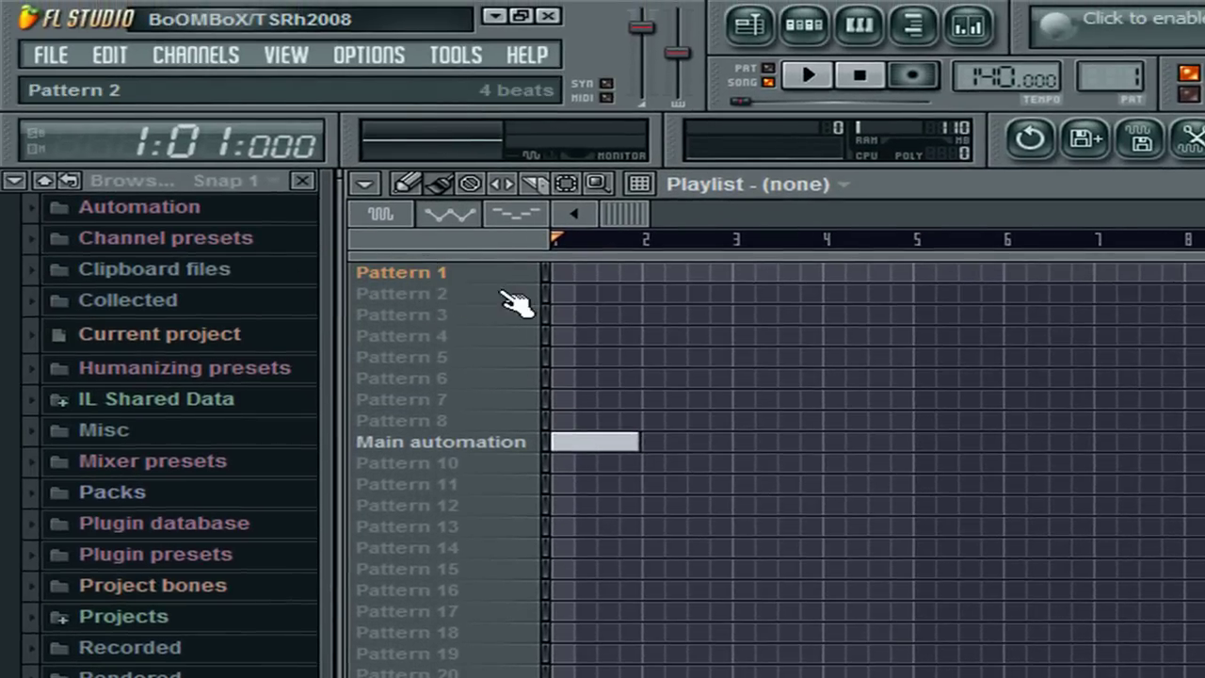
key("space")
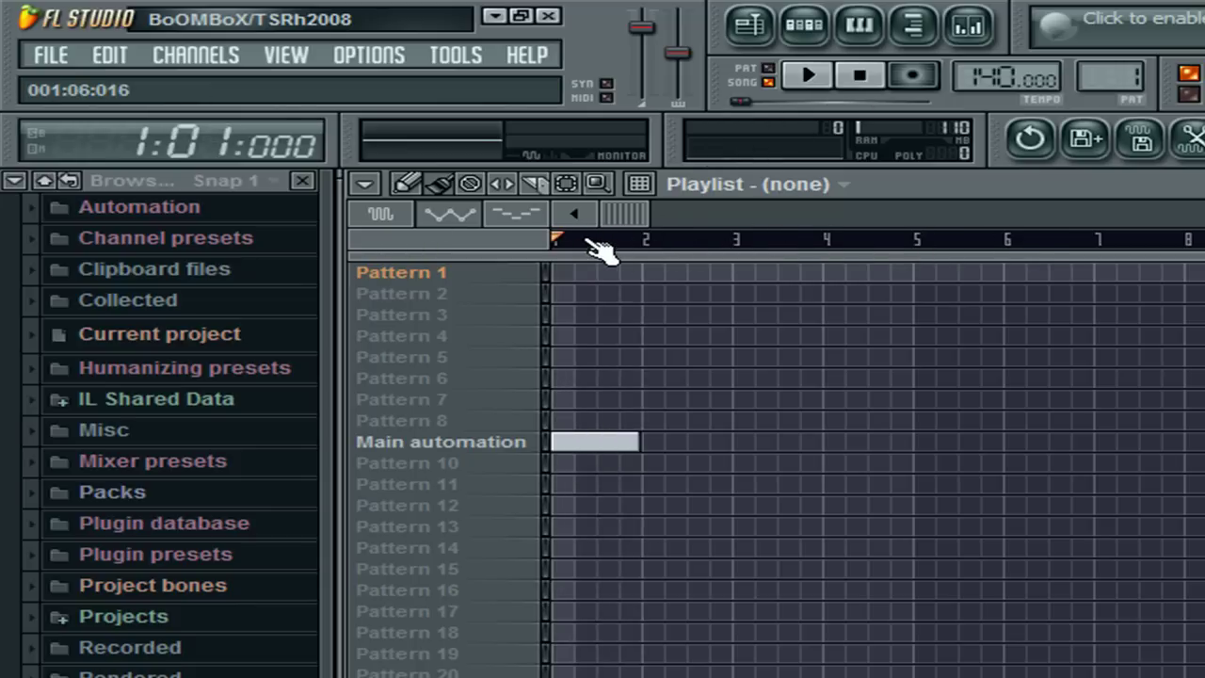
key("space")
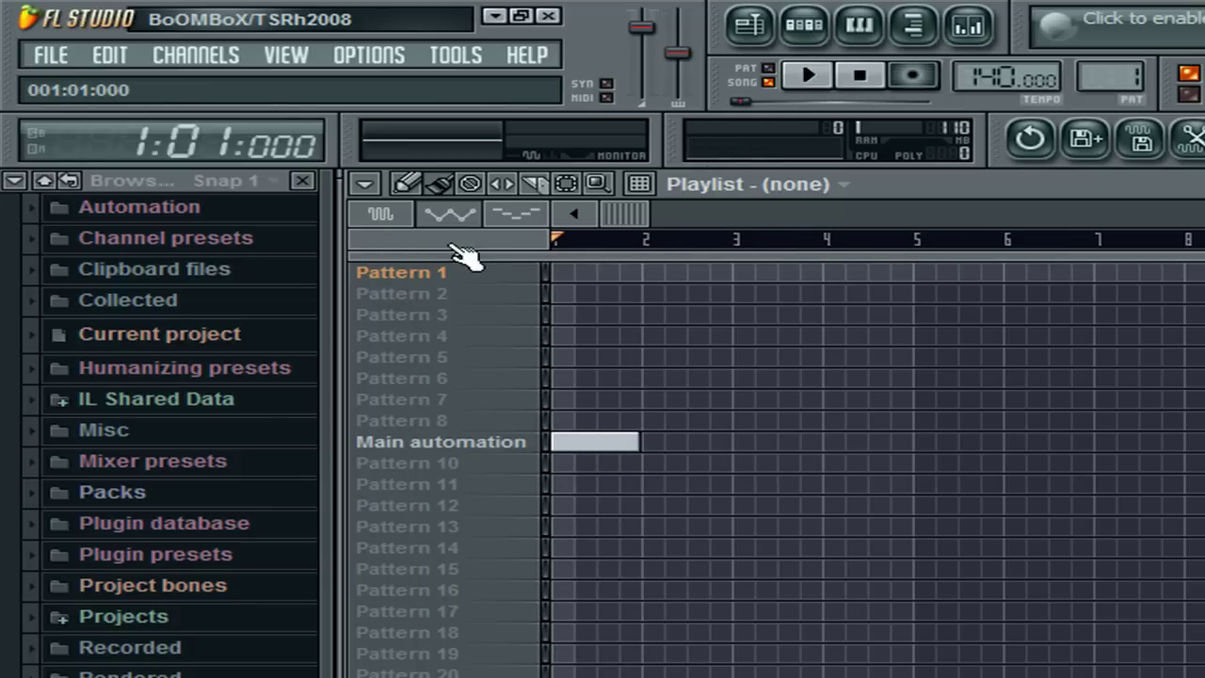
left_click(578, 275)
left_click_drag(601, 273, 570, 276)
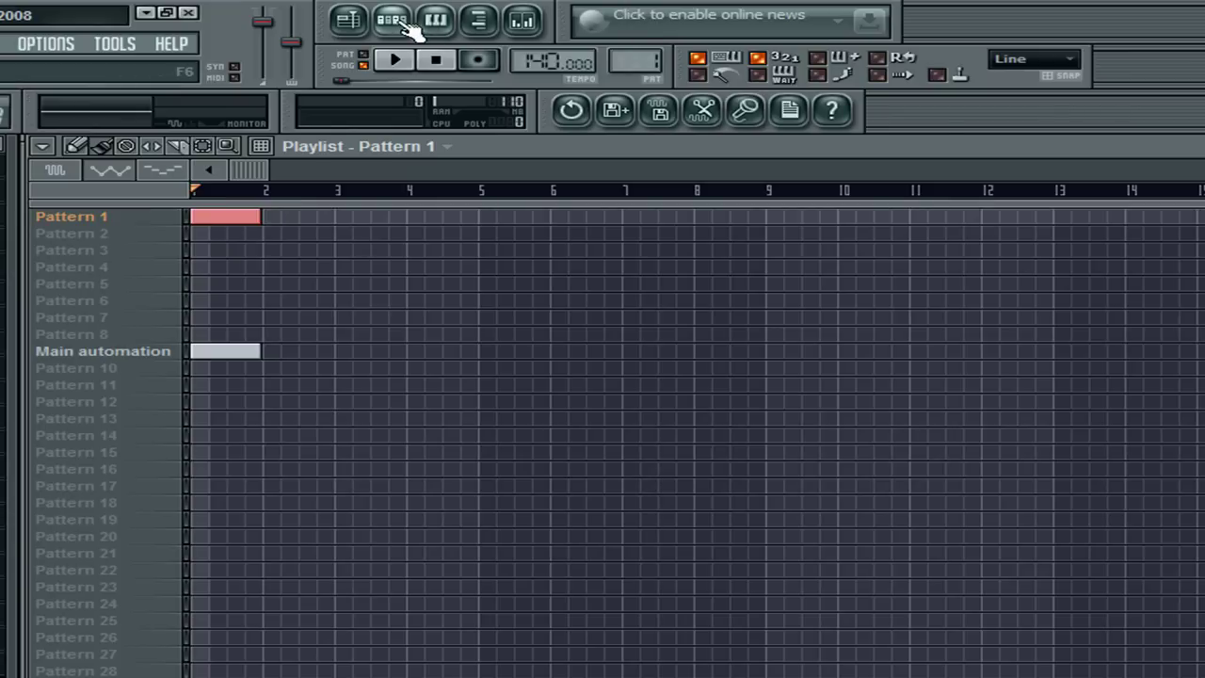
Paint Pattern 1 clips across bars 2 to 7 and play the song
left_click(408, 27)
left_click_drag(1165, 615, 658, 392)
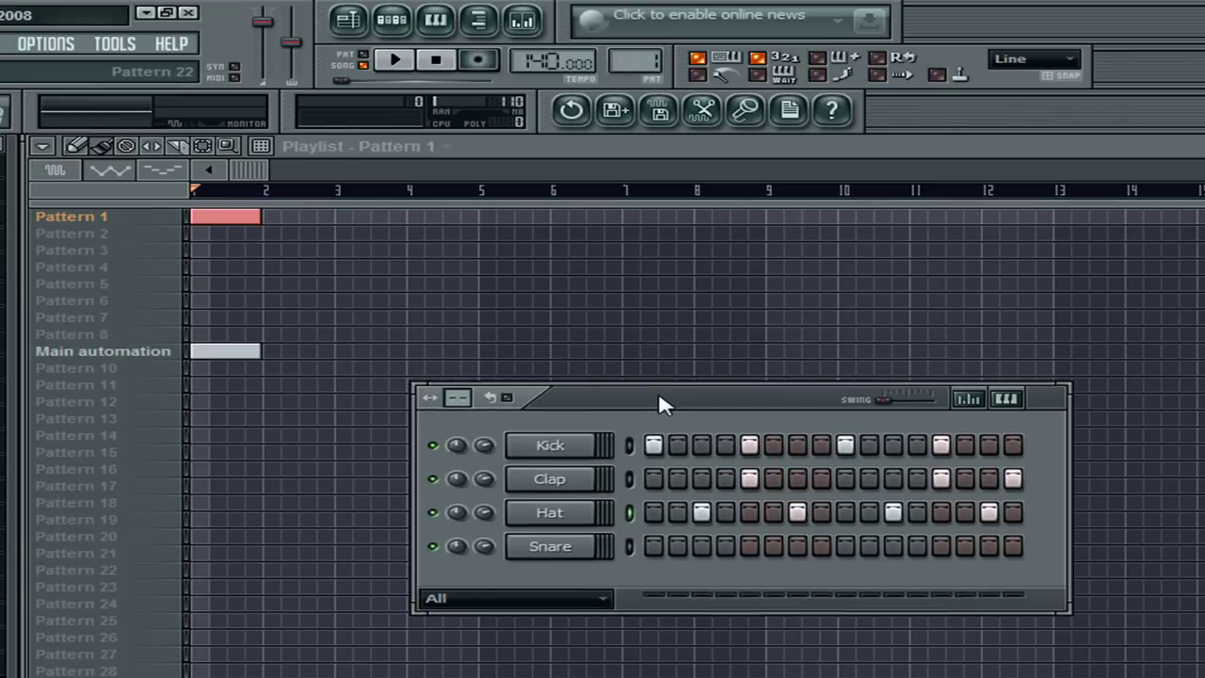
left_click(262, 167)
left_click(269, 219)
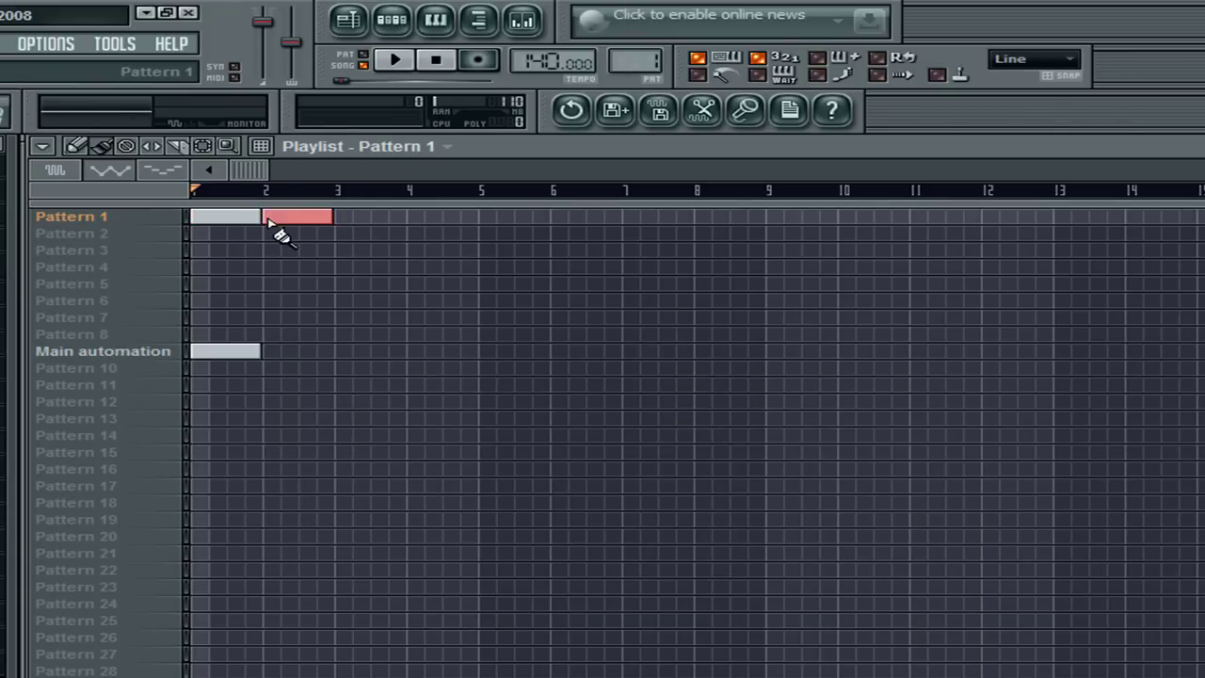
left_click_drag(350, 219, 659, 219)
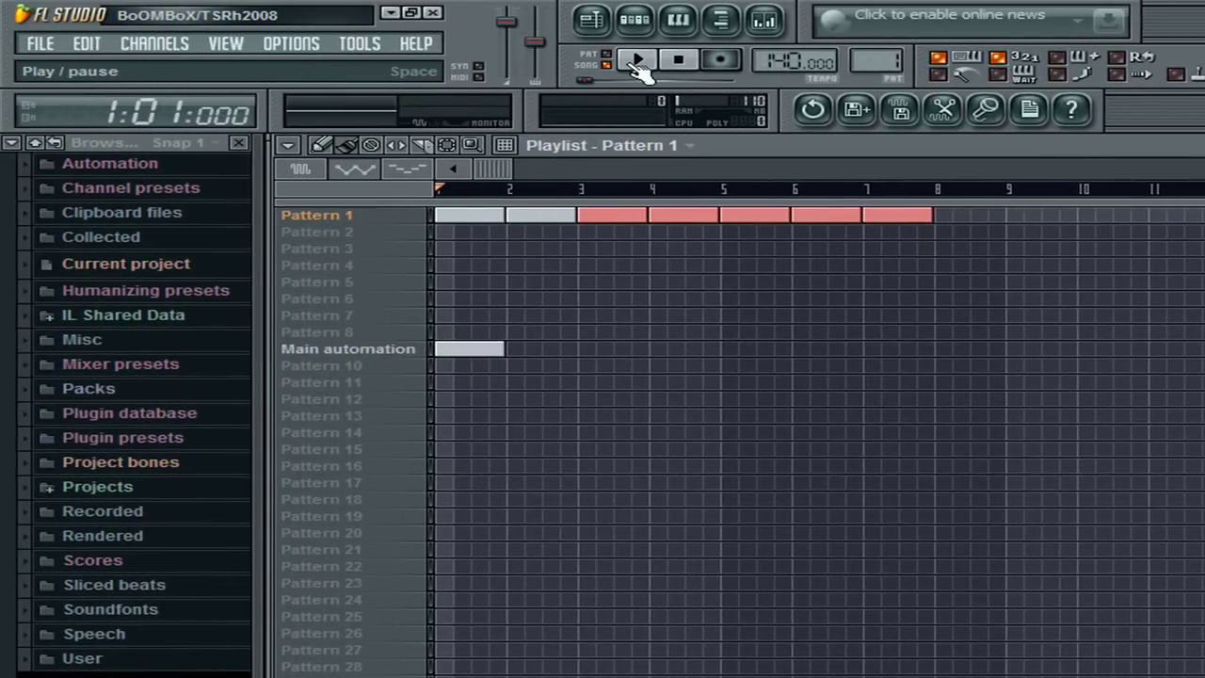
left_click(646, 68)
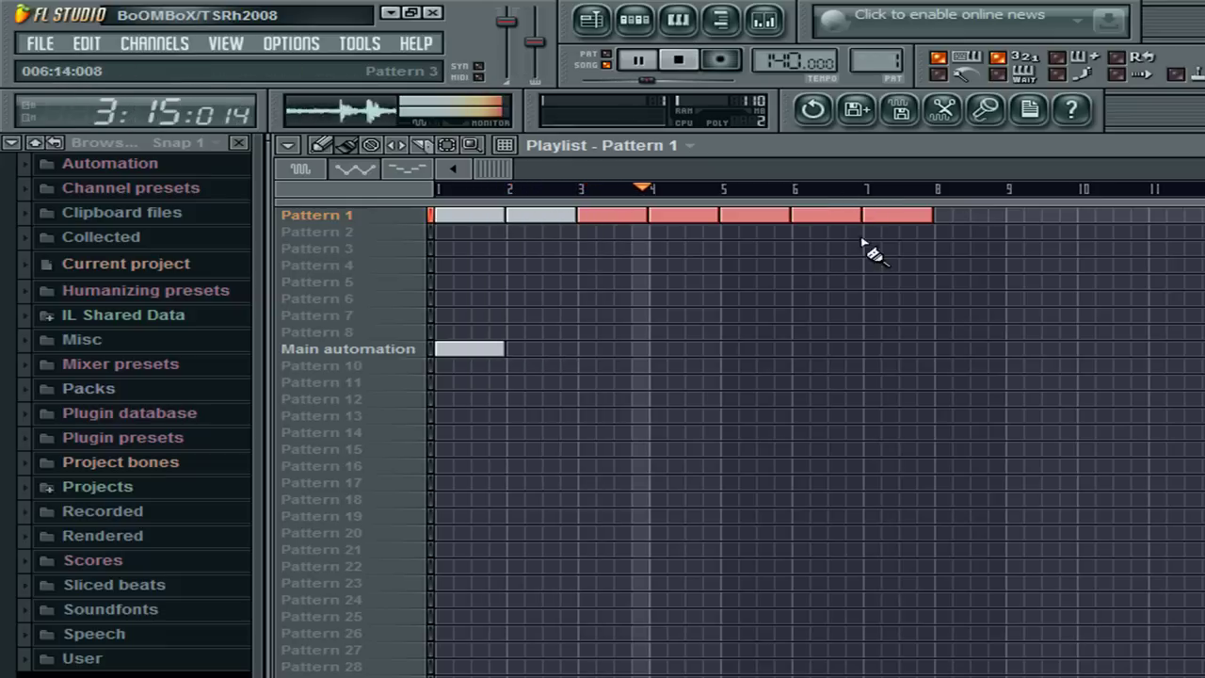
left_click(639, 61)
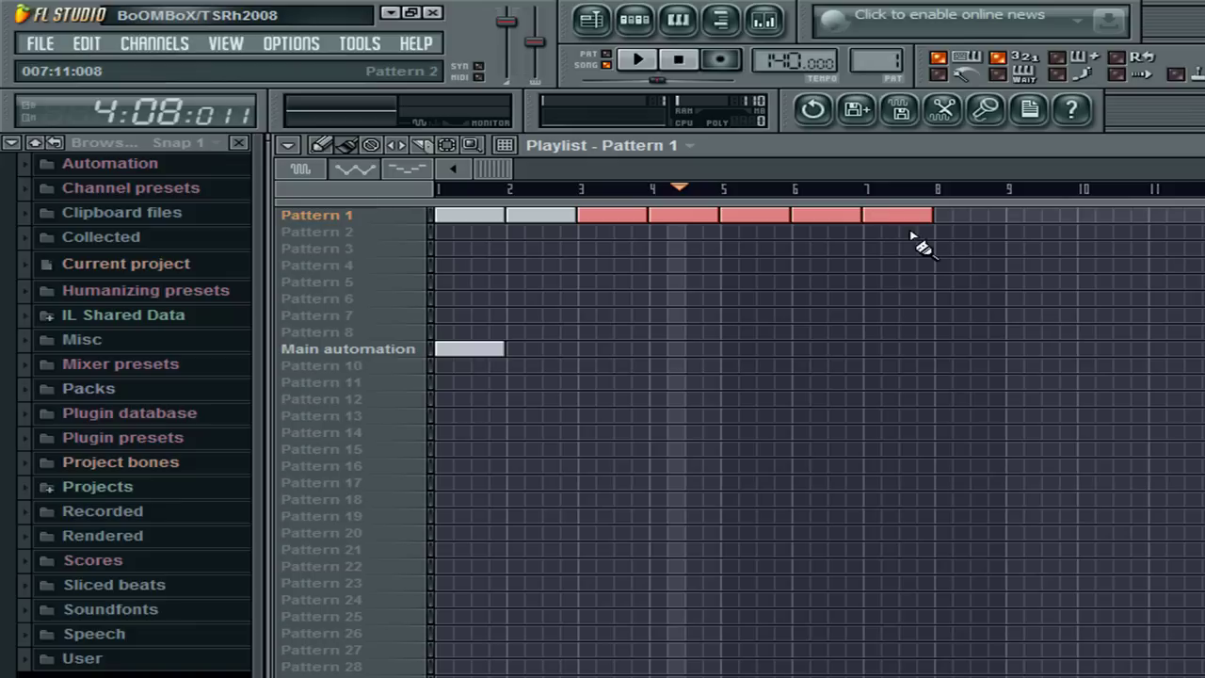
Delete the Pattern 1 clips in bars 2–7, add one at bar 4, and replay from bar 3
right_click(870, 219)
right_click(828, 228)
right_click(757, 228)
right_click(686, 228)
right_click(613, 229)
right_click(541, 228)
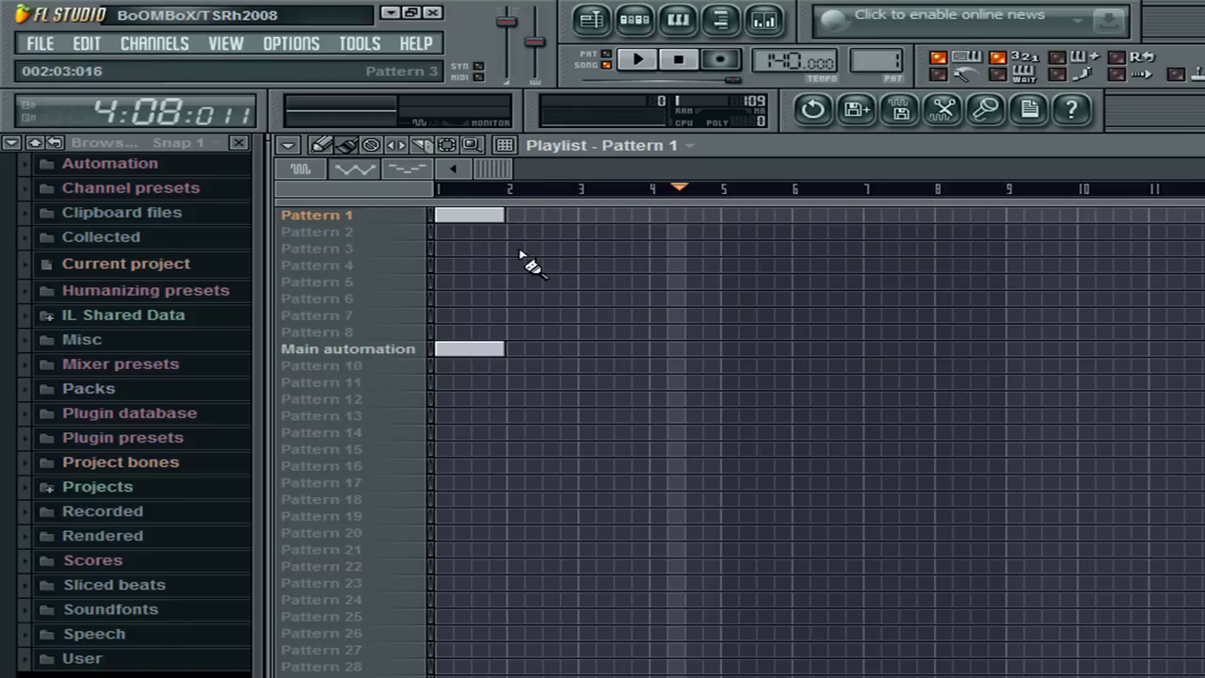
left_click(670, 217)
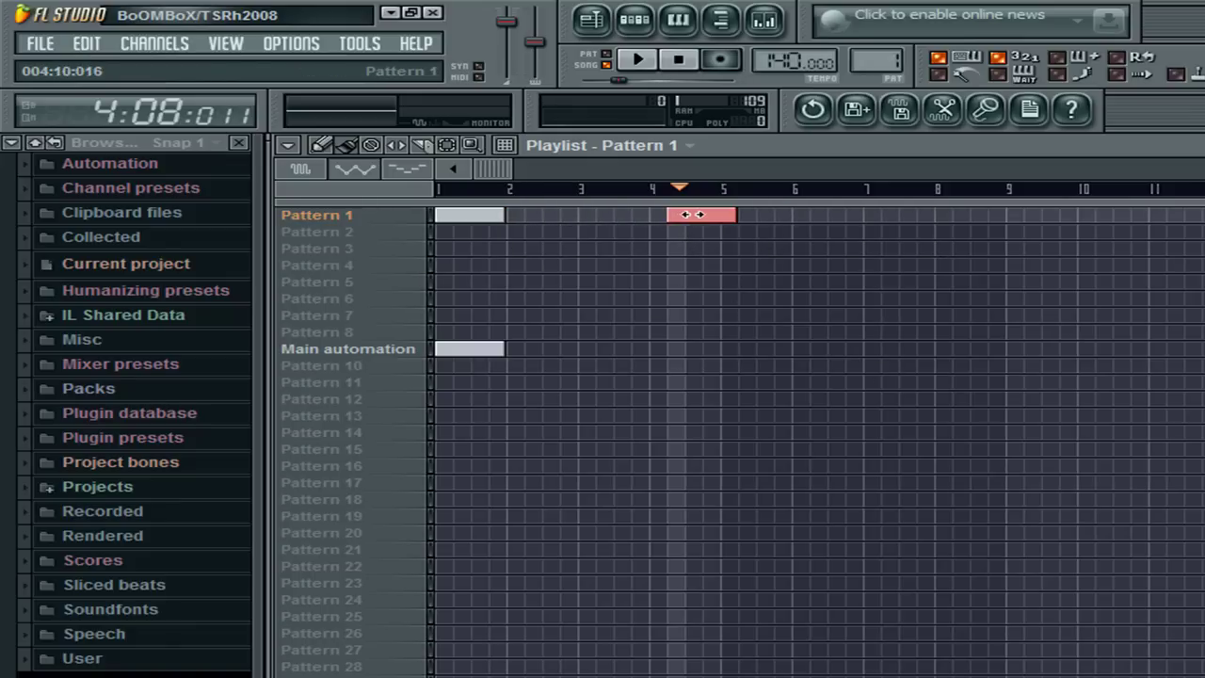
left_click(678, 59)
key("space")
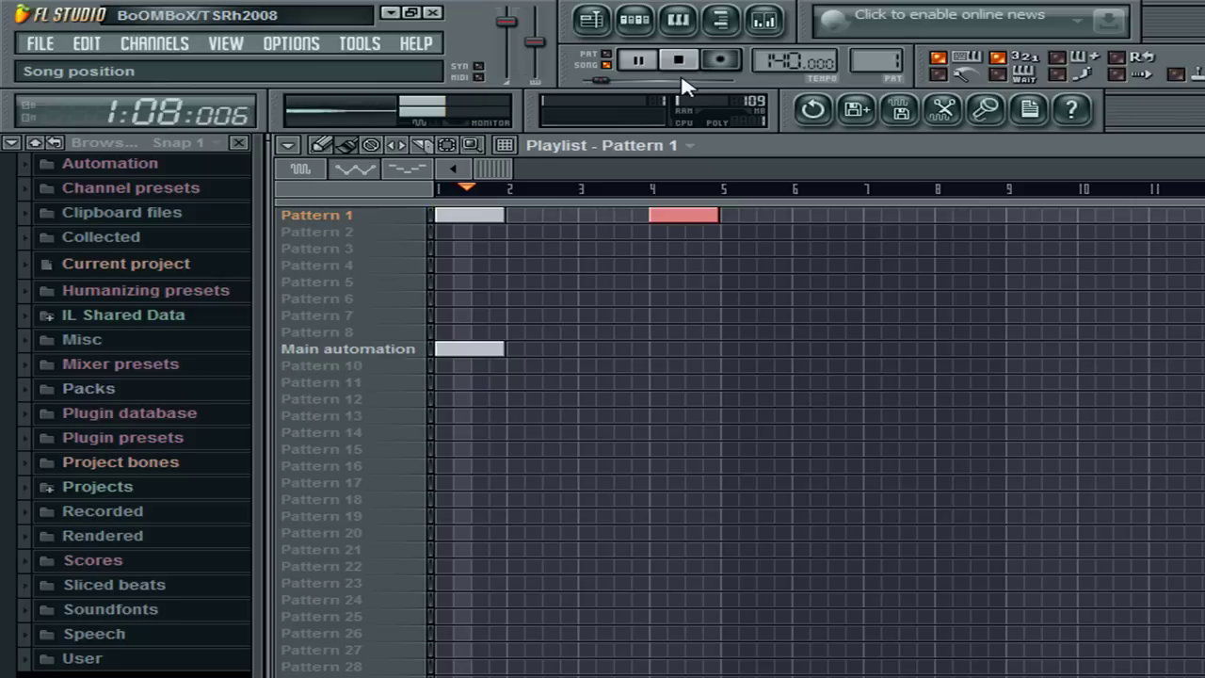
left_click(614, 191)
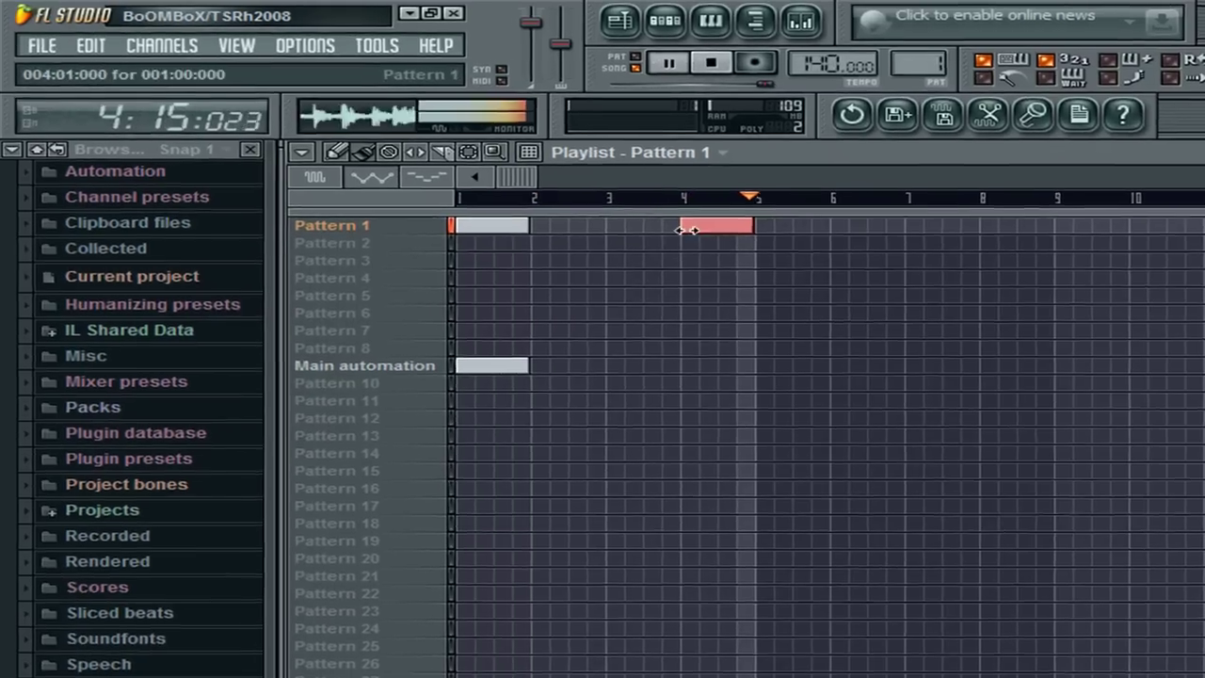
Remove the bar 4 clip, pause playback, and select the empty Pattern 2
right_click(687, 230)
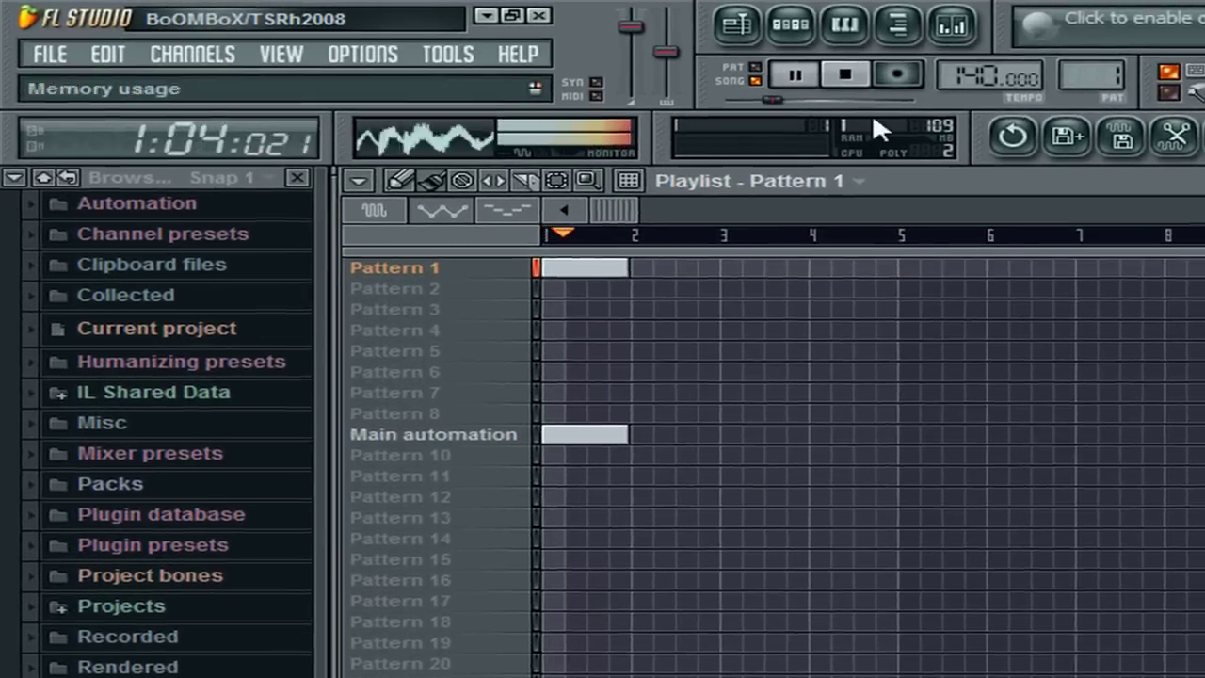
left_click(668, 62)
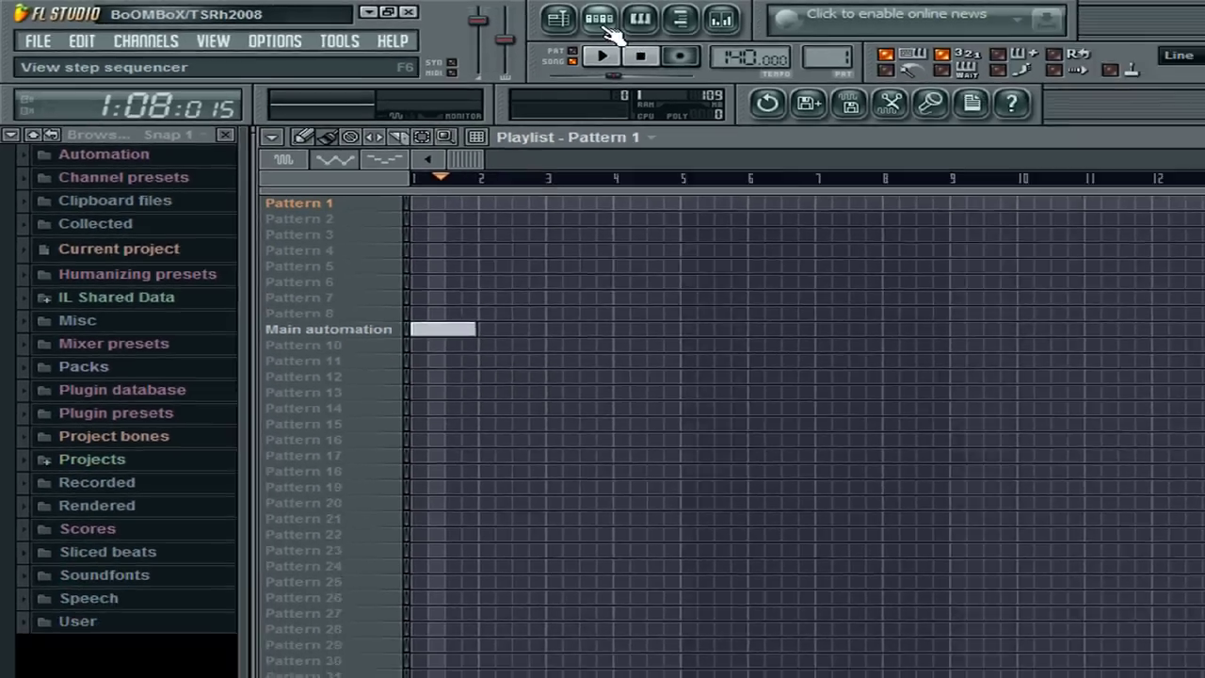
left_click(600, 21)
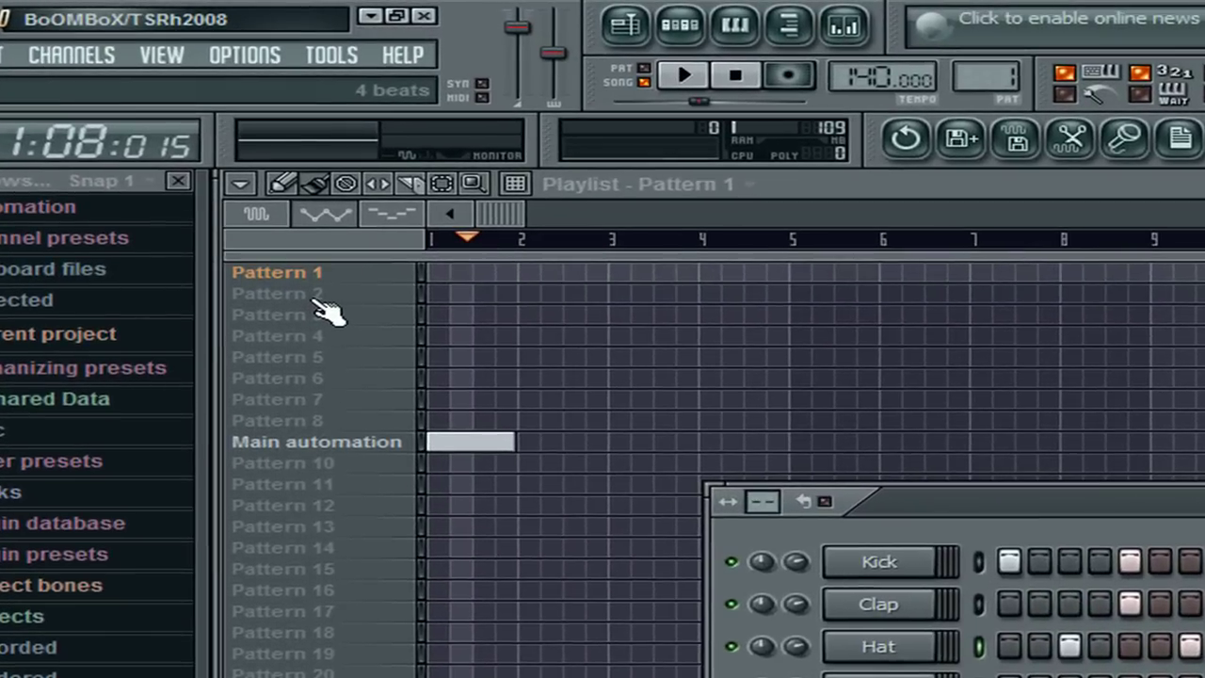
left_click(325, 310)
left_click(681, 28)
Paint blocks in the first playlist row from bar 1 through bar 7
left_click_drag(830, 494, 659, 406)
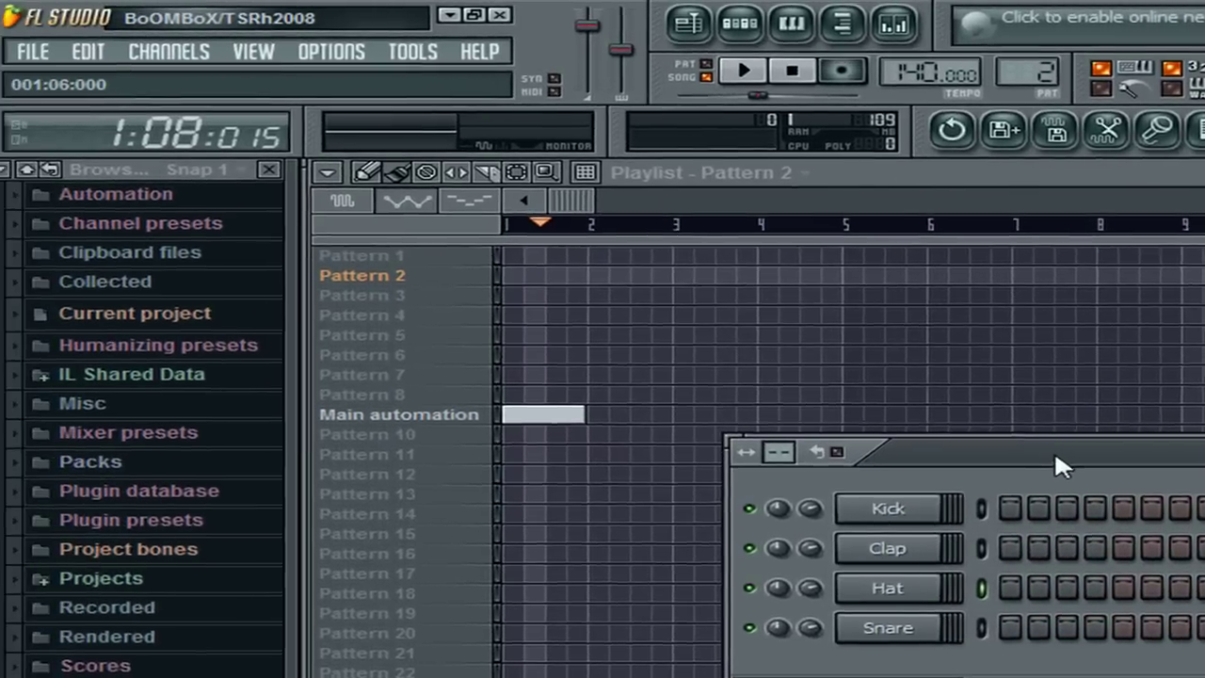
left_click_drag(831, 419, 844, 349)
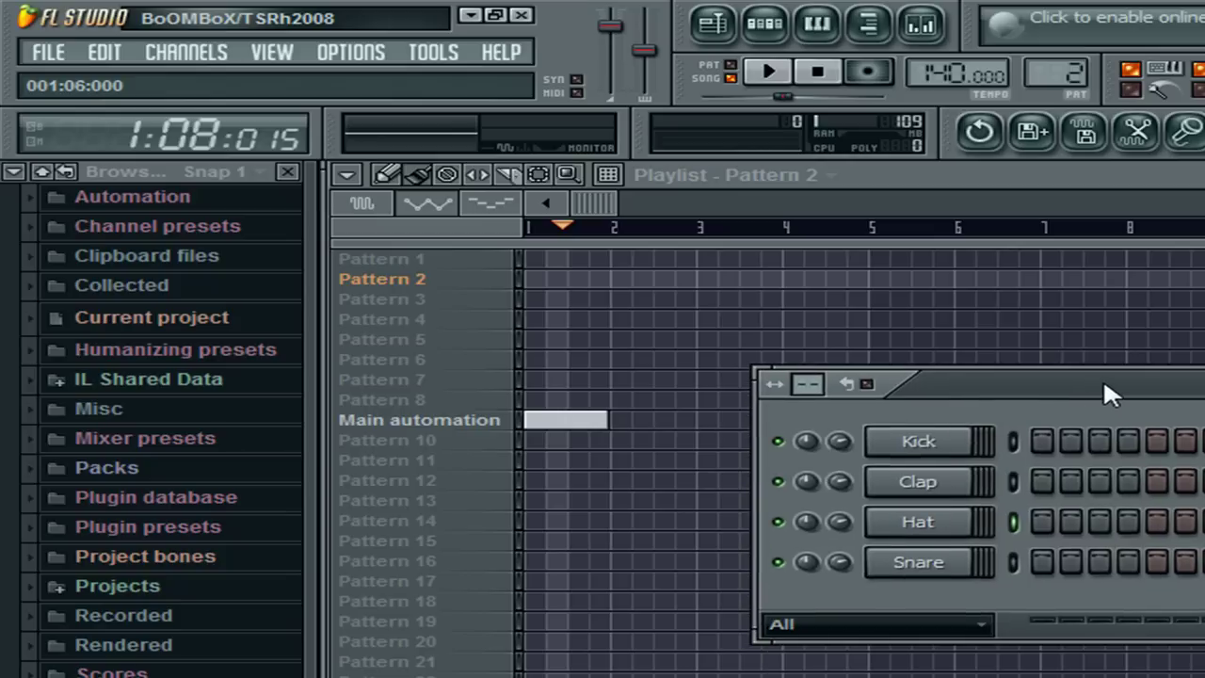
left_click(534, 260)
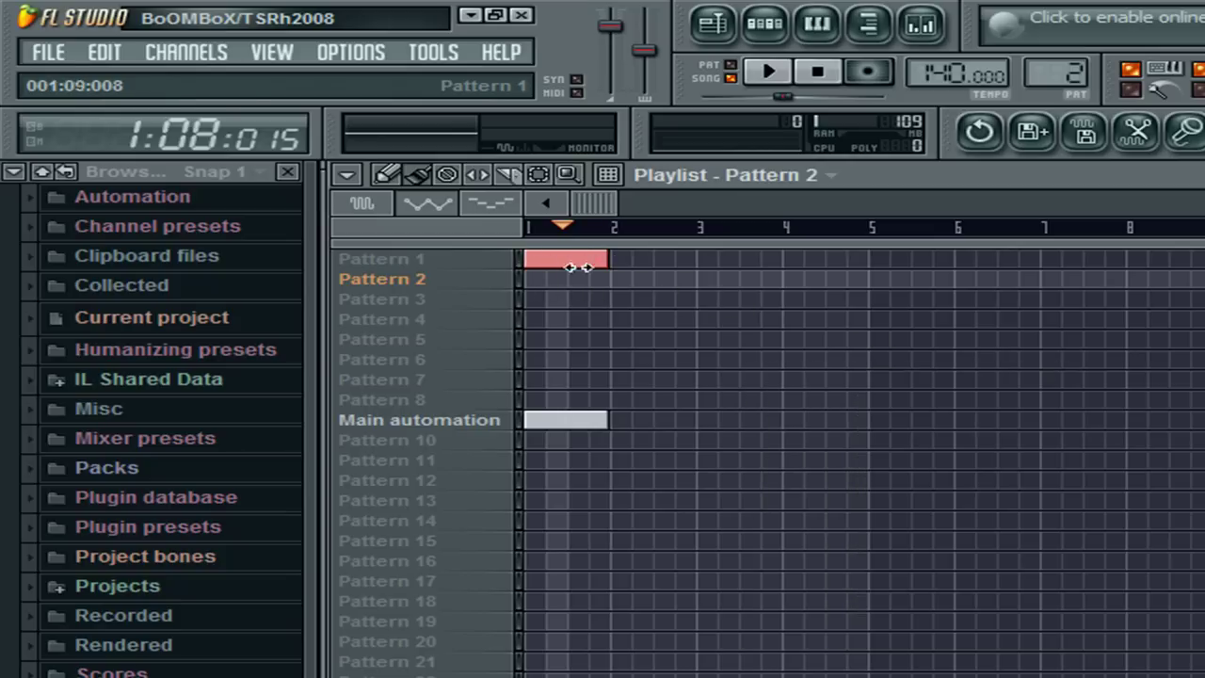
left_click_drag(617, 261, 1097, 262)
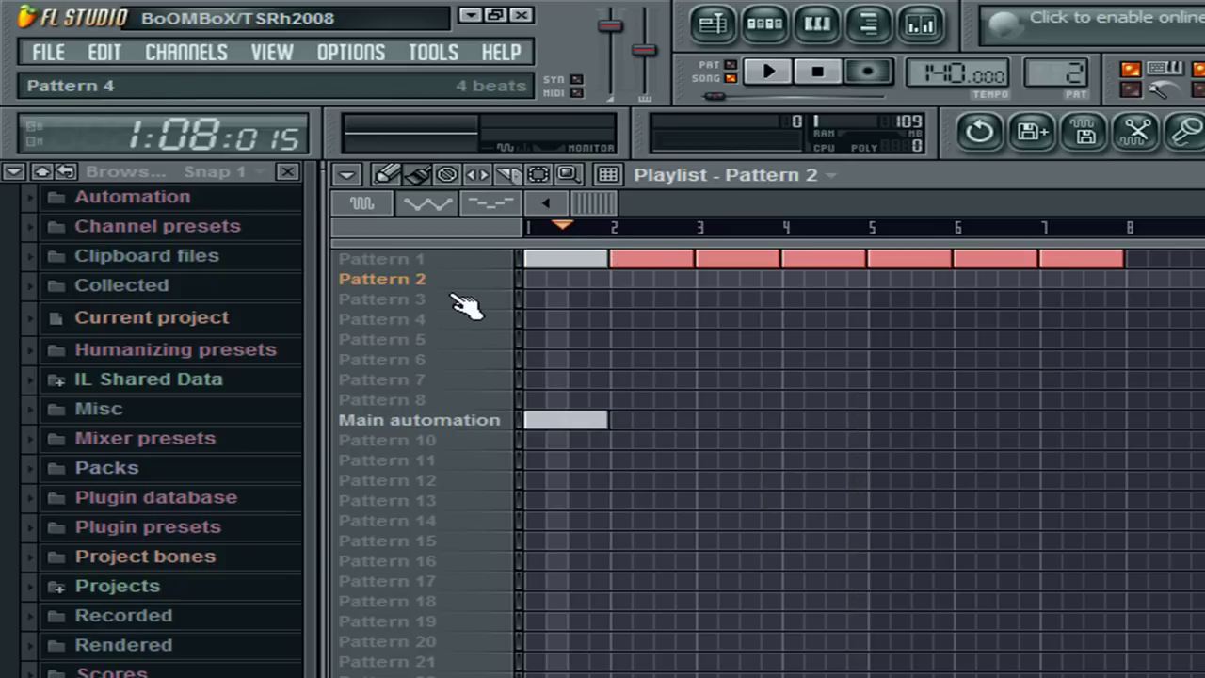
left_click(775, 37)
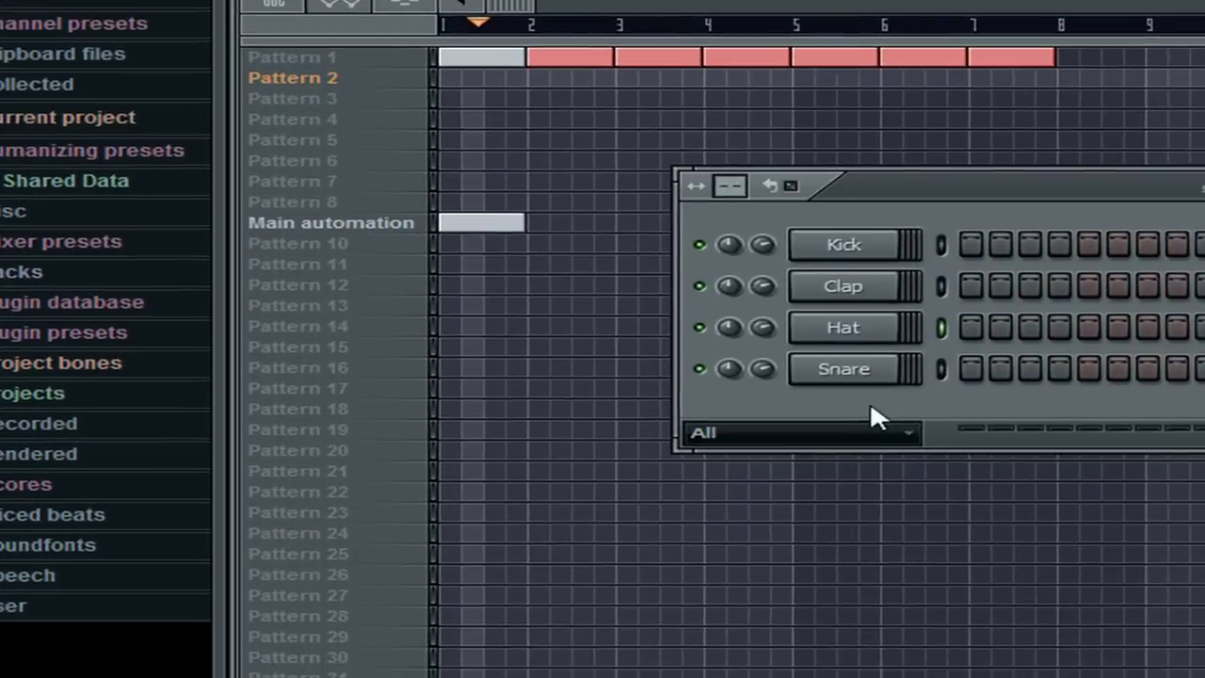
Insert a Sytrus channel via the Snare channel's Insert menu and move its window down
right_click(847, 367)
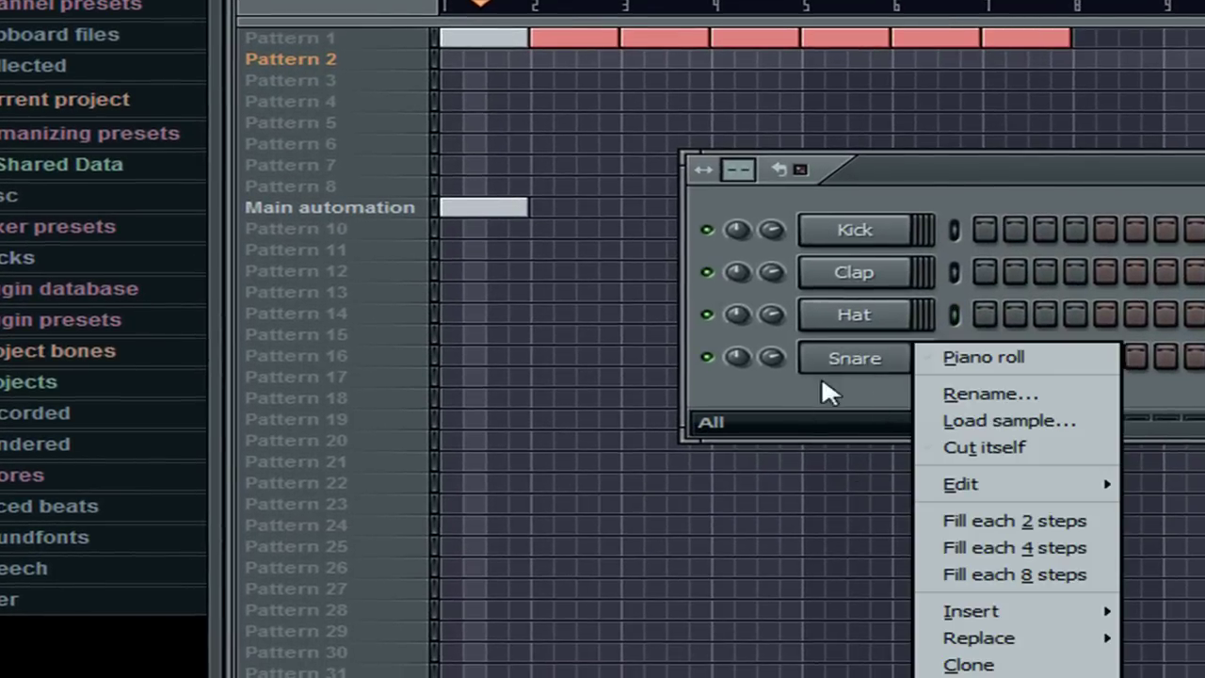
mouse_move(1069, 627)
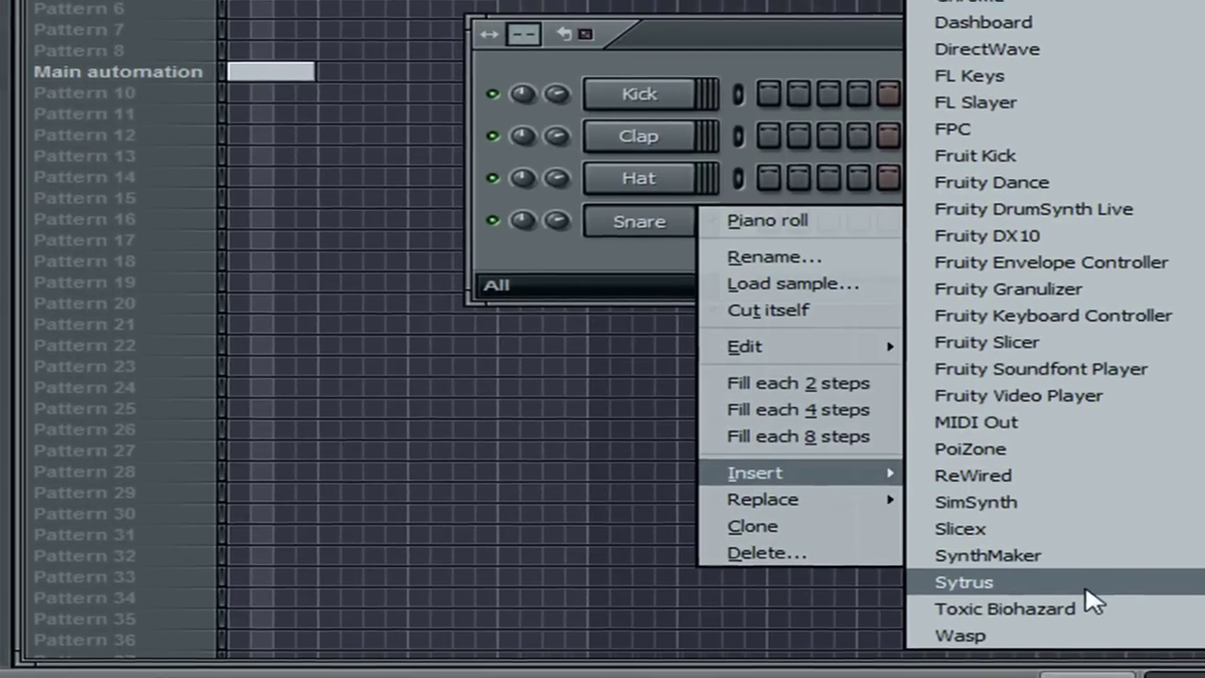
left_click(1093, 593)
left_click_drag(704, 136, 791, 91)
left_click_drag(1023, 327, 1060, 391)
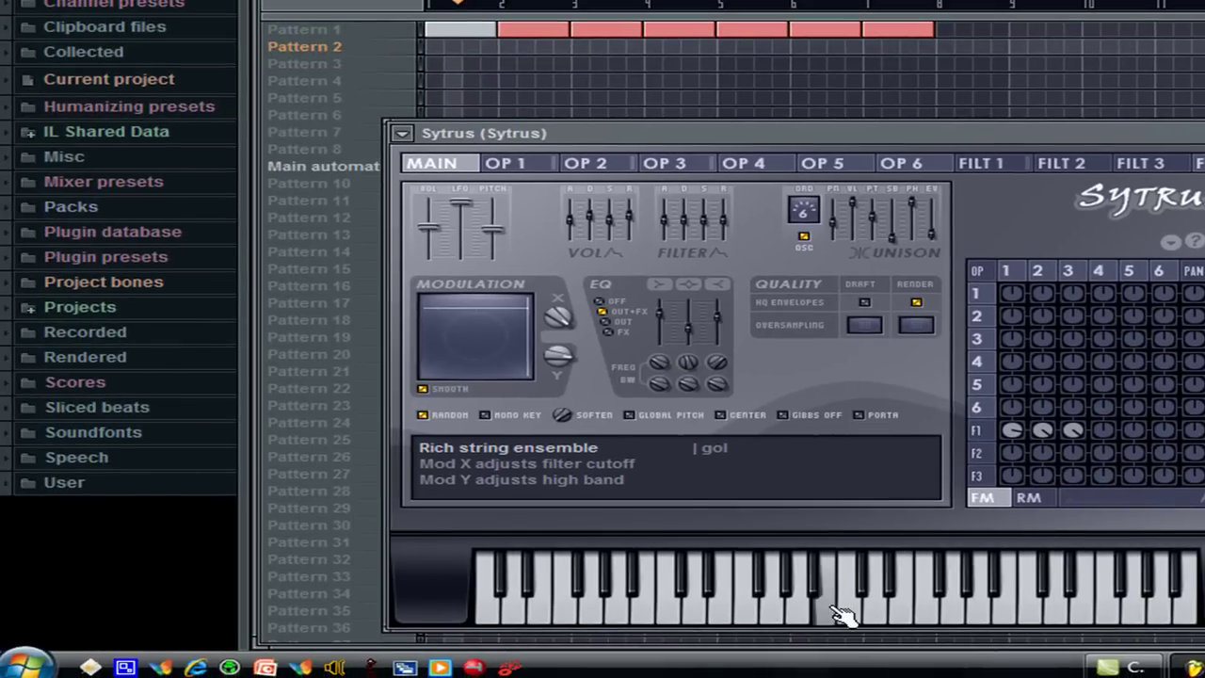
Audition Sytrus, load its Platinium saw preset, and close the plugin window
left_click_drag(841, 614, 1017, 608)
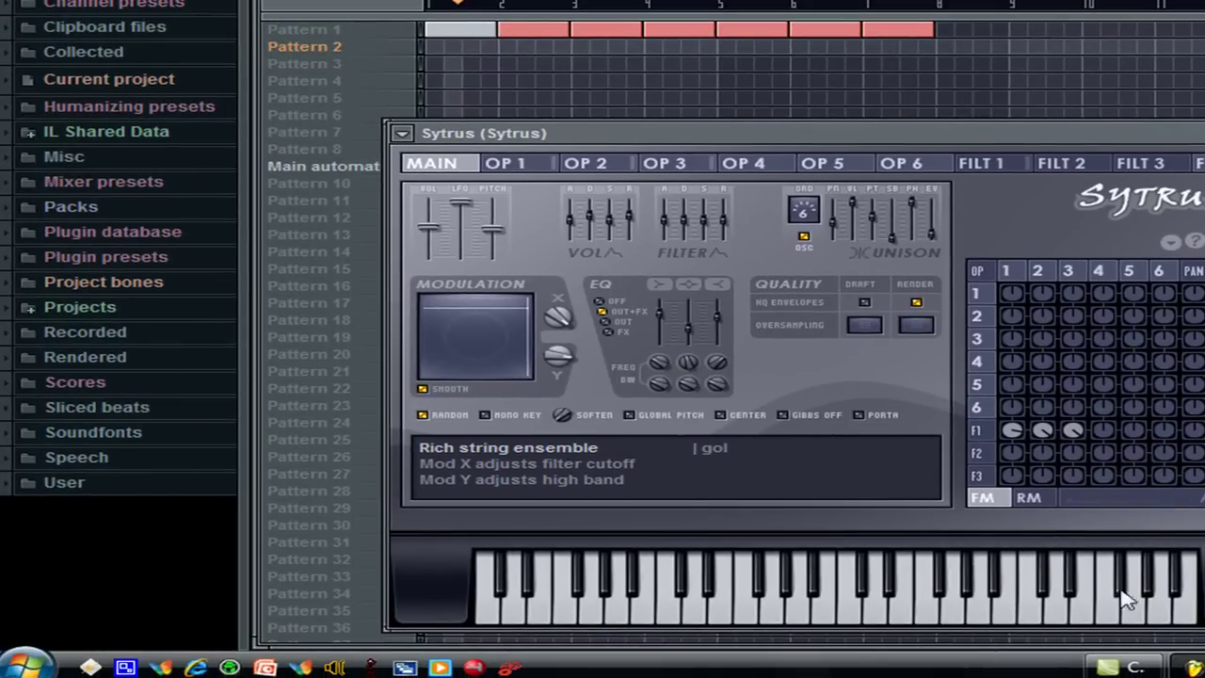
left_click(411, 134)
mouse_move(552, 205)
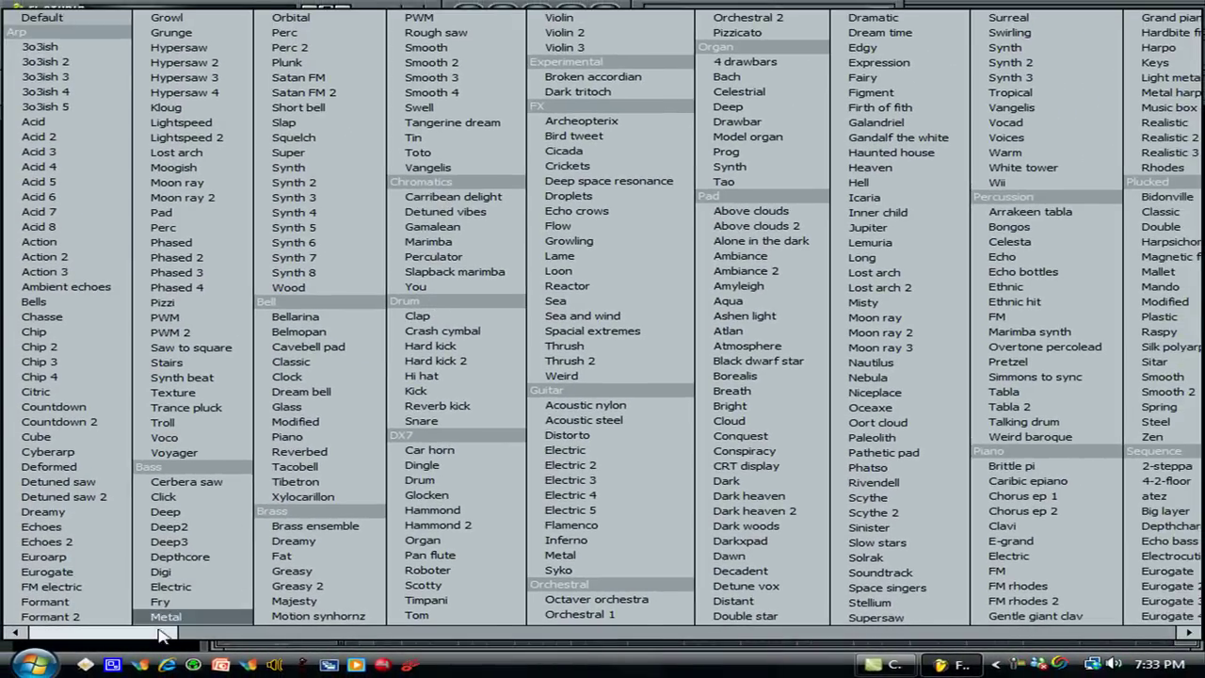
scroll(167, 638, "down", 3)
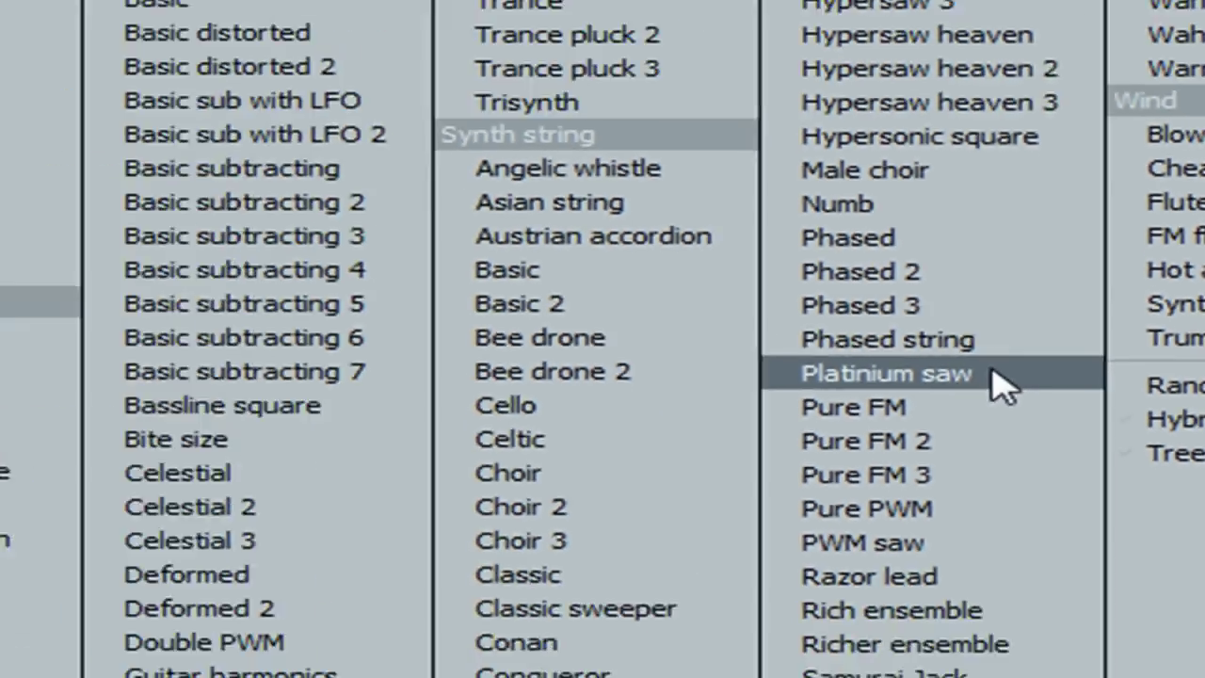
left_click(743, 396)
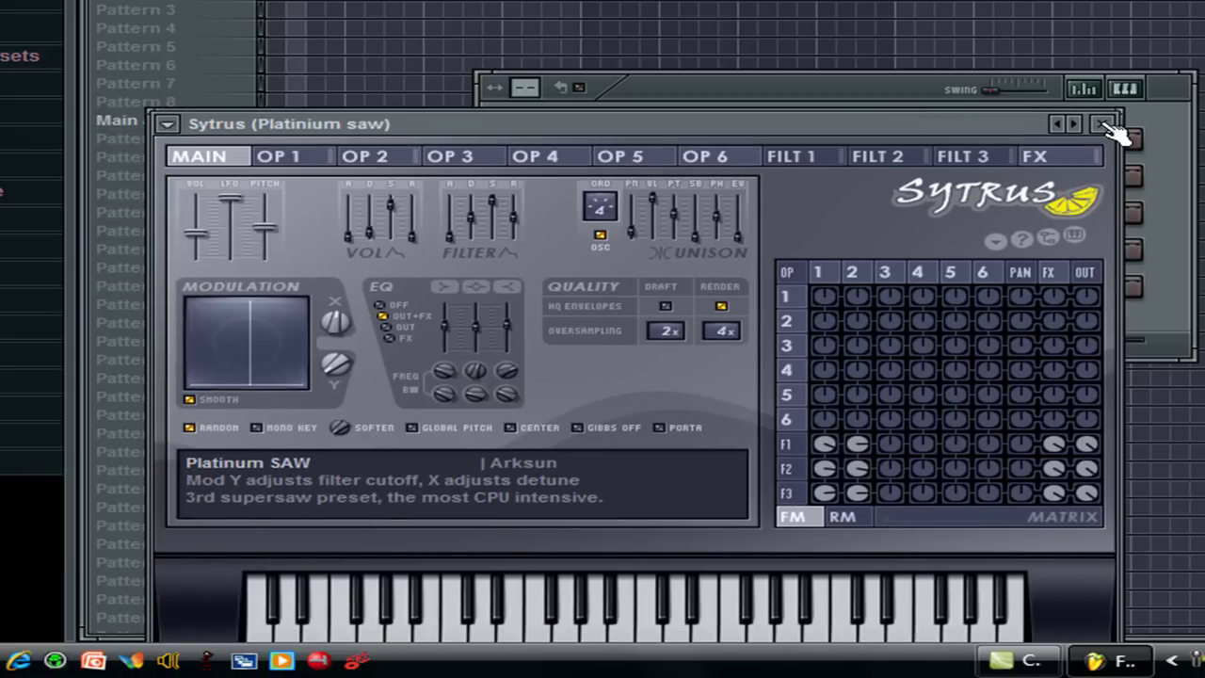
left_click(1106, 125)
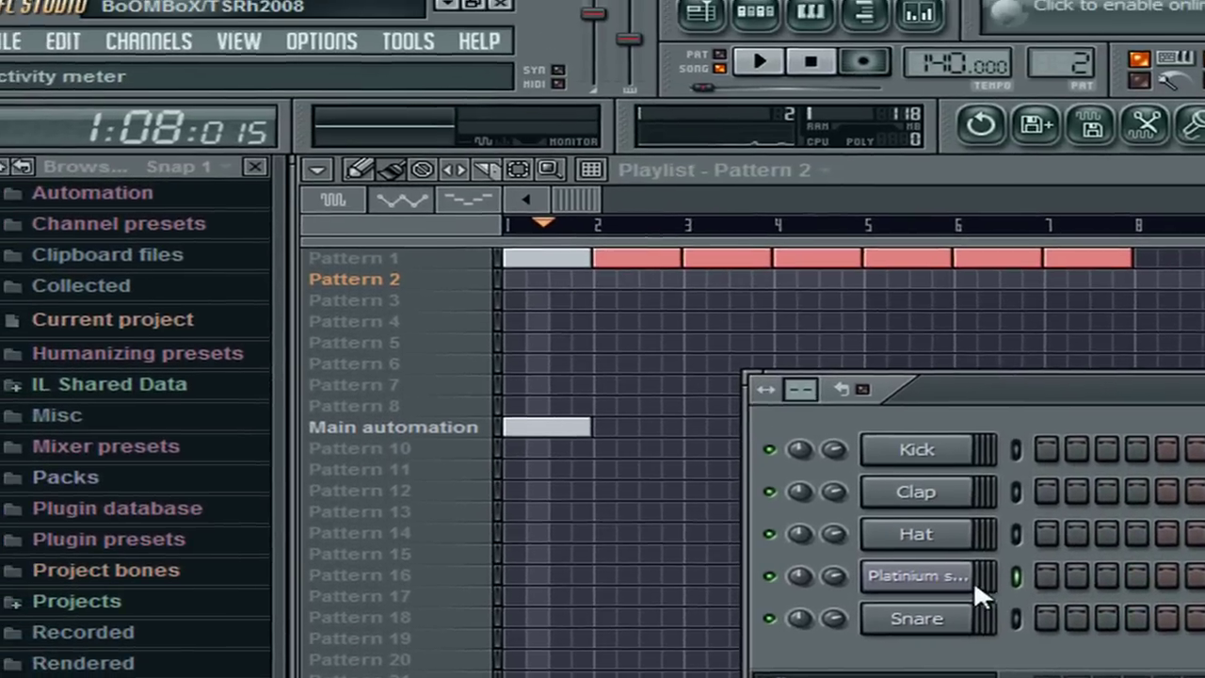
Open the Platinium saw channel's piano roll and stretch it left and upward
right_click(677, 249)
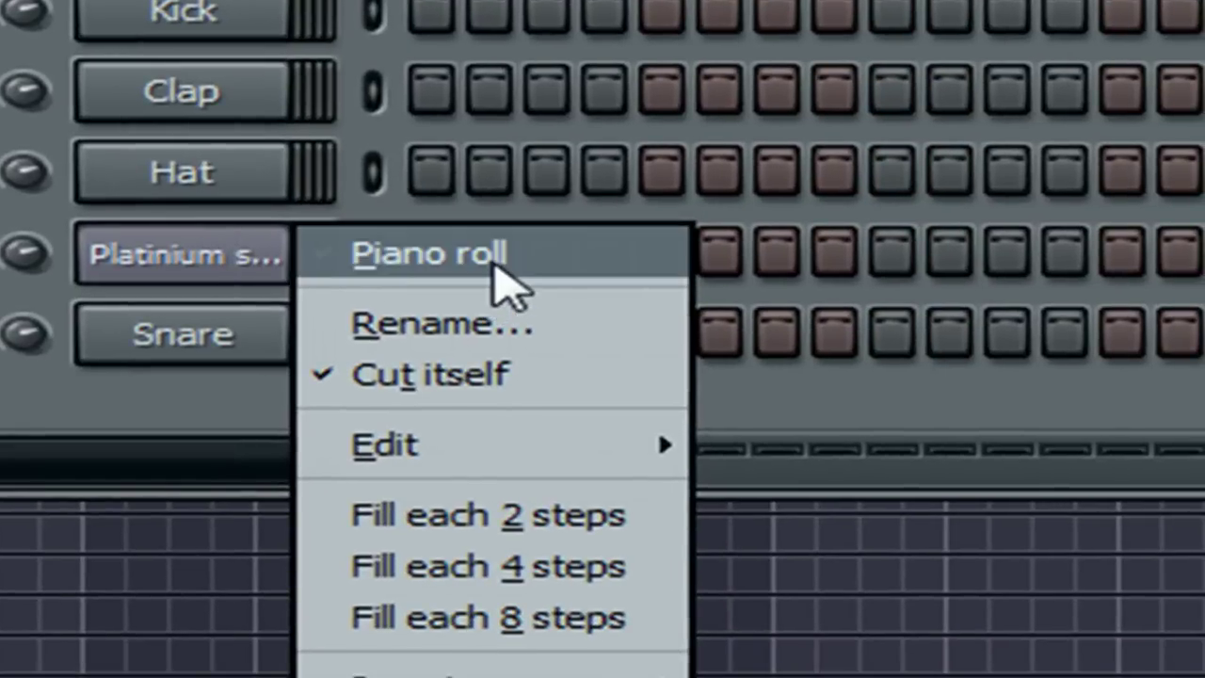
left_click(497, 268)
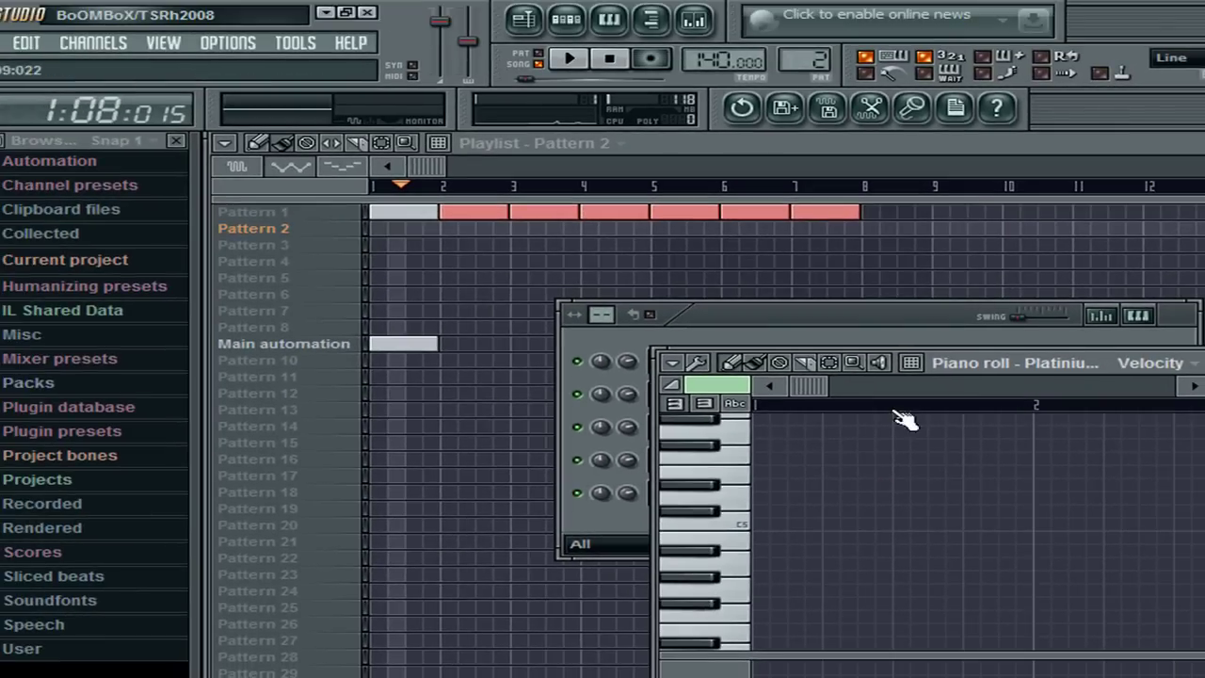
left_click_drag(653, 488, 209, 503)
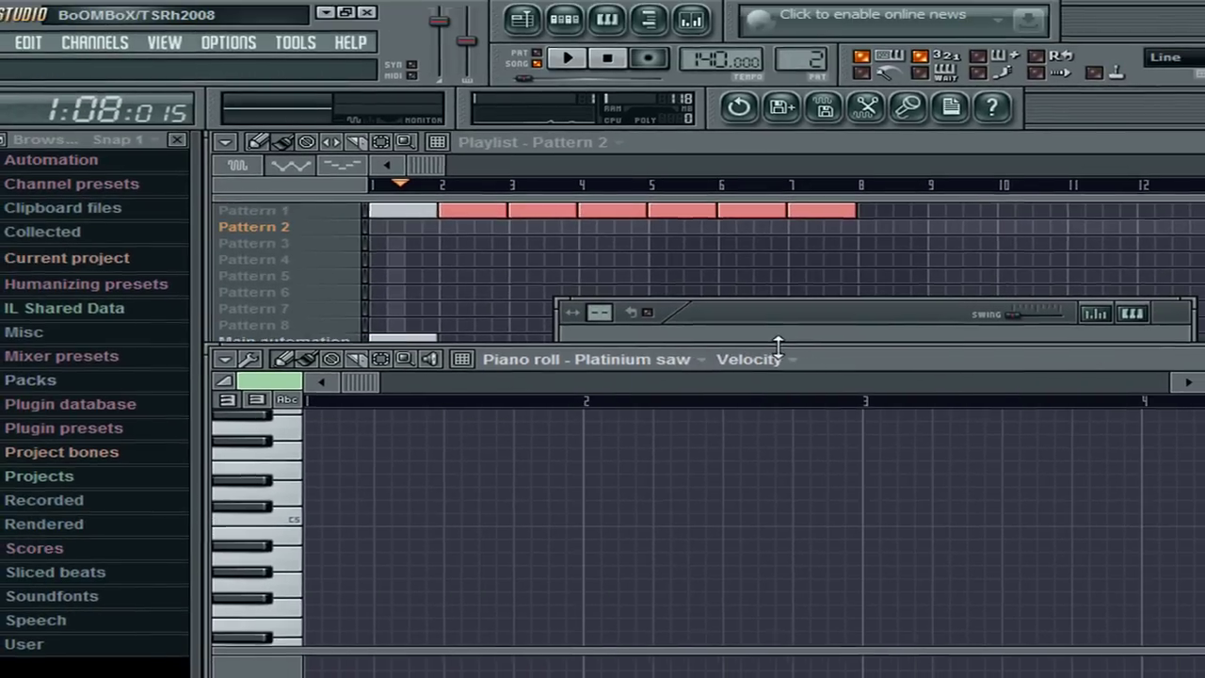
left_click_drag(785, 354, 785, 139)
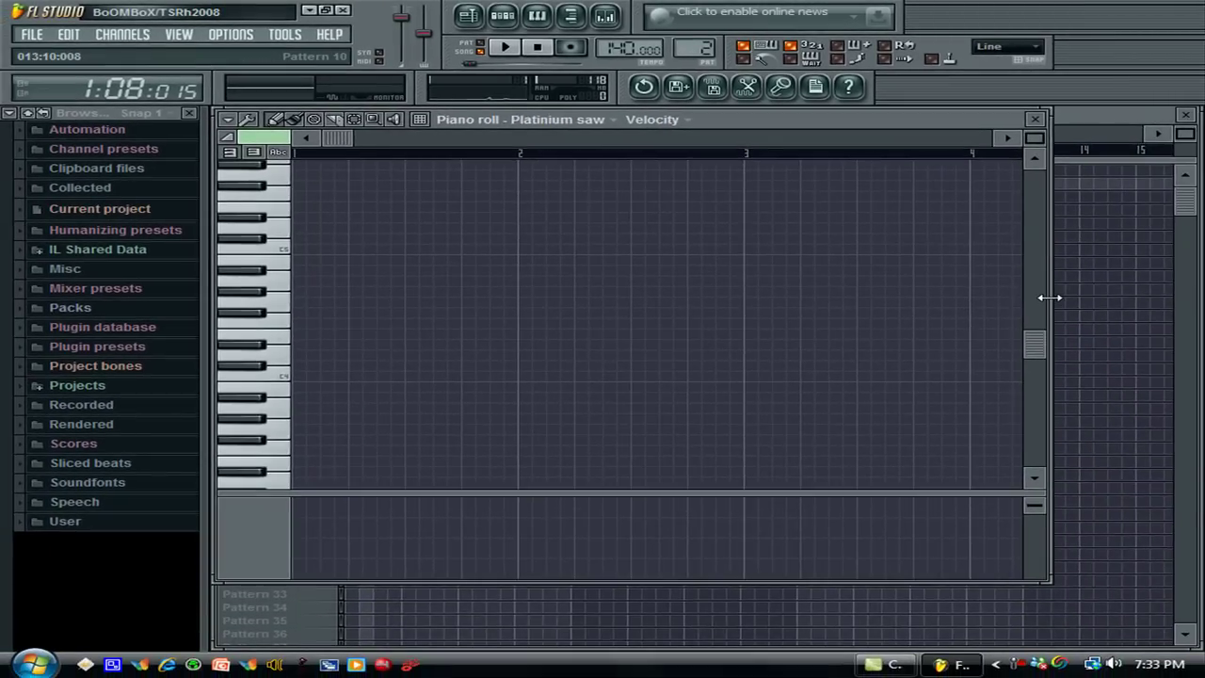
Stretch the piano roll right and downward, then scroll the note grid to C5
left_click_drag(1050, 297, 1194, 298)
left_click_drag(594, 586, 612, 650)
scroll(1048, 422, "up", 3)
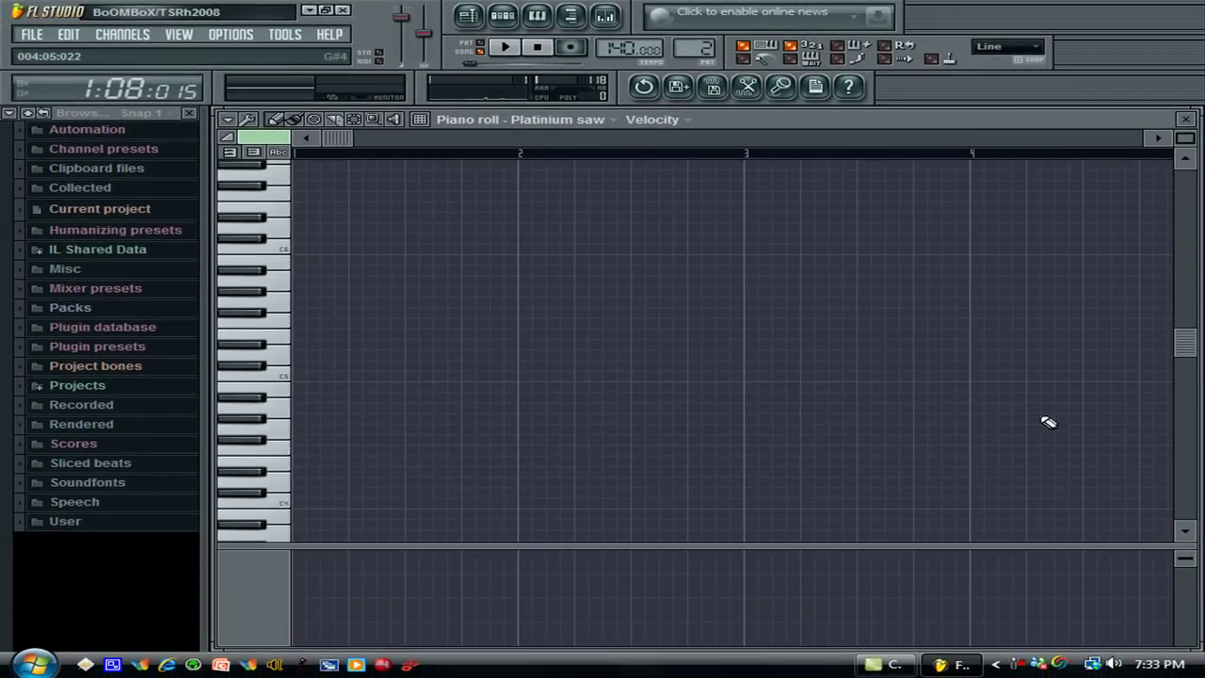
scroll(275, 382, "up", 1)
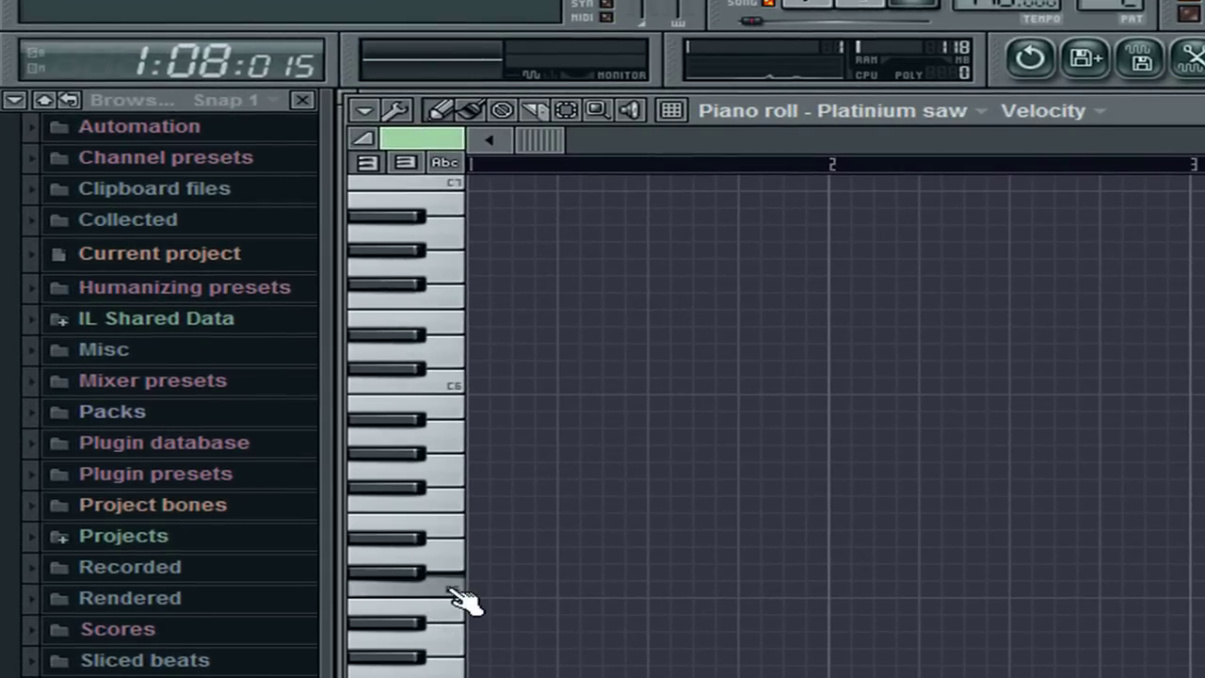
scroll(443, 376, "up", 1)
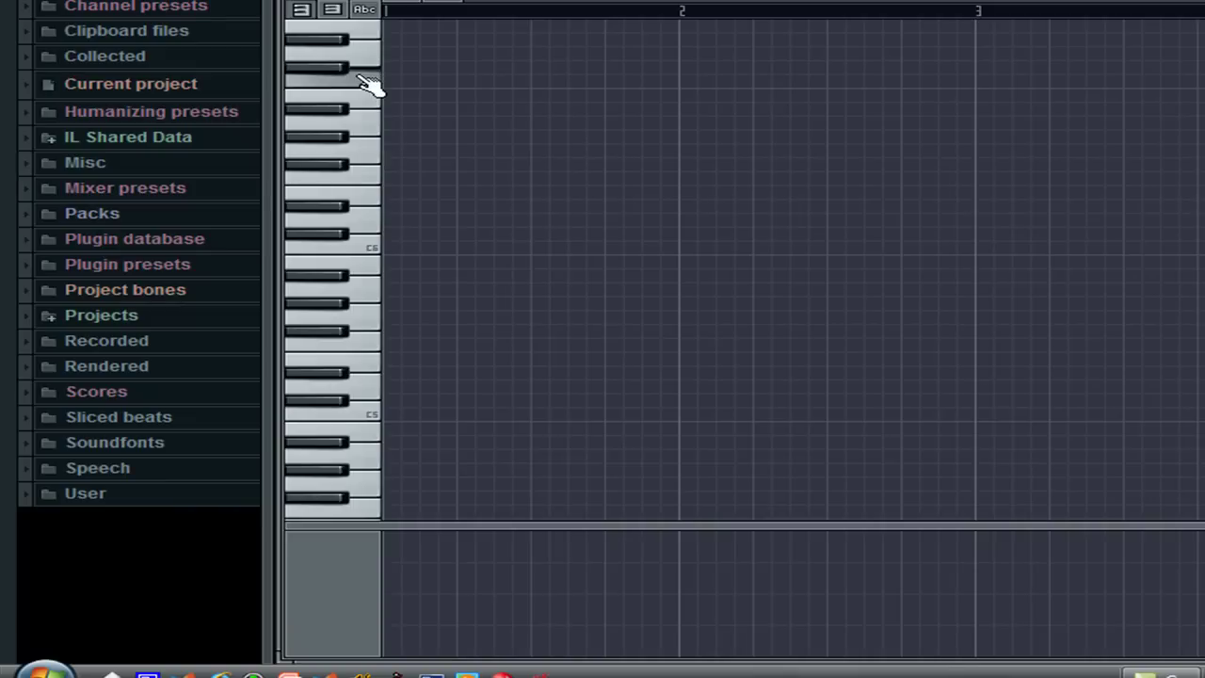
scroll(704, 209, "down", 2)
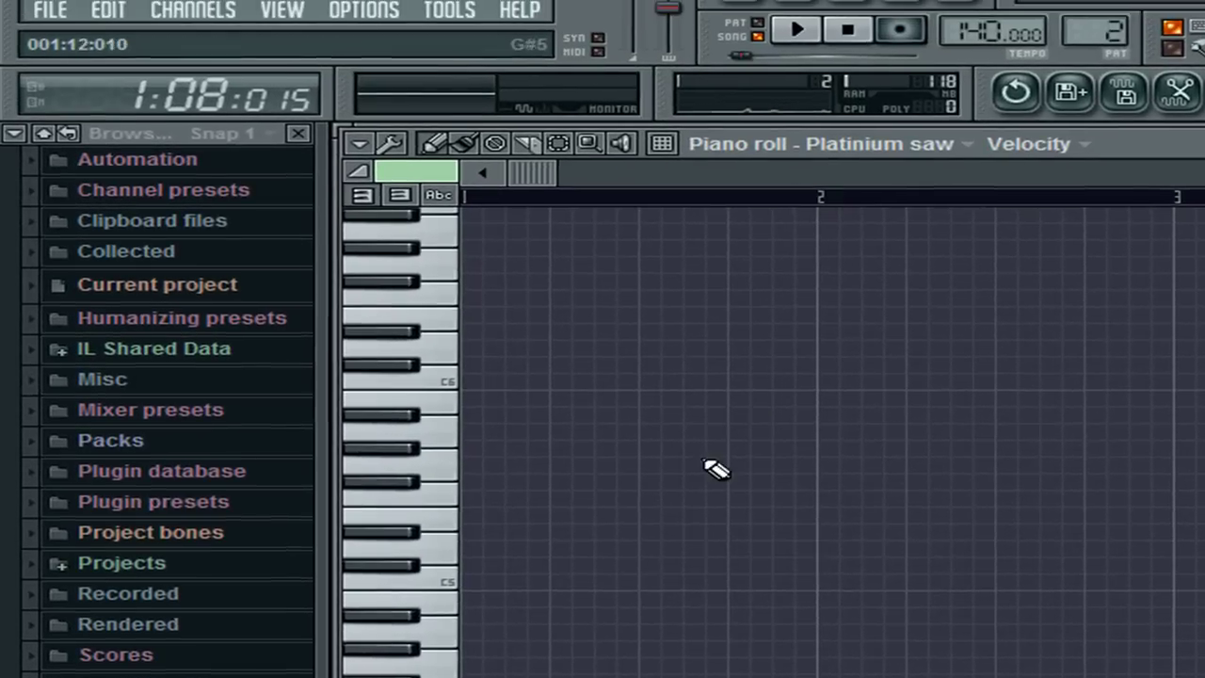
Place a C5 note at bar 1 plus four trial notes, then delete the trial notes
left_click(476, 583)
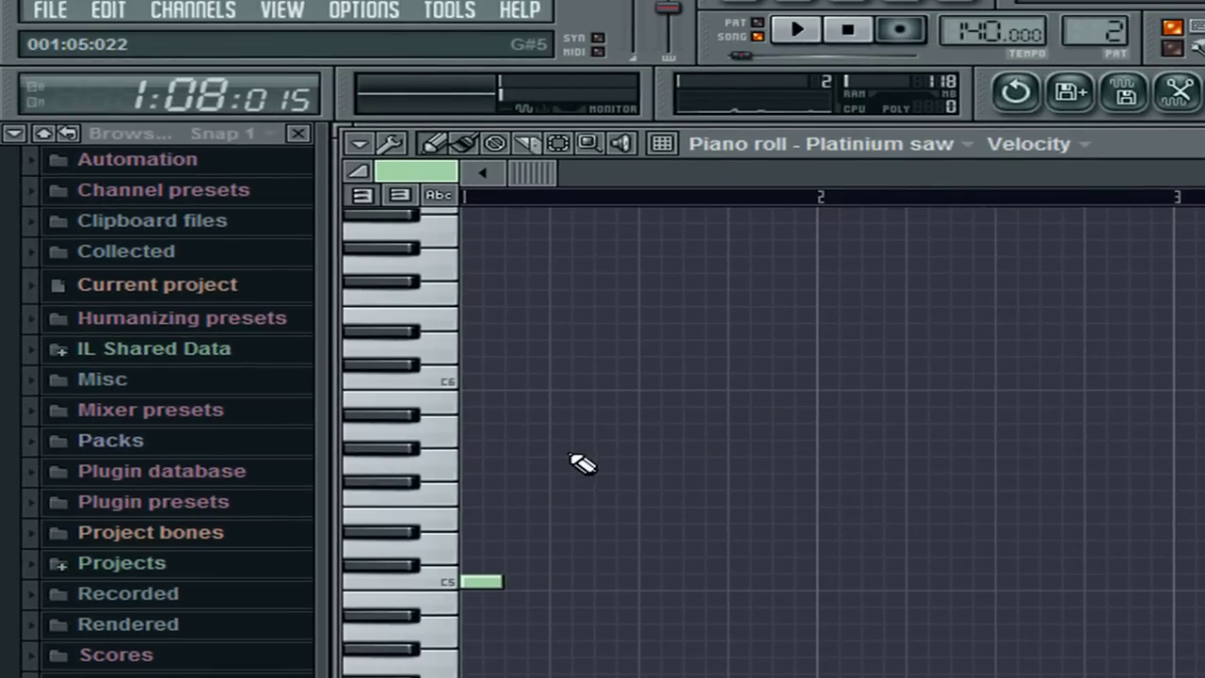
left_click(579, 448)
left_click(824, 397)
left_click(534, 516)
left_click(803, 515)
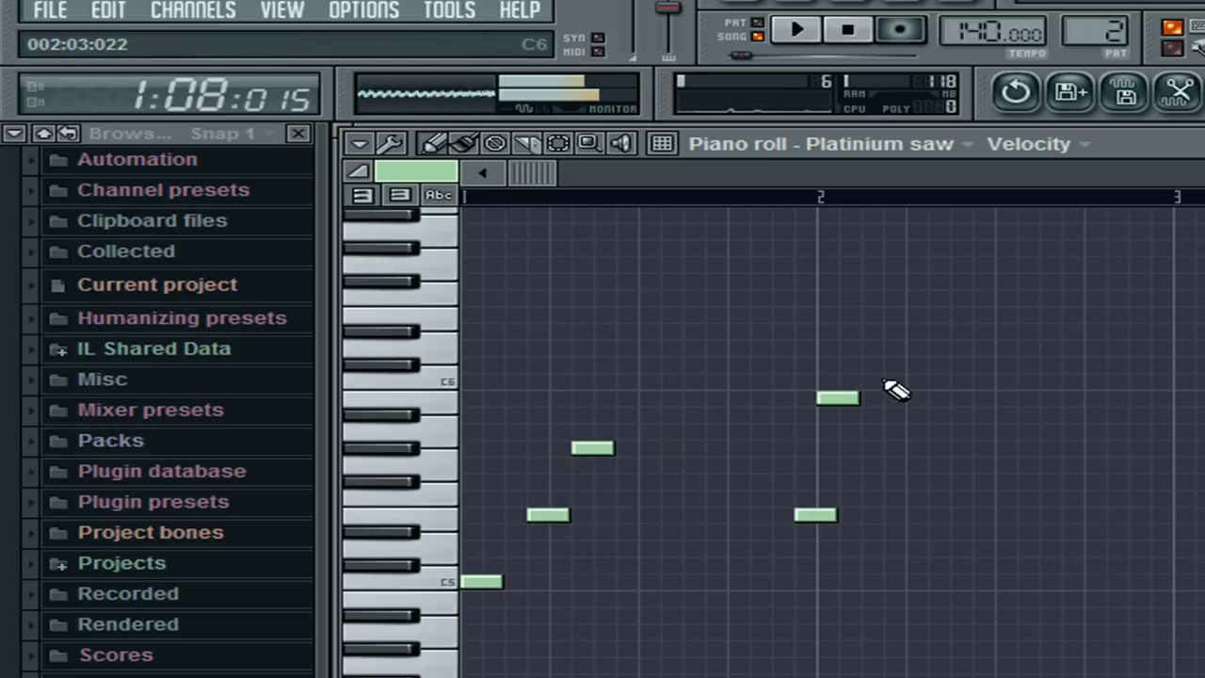
right_click(838, 398)
right_click(815, 515)
right_click(593, 448)
right_click(548, 515)
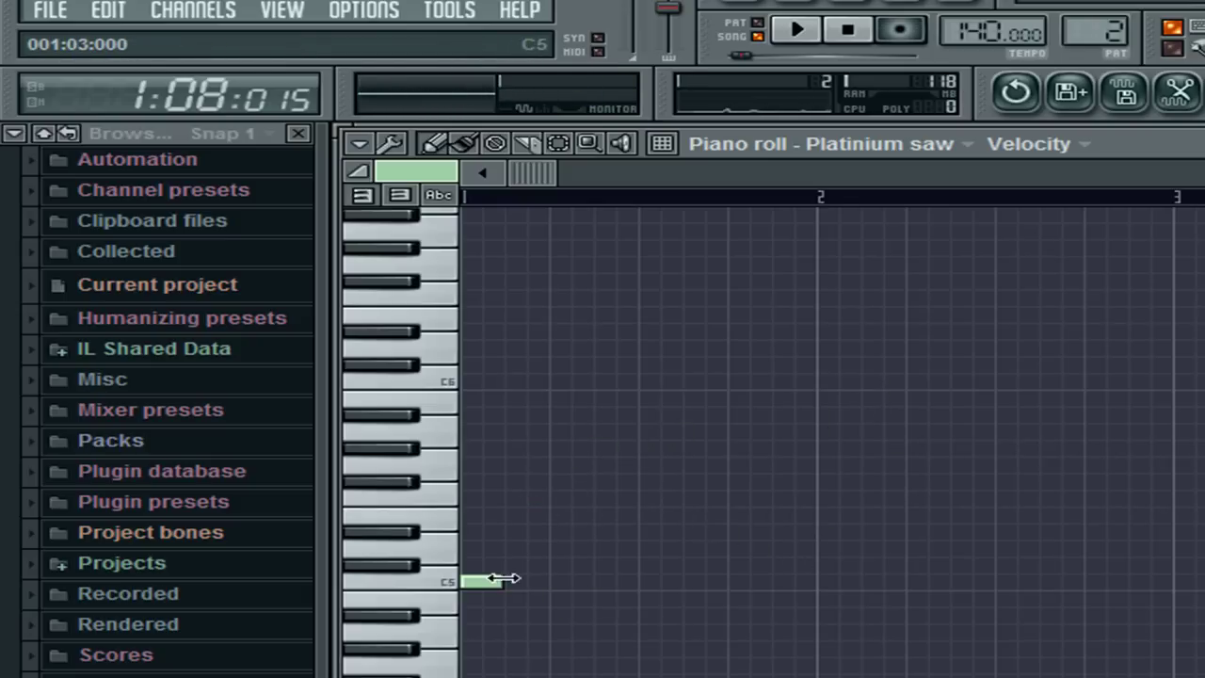
Adjust the C5 note's length, then widen the piano roll window to the left
left_click_drag(484, 578, 460, 579)
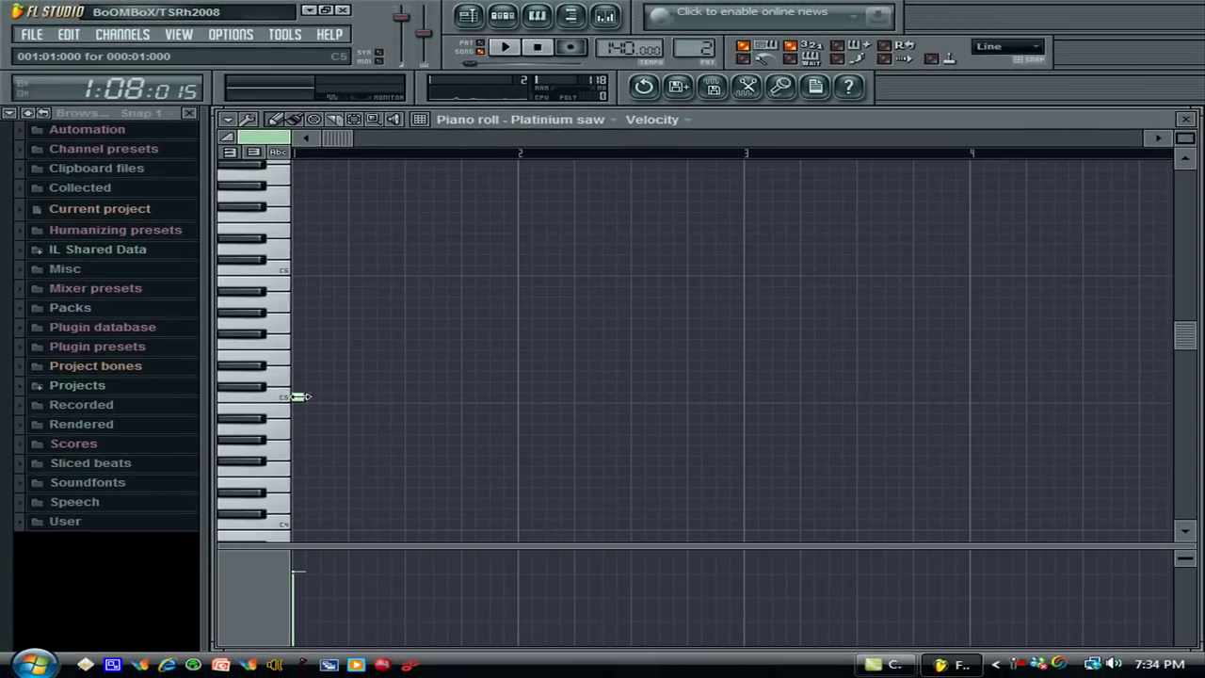
mouse_move(299, 397)
left_mouse_down()
mouse_move(988, 404)
mouse_move(707, 423)
mouse_move(309, 403)
left_mouse_up()
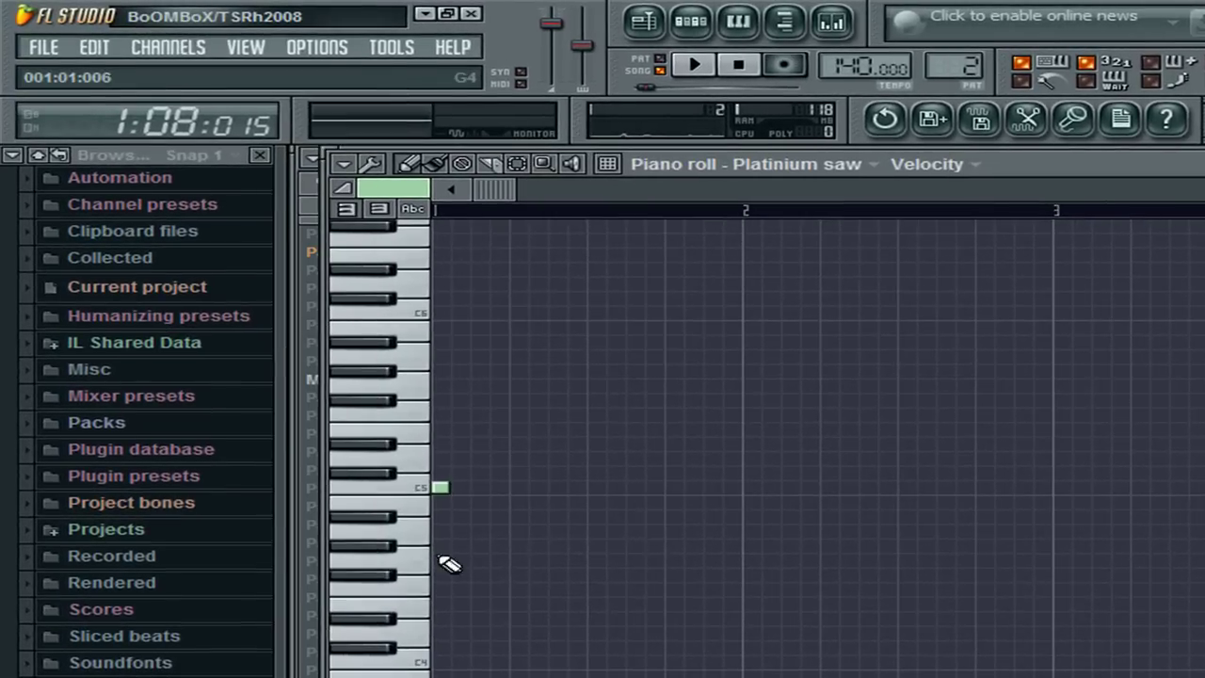
left_click_drag(325, 525, 295, 527)
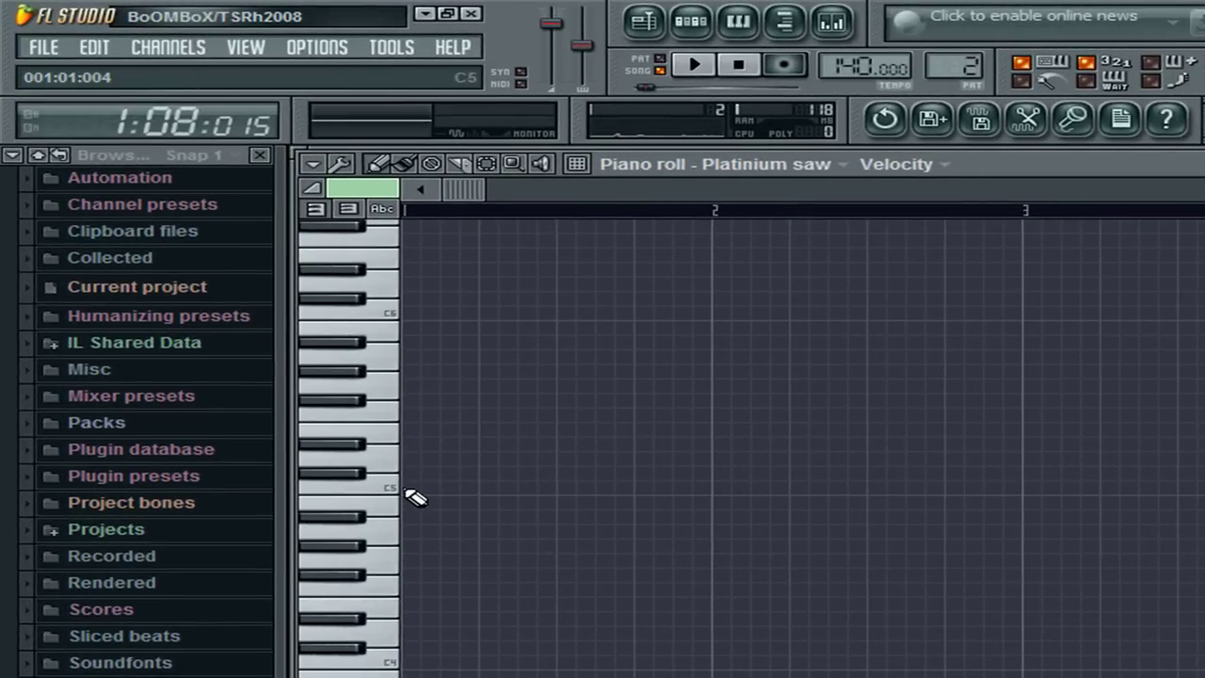
Draw the opening run of short C5 notes with two higher notes between them
scroll(435, 504, "up", 1)
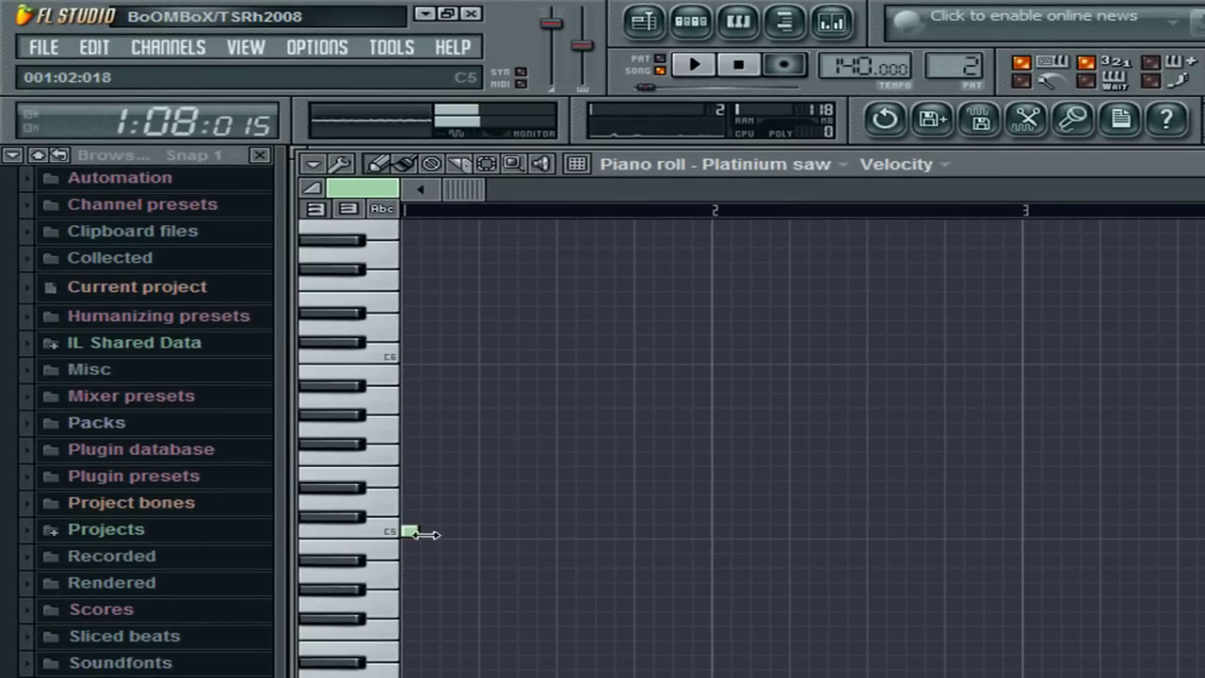
left_click(429, 531)
left_click(450, 532)
left_click(469, 532)
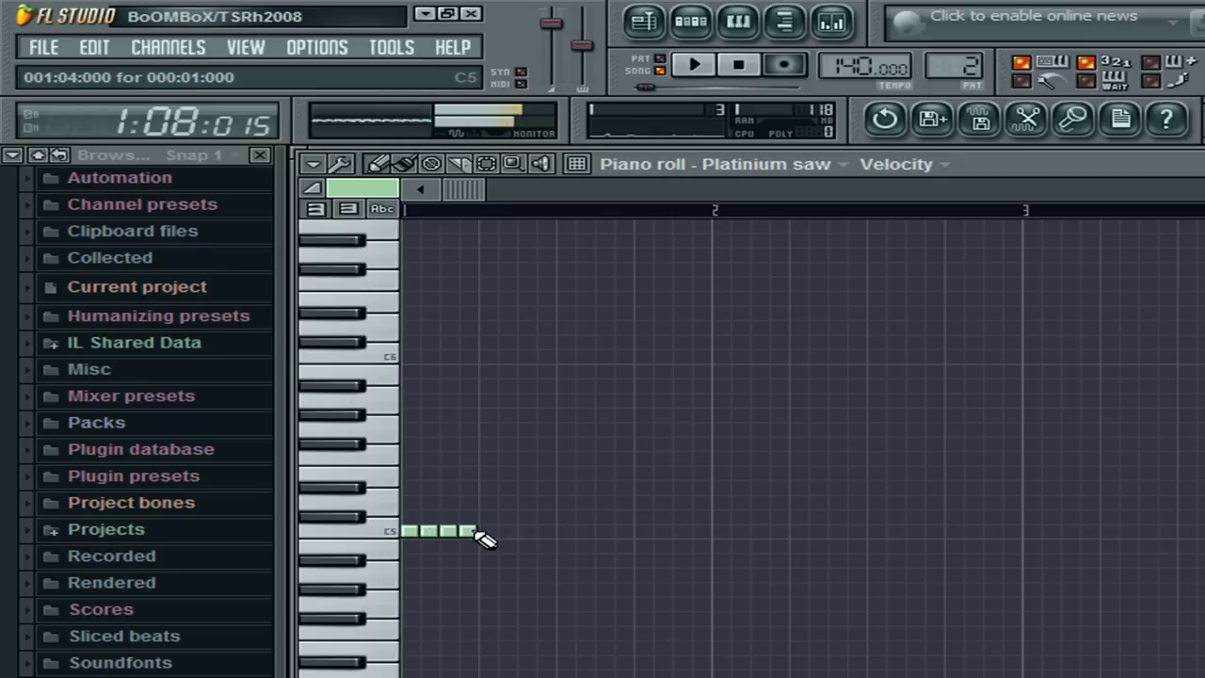
left_click(486, 503)
left_click_drag(494, 507, 487, 473)
left_click(506, 532)
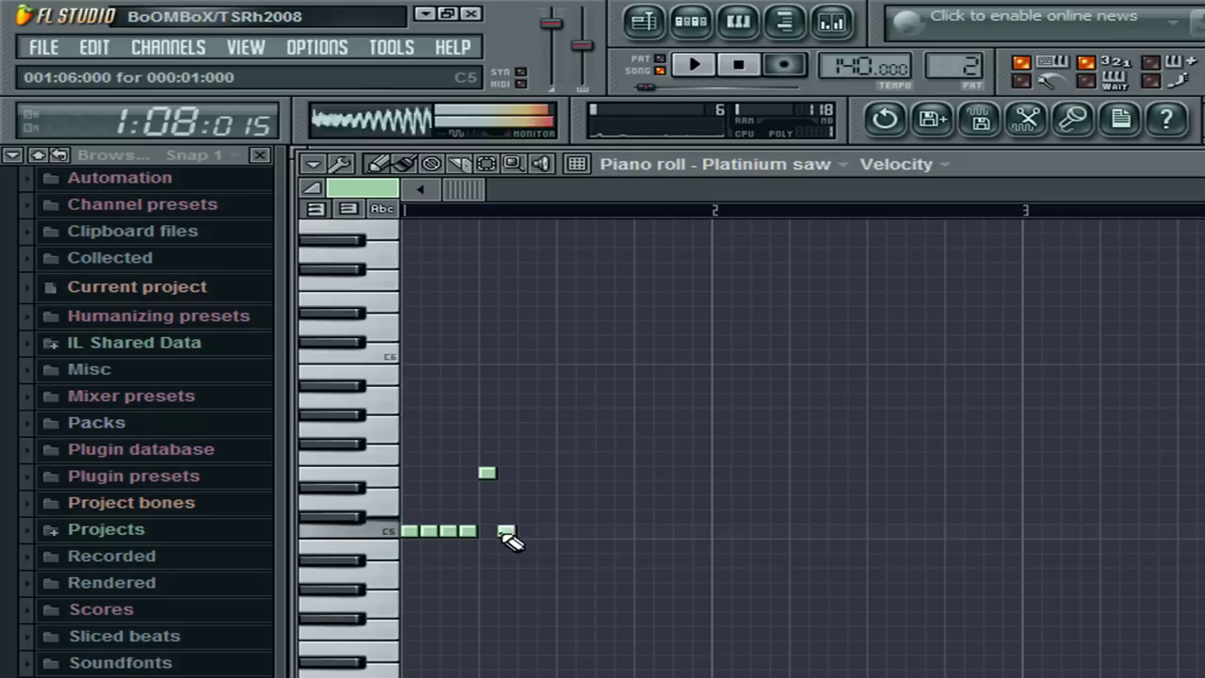
left_click(525, 532)
left_click(546, 532)
left_click_drag(559, 504, 559, 485)
Continue the C5 run with the next melody note, removing a stray note
left_click(584, 532)
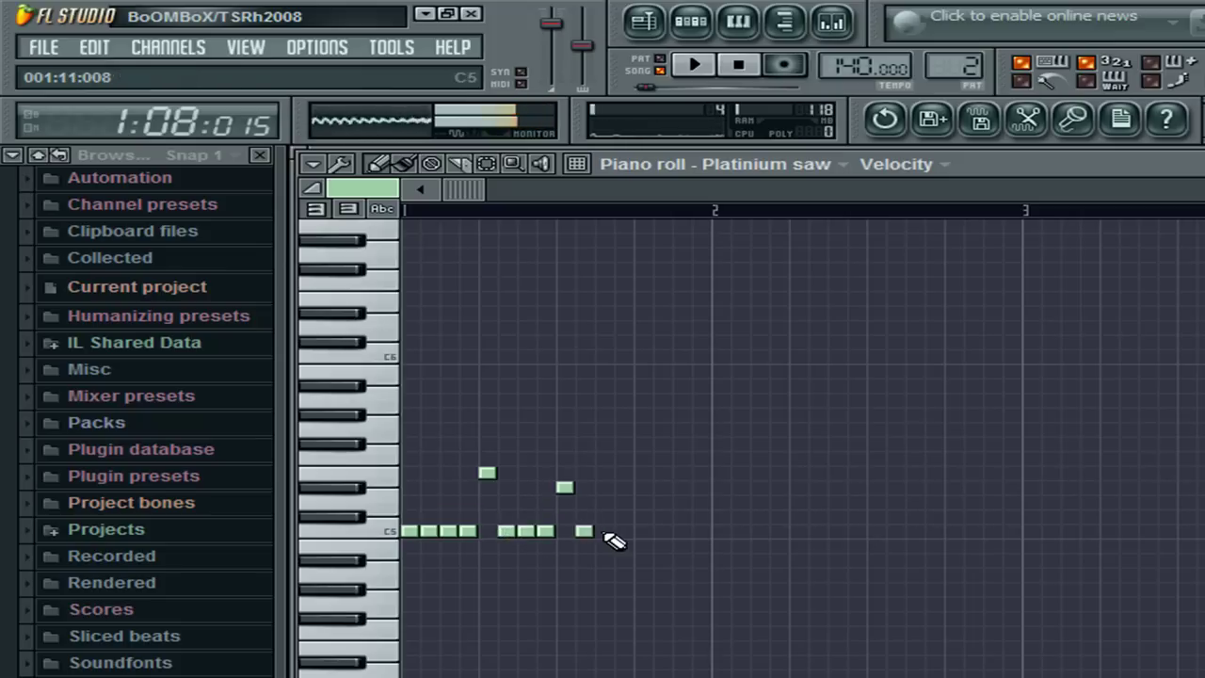
left_click(604, 532)
left_click(623, 532)
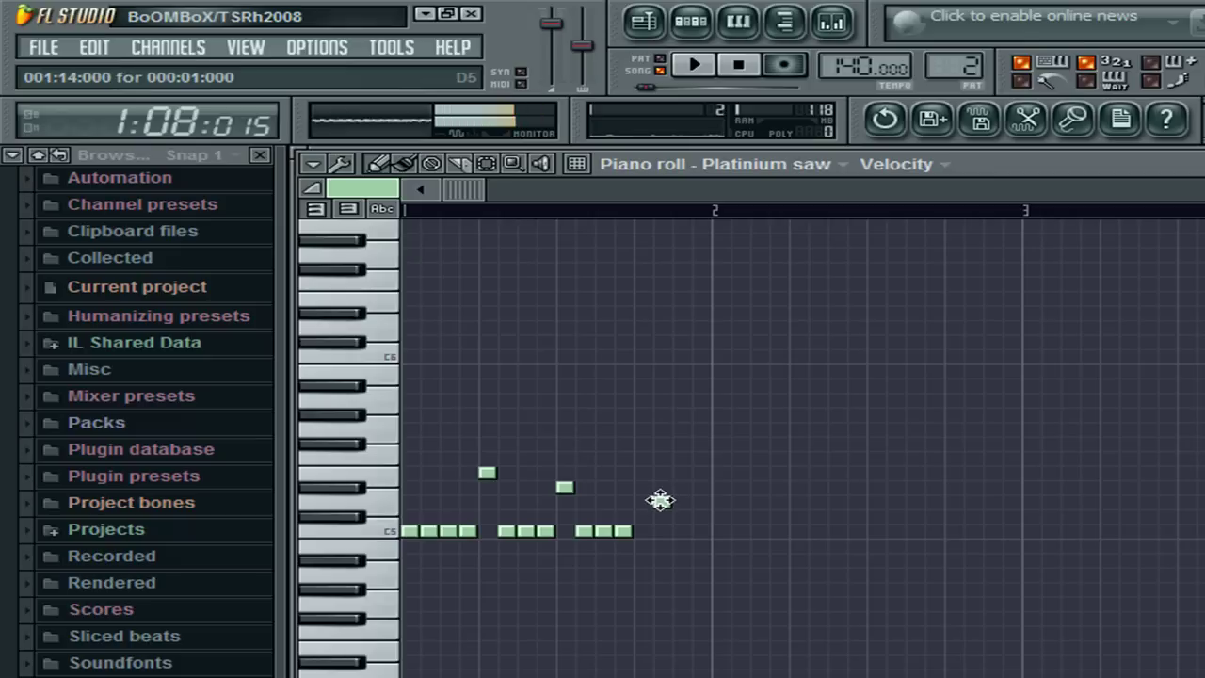
left_click(625, 500)
left_click_drag(638, 497, 642, 500)
right_click(662, 501)
left_click(663, 531)
left_click(682, 531)
Add more C5 notes answered by climbing notes, including one raised to F5
left_click(699, 488)
left_click(721, 532)
left_click(740, 531)
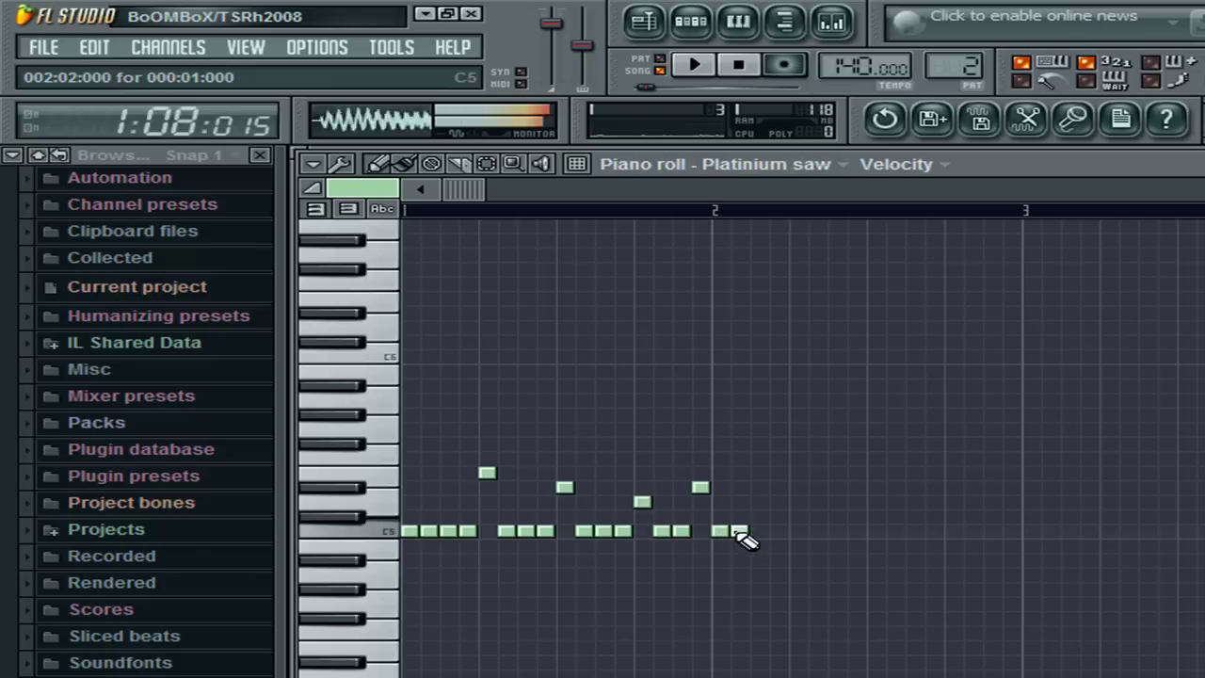
left_click(759, 489)
left_click_drag(756, 487, 757, 461)
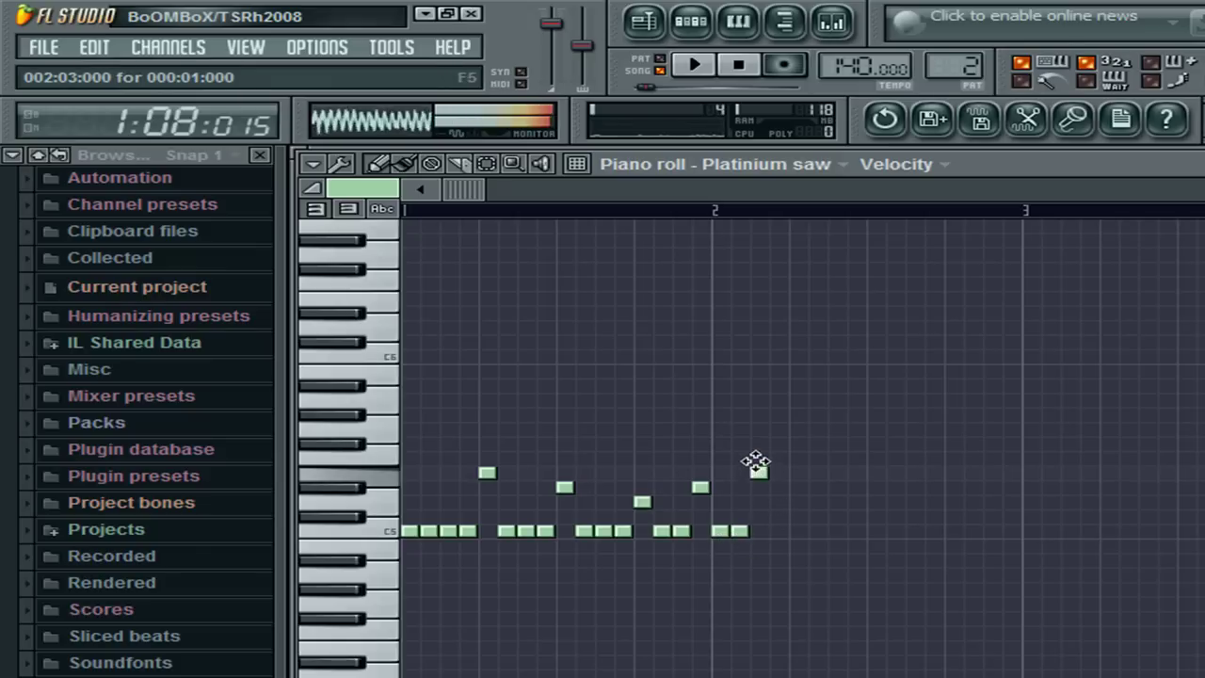
left_click(798, 531)
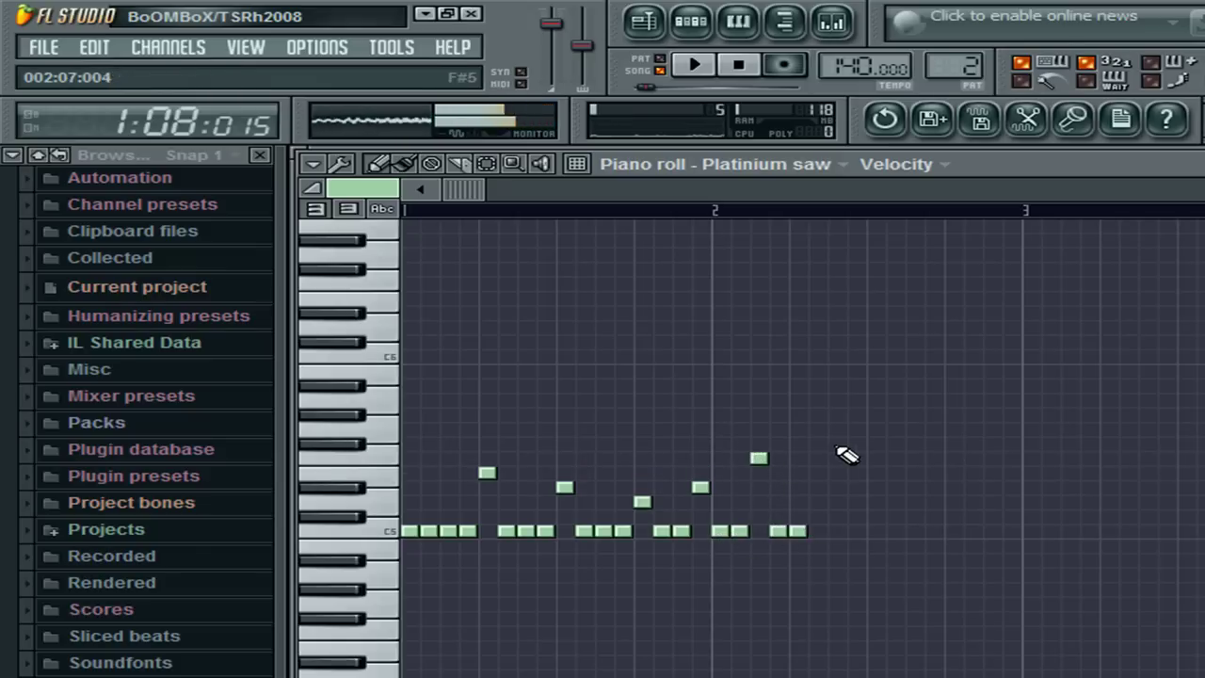
left_click_drag(827, 459, 814, 425)
Finish the climb with C5 notes and closing C6 notes, then set playback to PAT mode
left_click(835, 532)
left_click(855, 531)
mouse_move(877, 403)
left_mouse_down()
mouse_move(867, 373)
mouse_move(876, 386)
left_mouse_up()
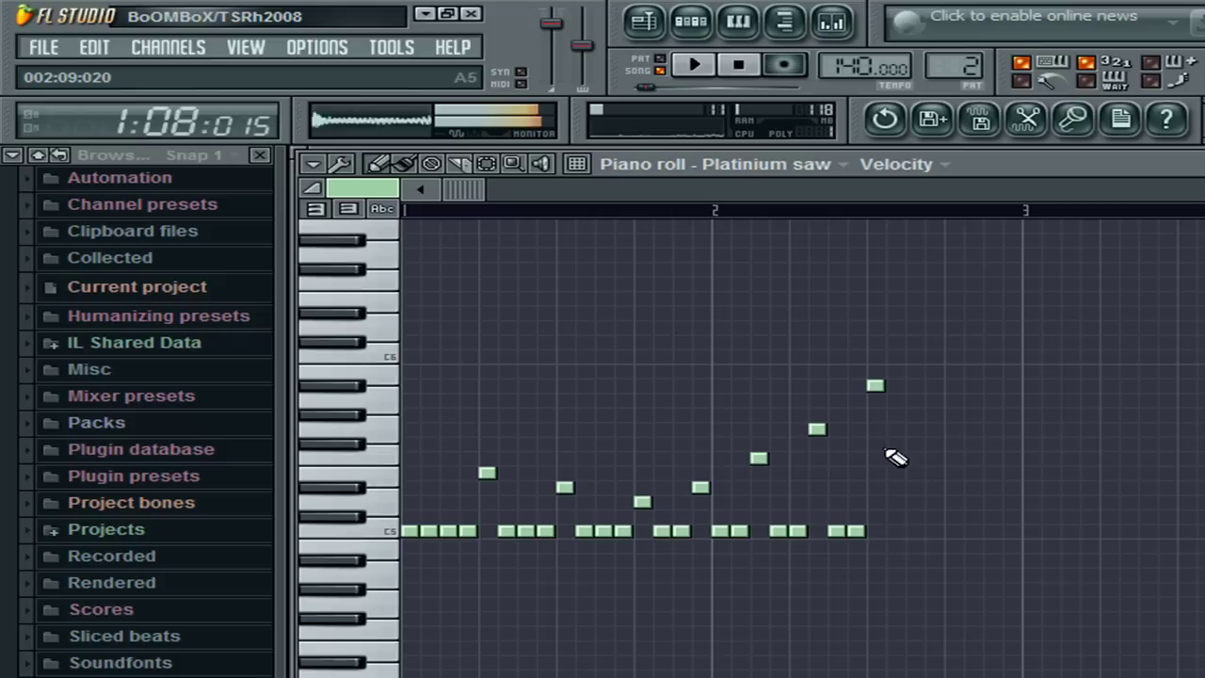
left_click(890, 531)
left_click(915, 531)
left_click(932, 360)
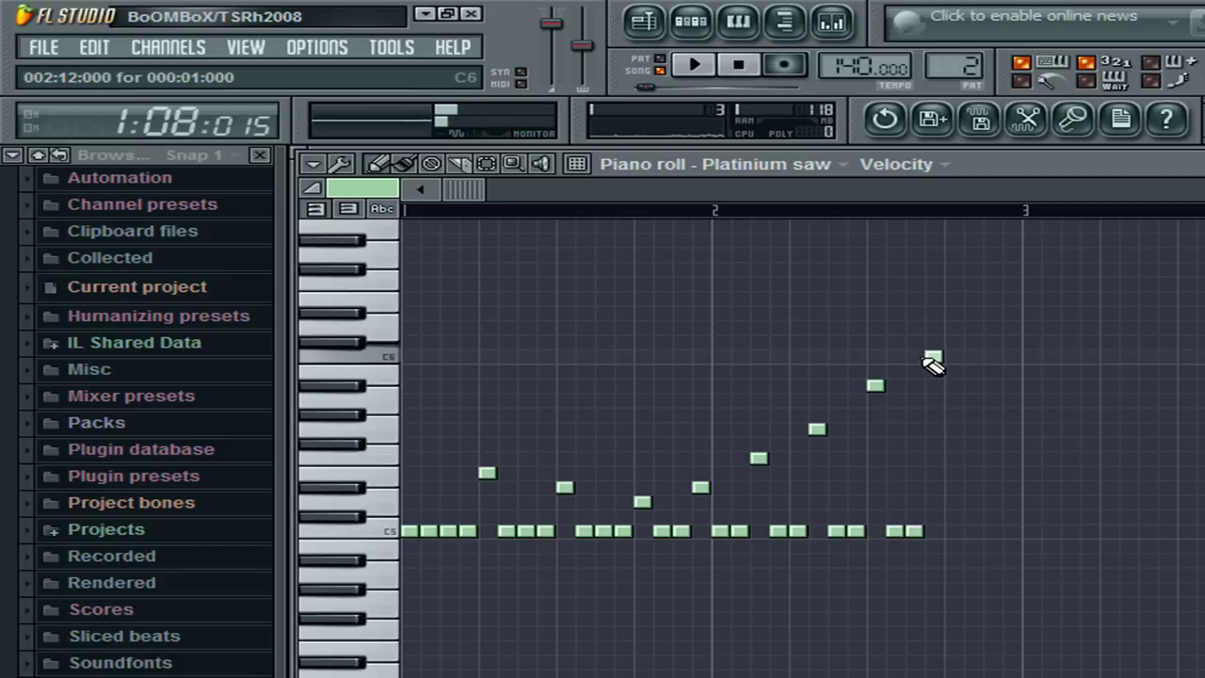
left_click(951, 532)
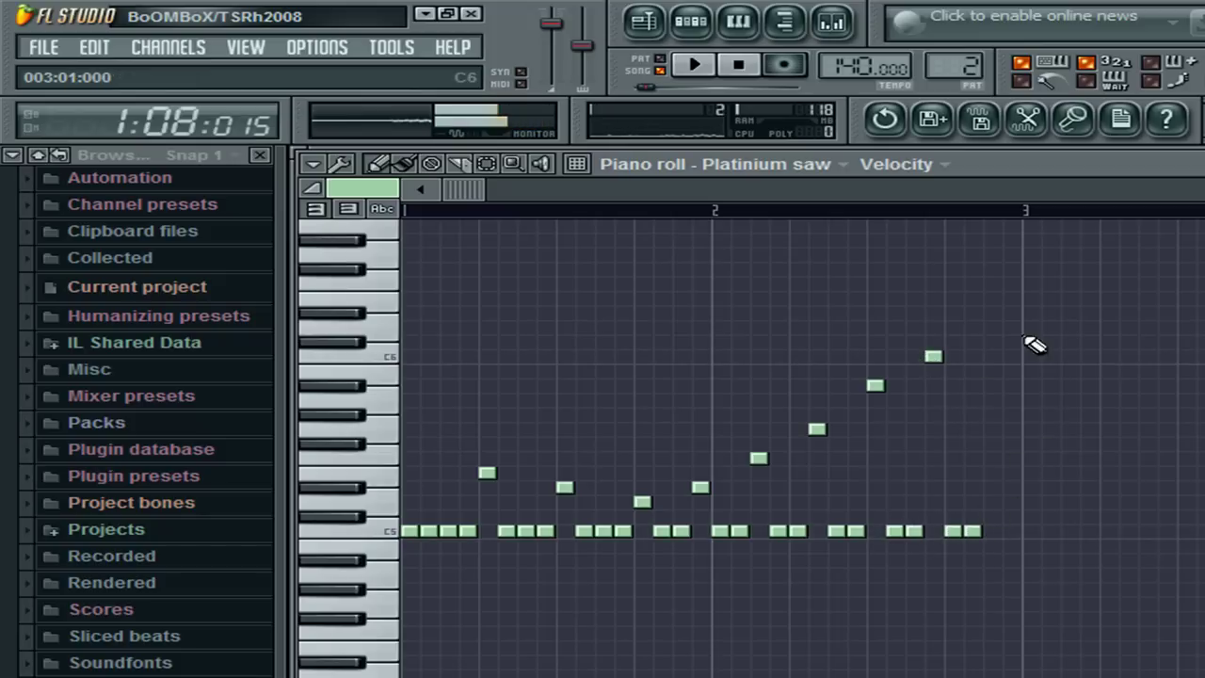
left_click(991, 358)
left_click(1011, 358)
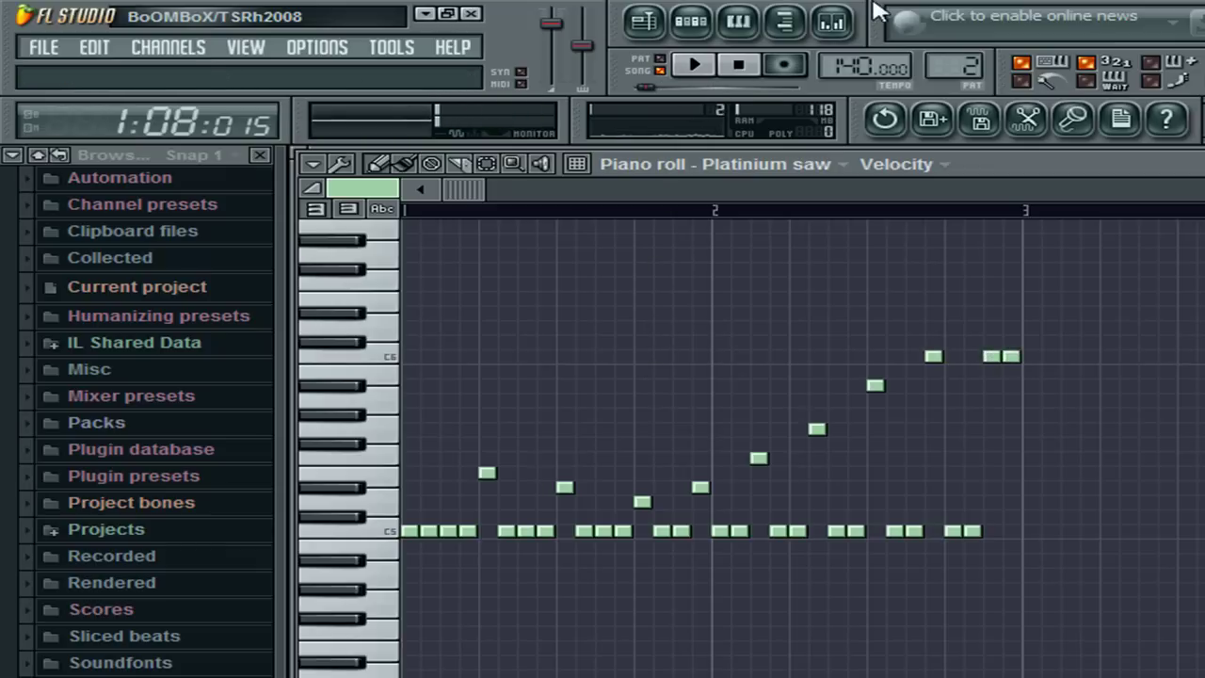
left_click(663, 64)
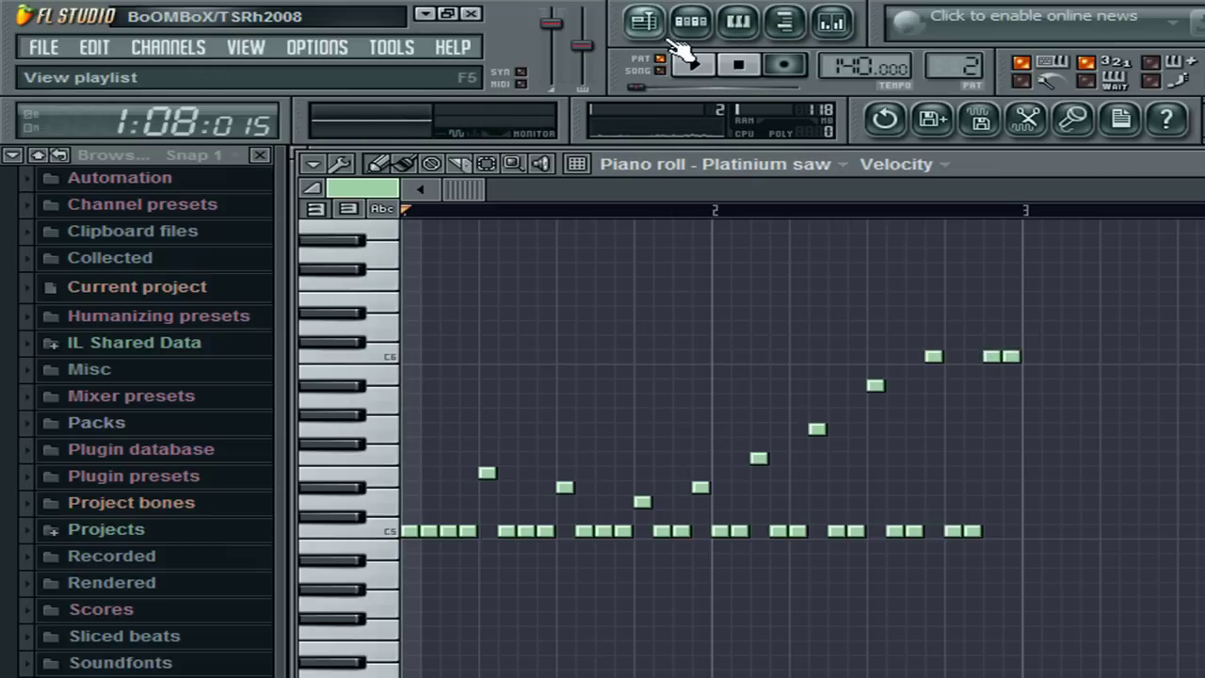
left_click(696, 66)
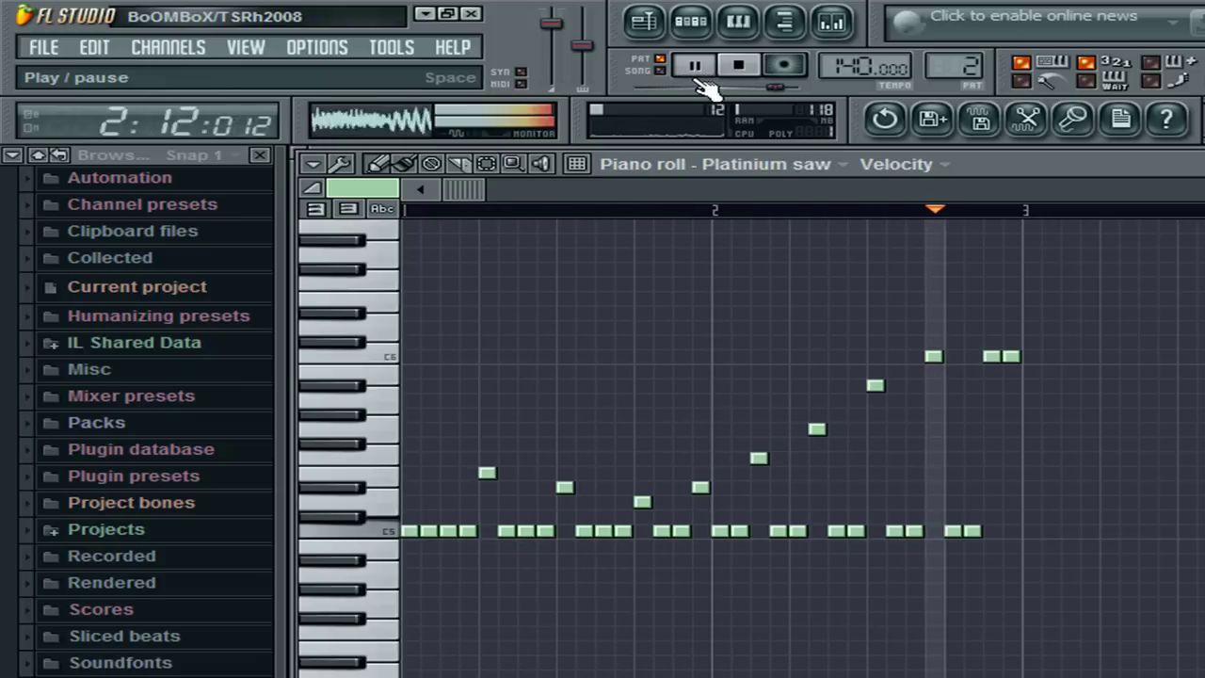
left_click(699, 68)
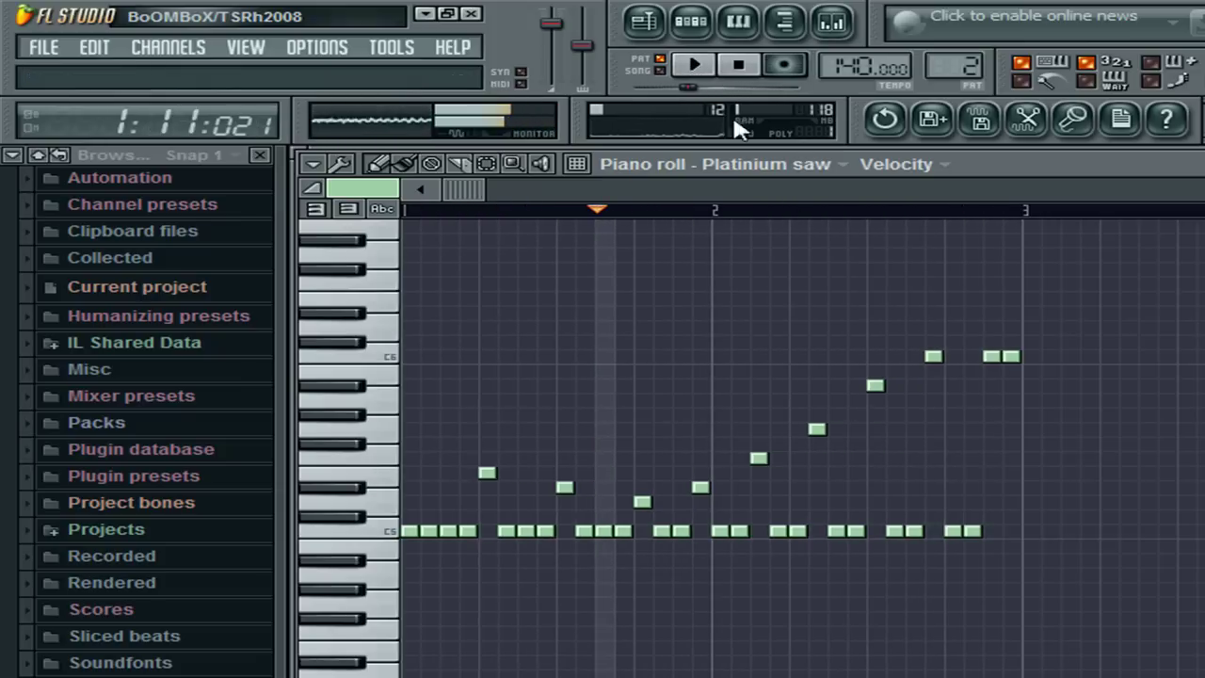
left_click(738, 68)
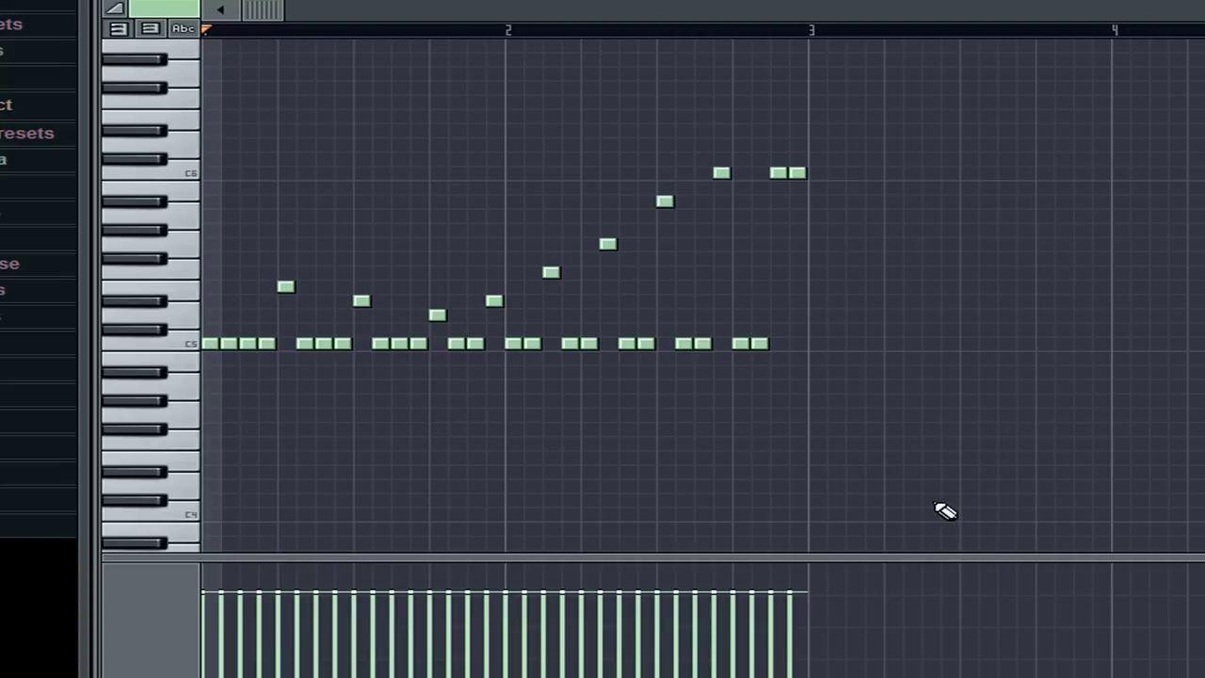
Copy all melody notes an octave lower and play the doubled melody
left_click_drag(888, 493, 136, 158)
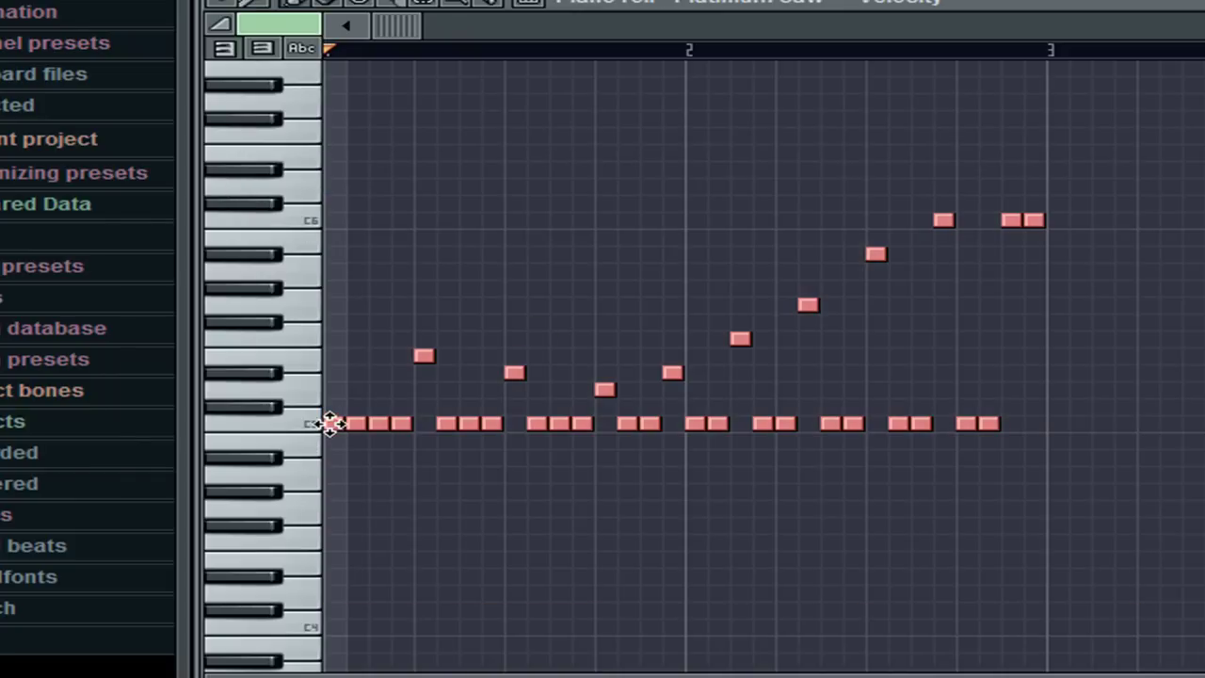
left_click_drag(327, 423, 335, 629)
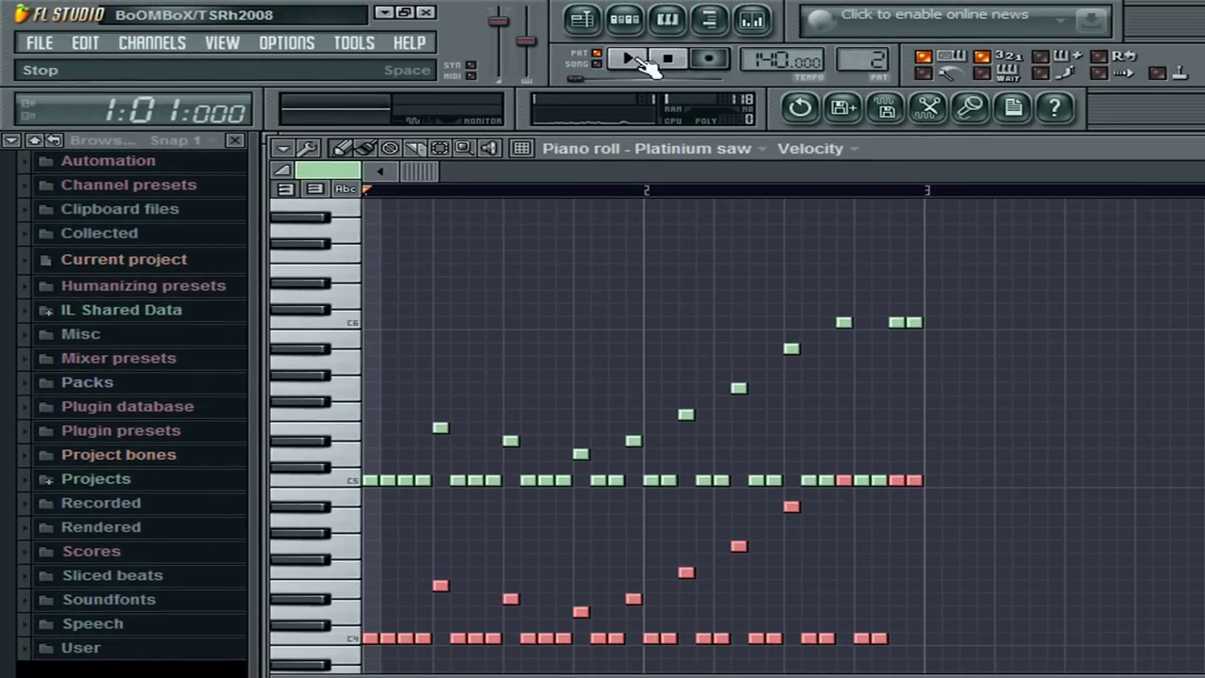
left_click(631, 59)
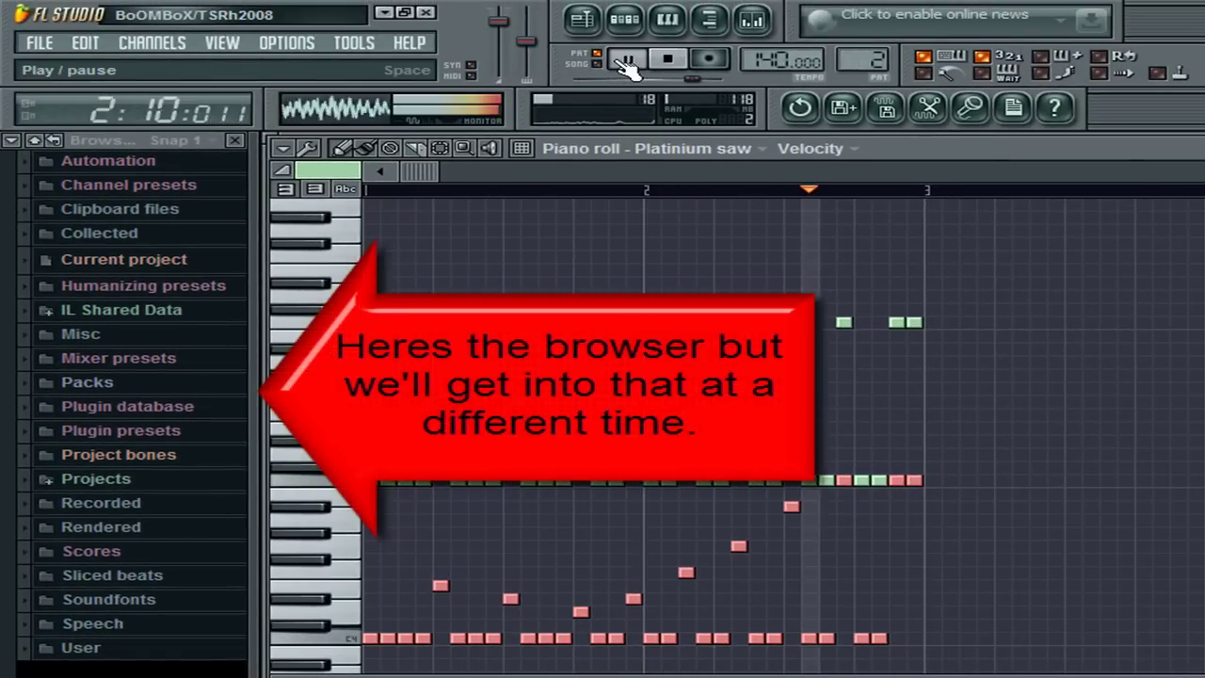
left_click(627, 59)
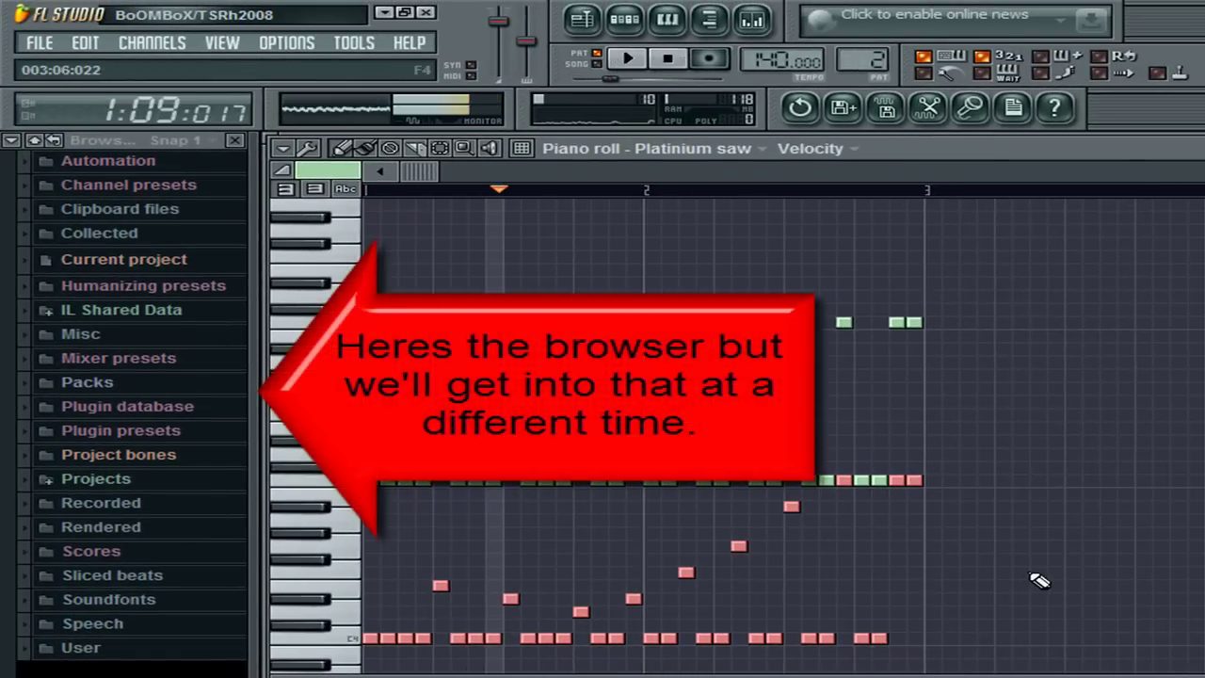
Copy the upper melody notes an octave higher and play the three-octave melody
mouse_move(1011, 498)
left_mouse_down()
mouse_move(971, 477)
mouse_move(457, 363)
mouse_move(303, 315)
left_mouse_up()
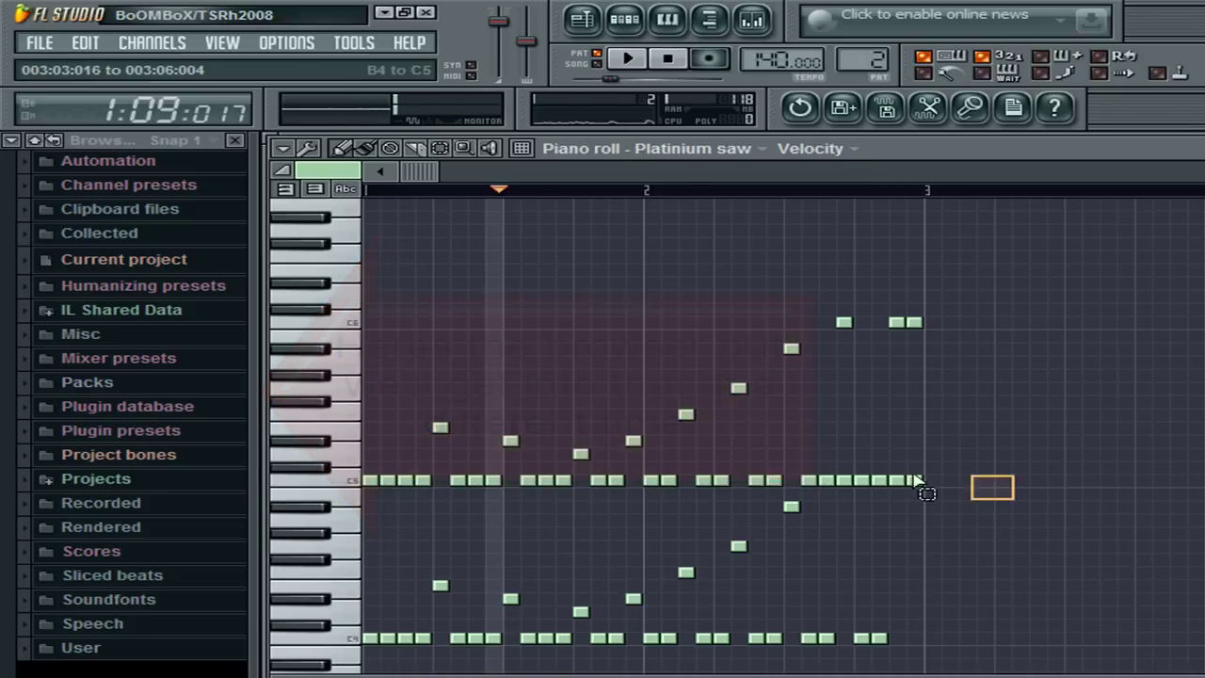
left_click_drag(254, 241, 234, 233)
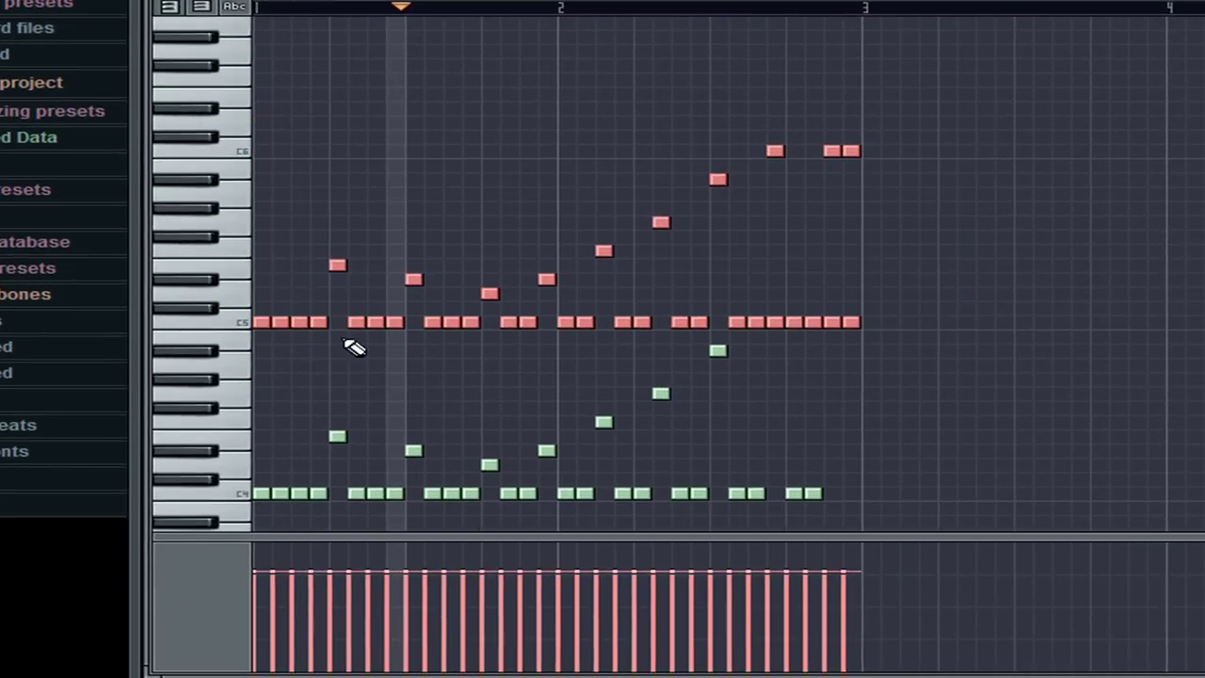
left_click(982, 471)
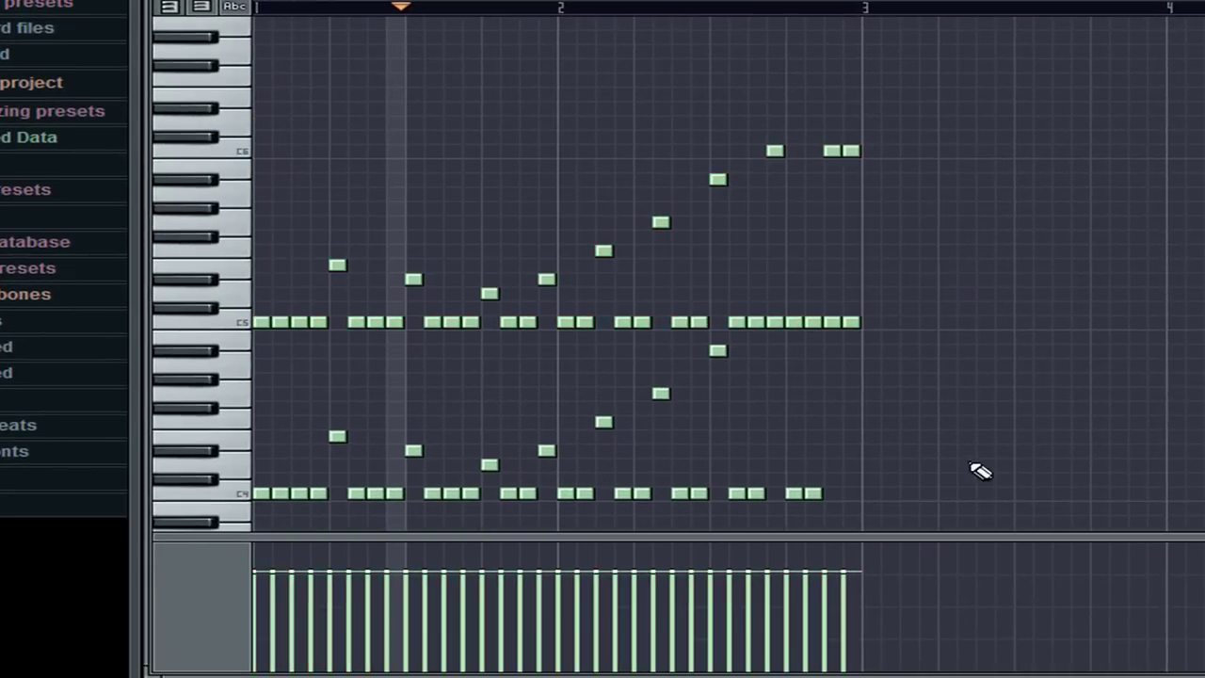
left_click_drag(921, 536, 602, 535)
left_click_drag(944, 284, 110, 95)
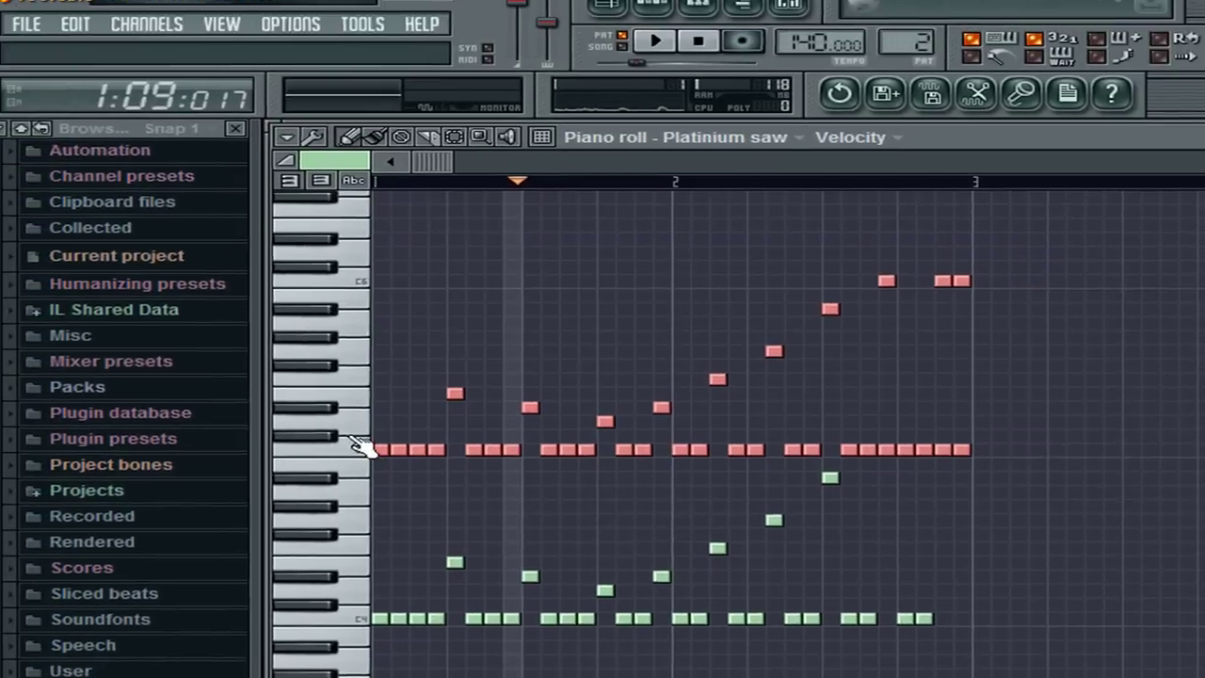
left_click_drag(259, 279, 246, 193)
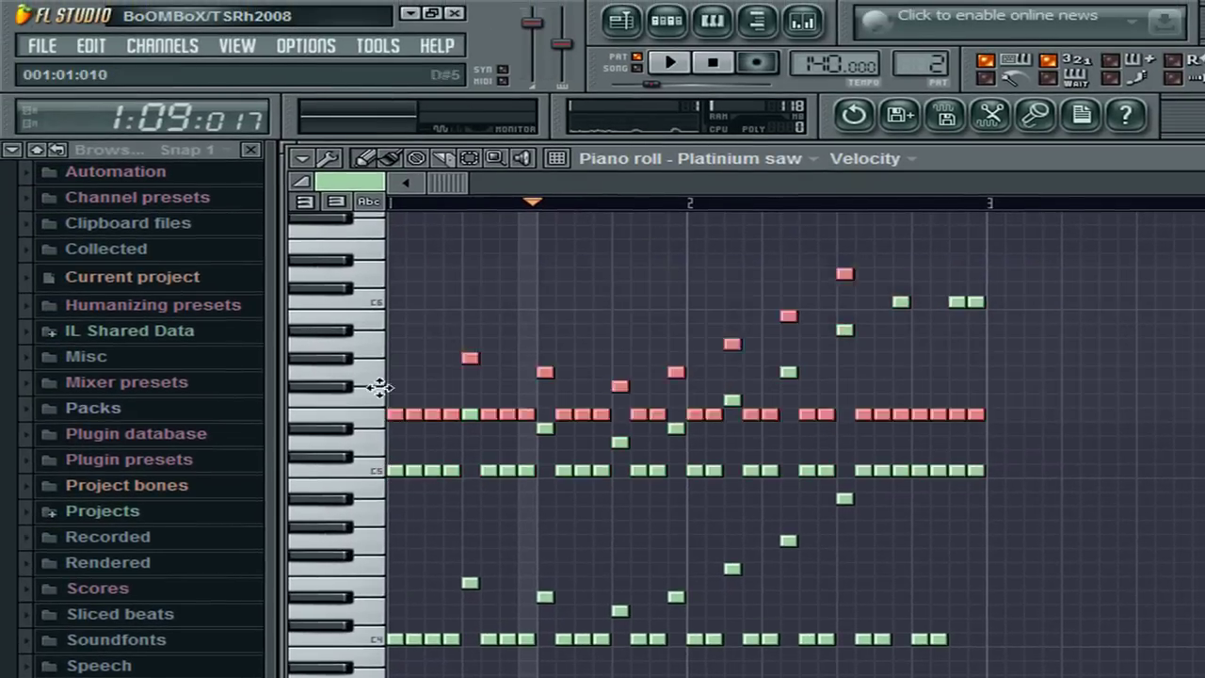
left_click_drag(378, 386, 342, 306)
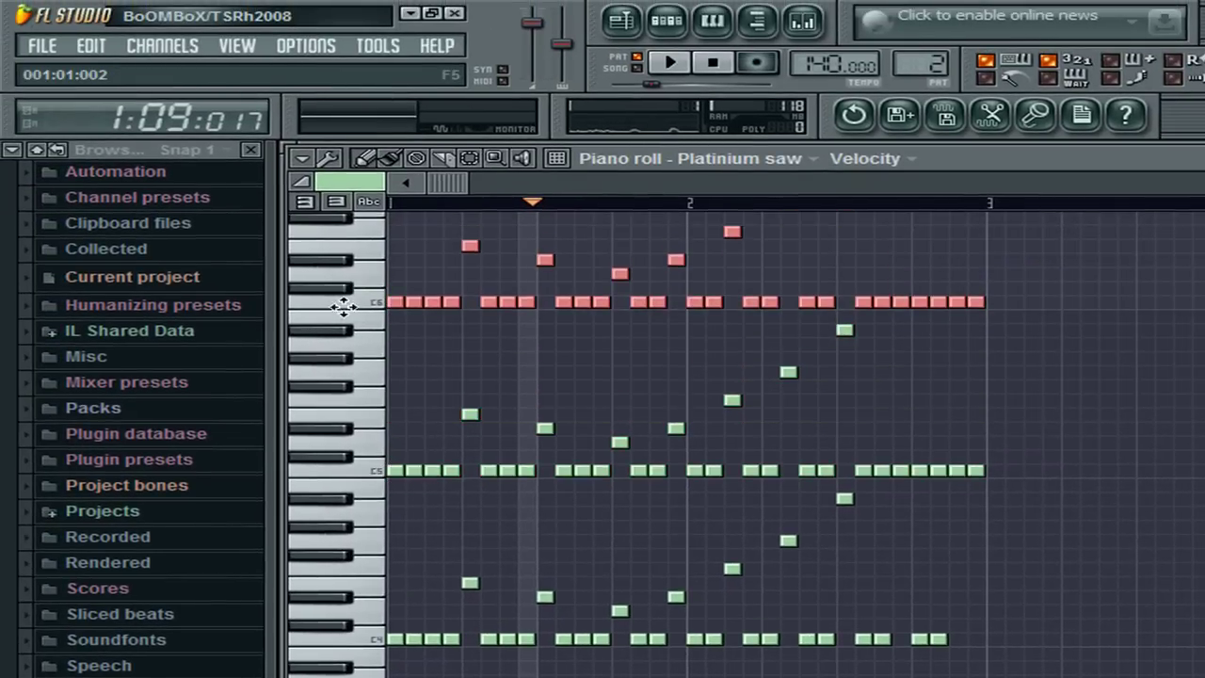
left_click(692, 66)
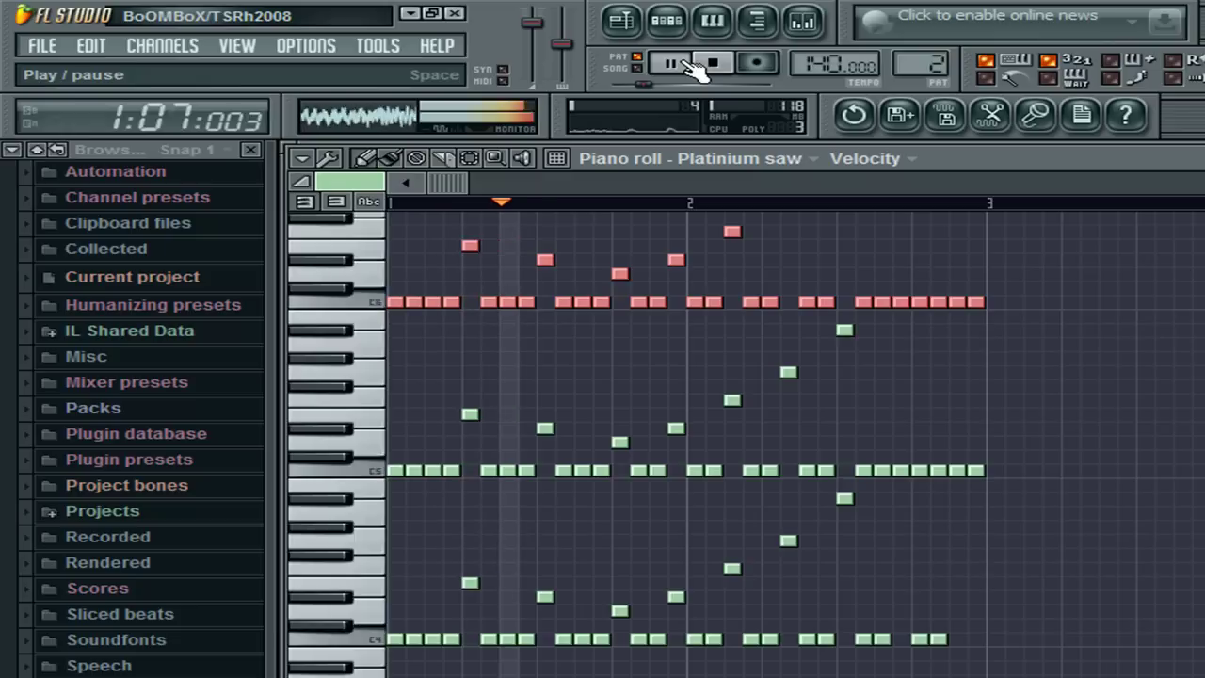
scroll(1162, 449, "up", 5)
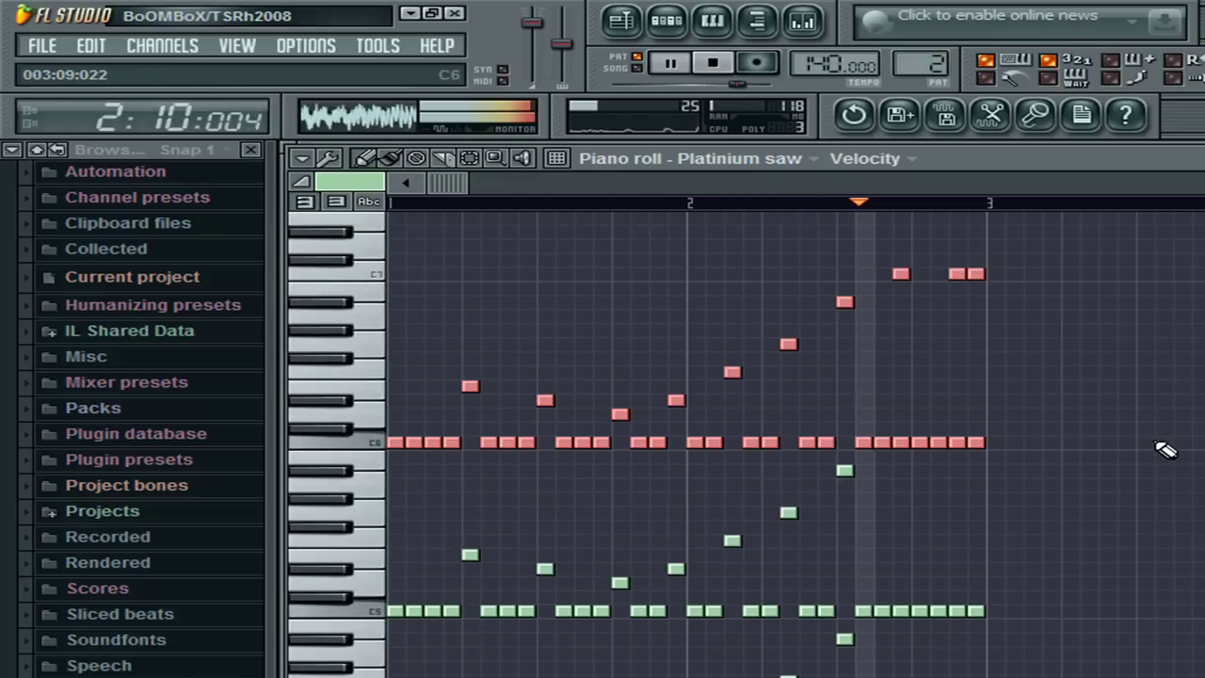
Paint Pattern 2 blocks in the playlist from bar 1 through bar 8
left_click(621, 21)
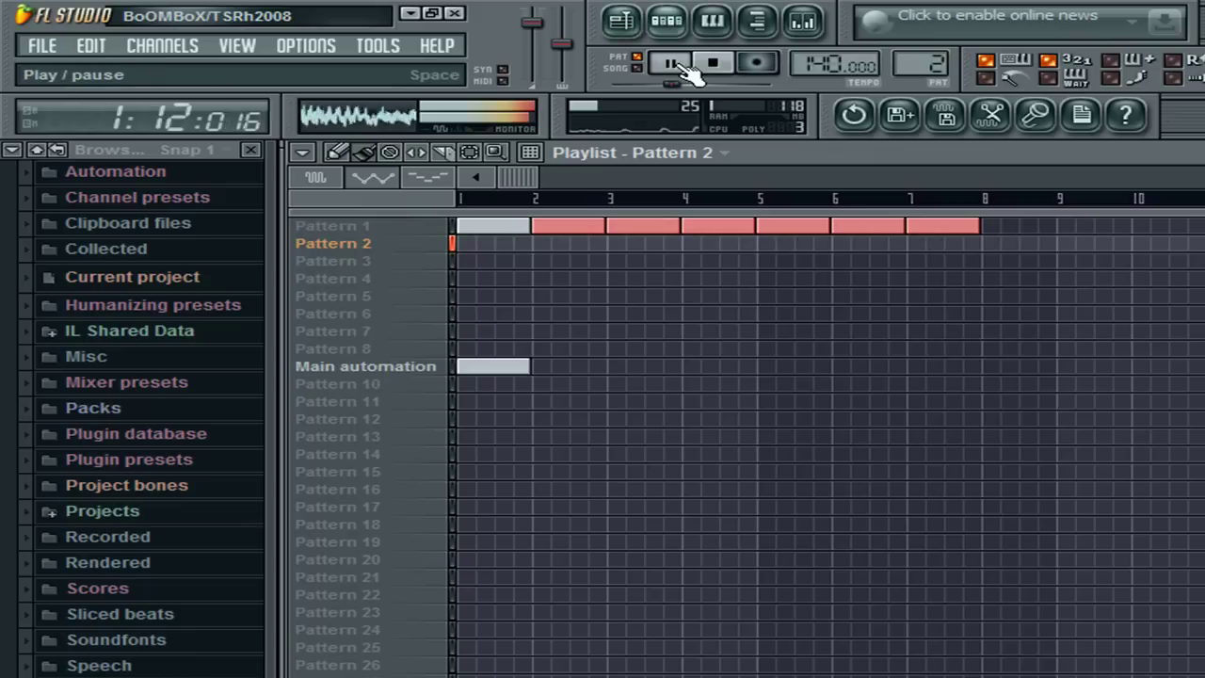
left_click(715, 63)
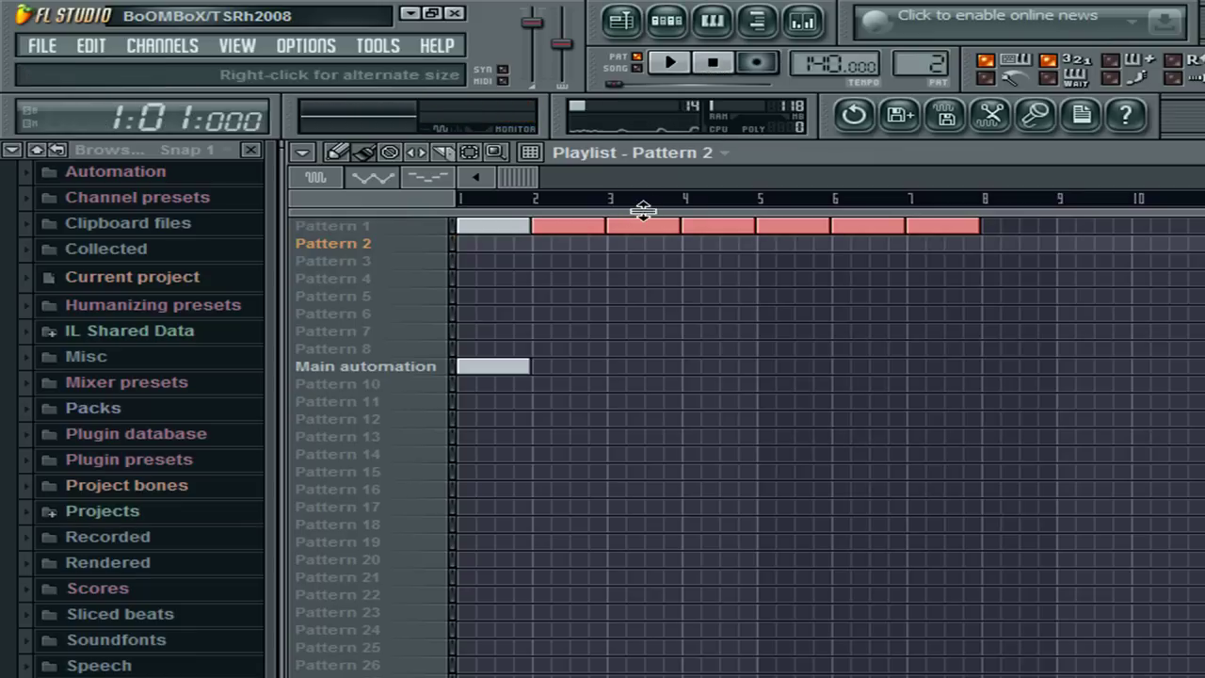
left_click(477, 247)
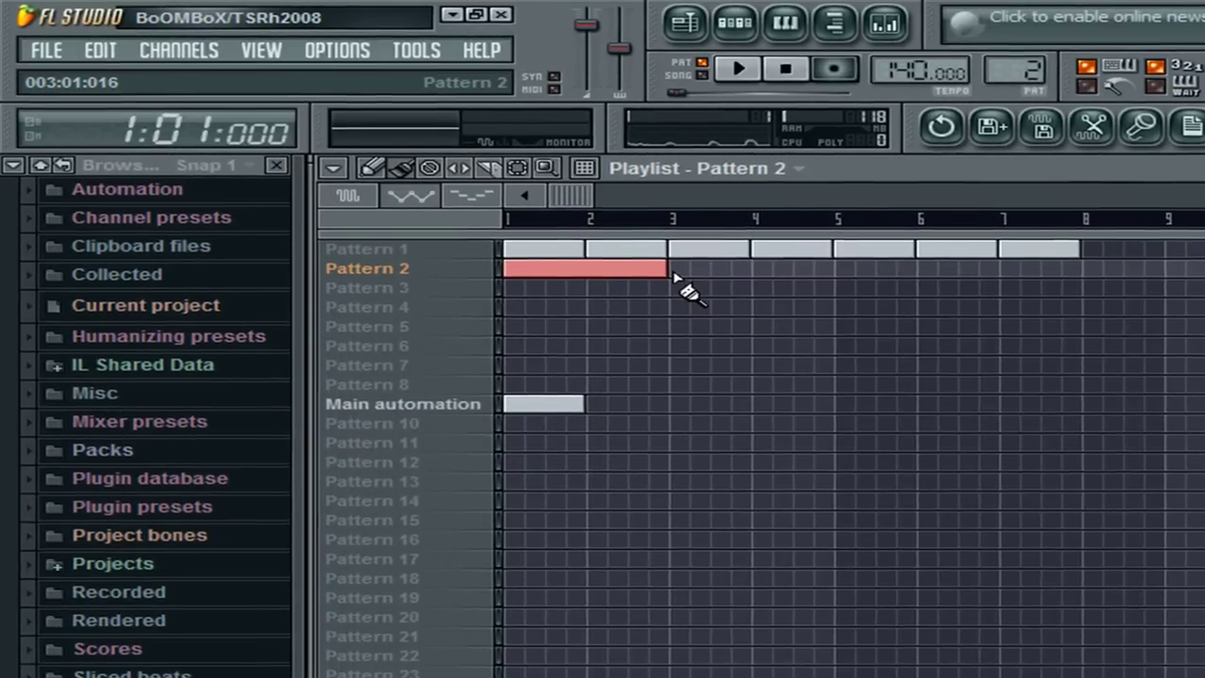
left_click_drag(610, 247, 879, 216)
left_click_drag(974, 241, 1017, 237)
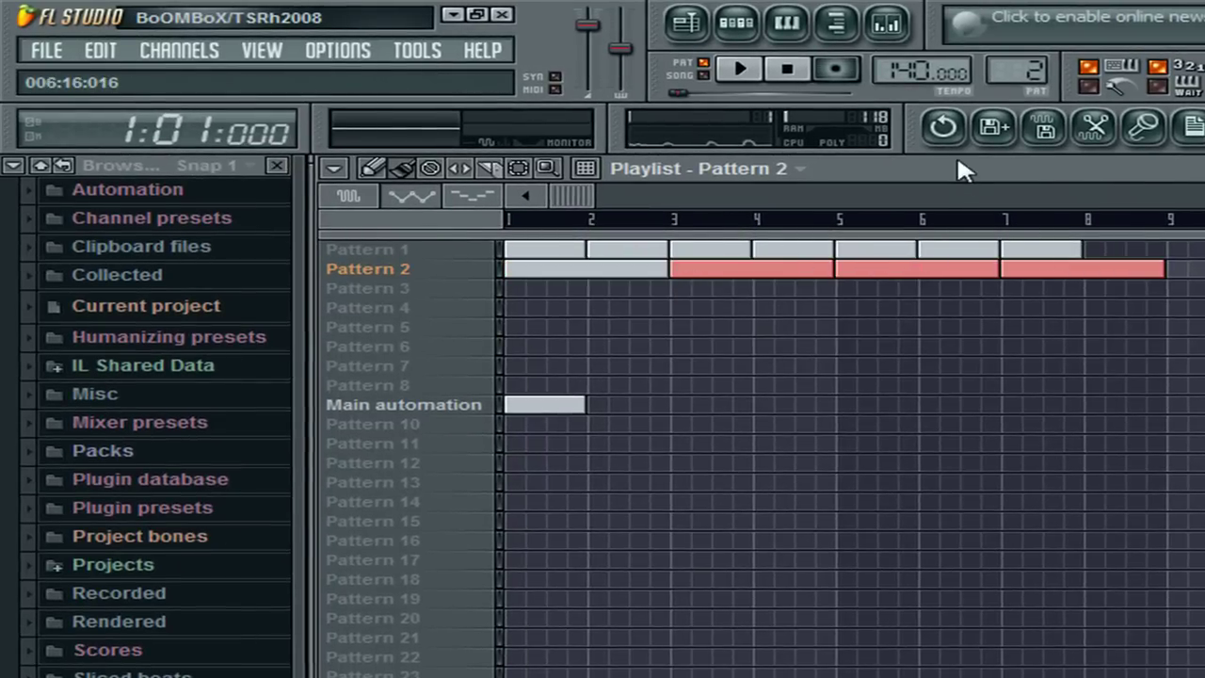
left_click(1096, 251)
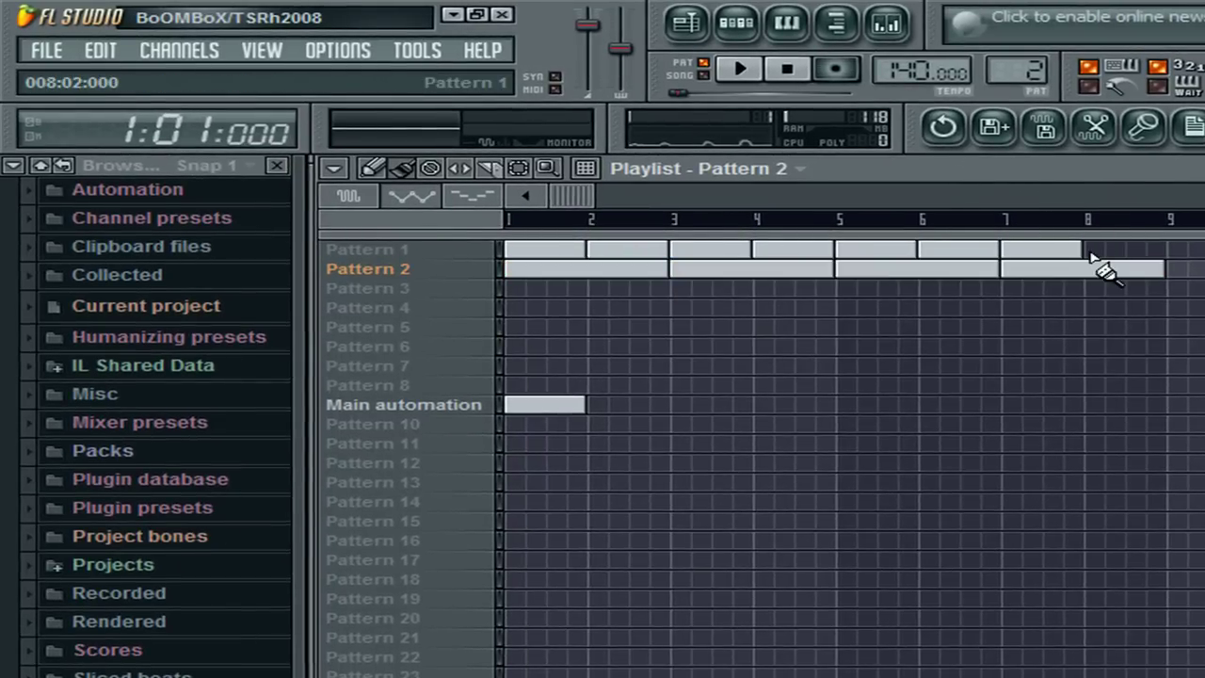
Play the song in SONG mode, then make Pattern 1 current and show its drum steps
left_click(711, 76)
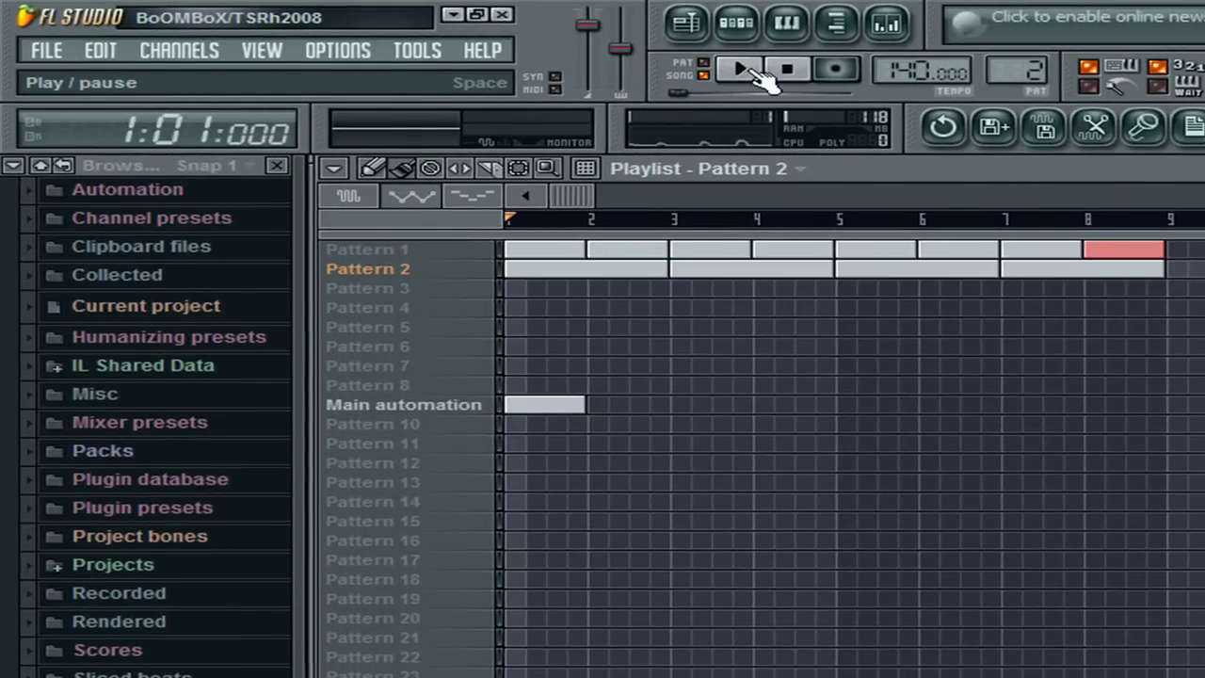
left_click(749, 71)
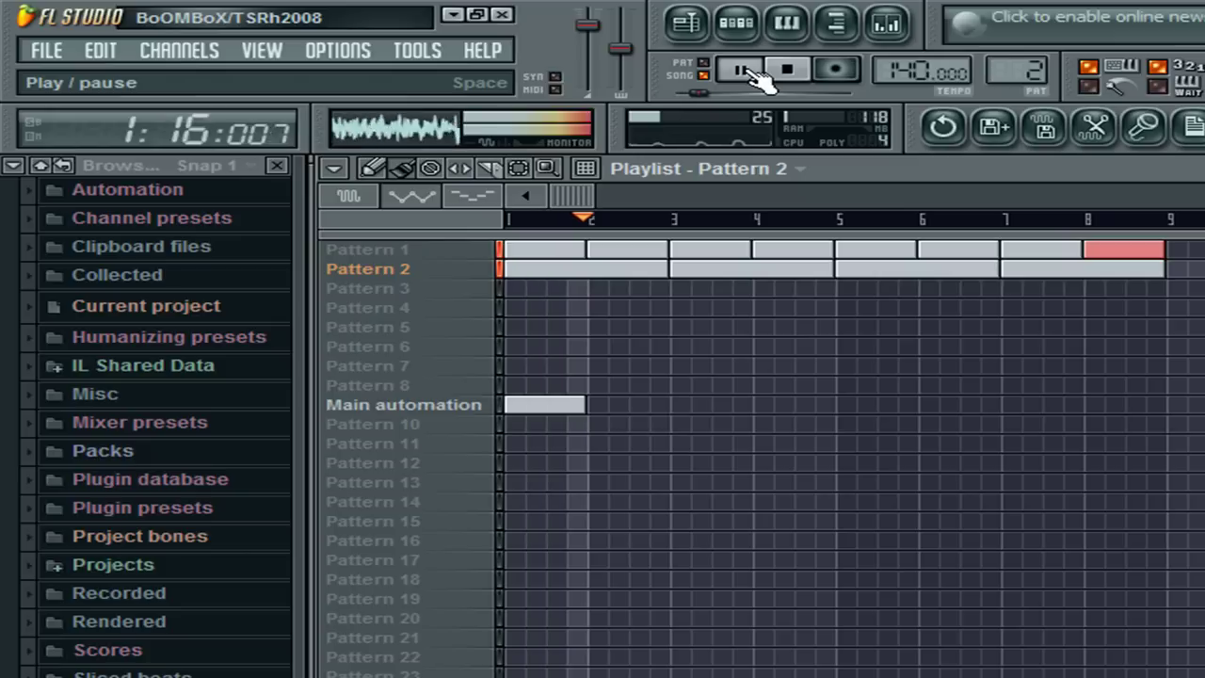
left_click(751, 71)
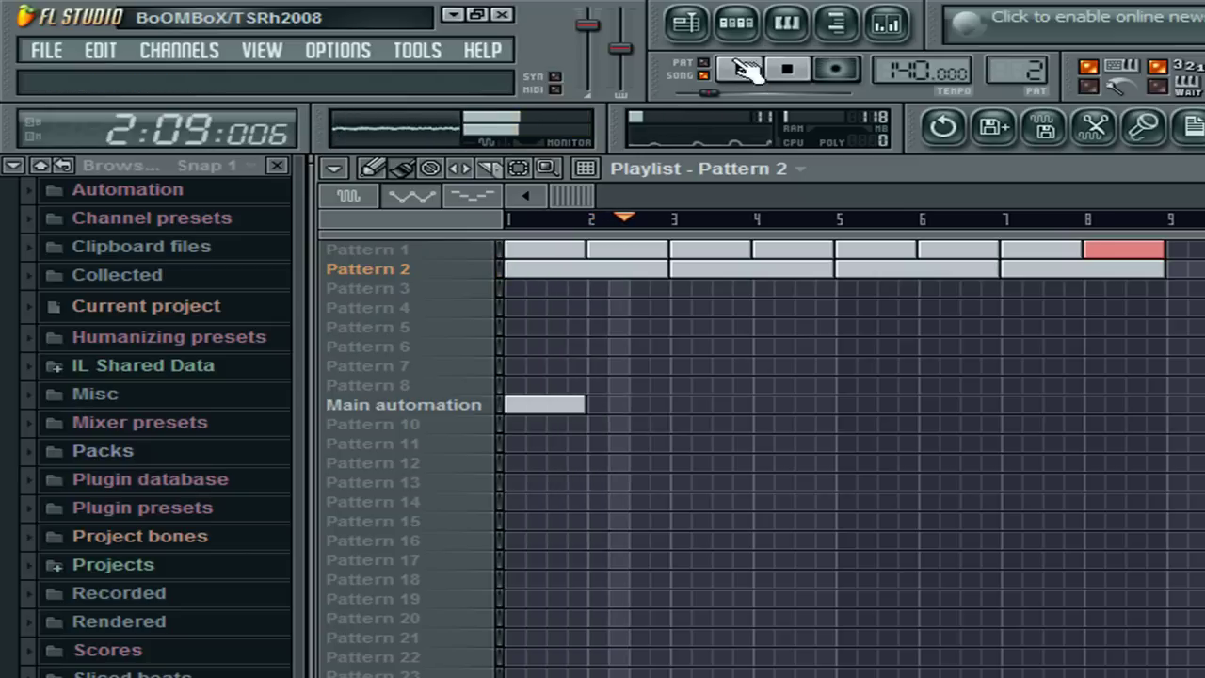
left_click(394, 253)
left_click(737, 23)
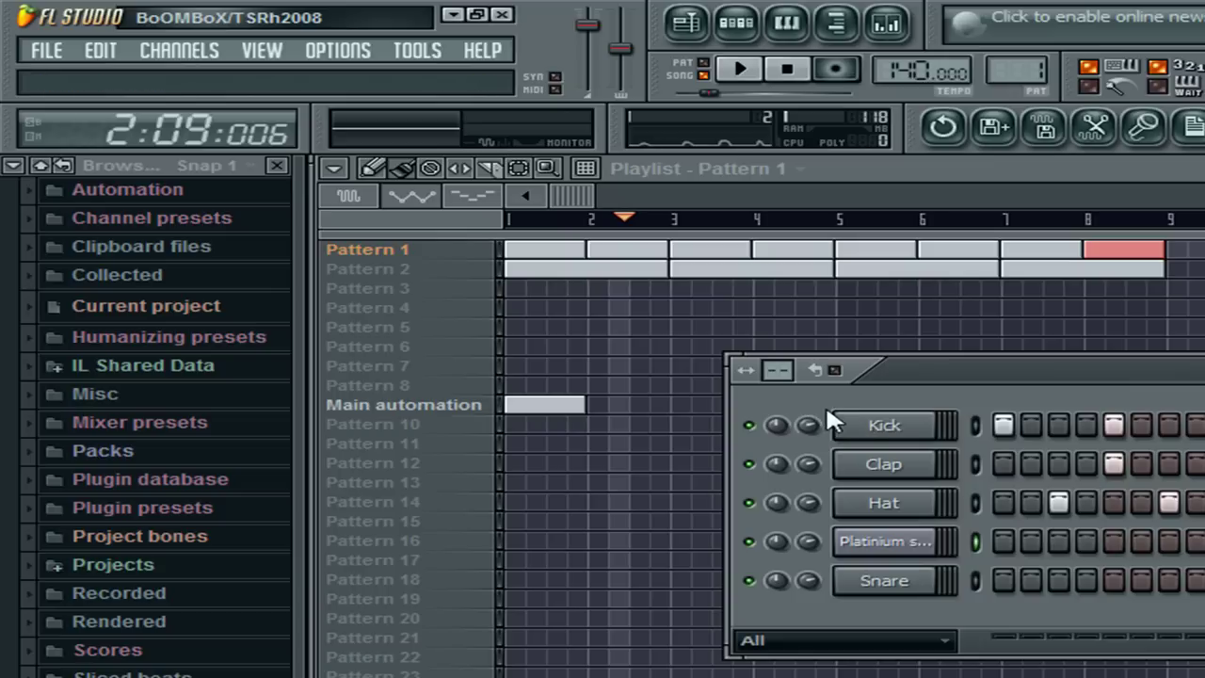
Adjust the Kick, Clap, Hat and Snare volume knobs, turning the Snare down
left_click(812, 424)
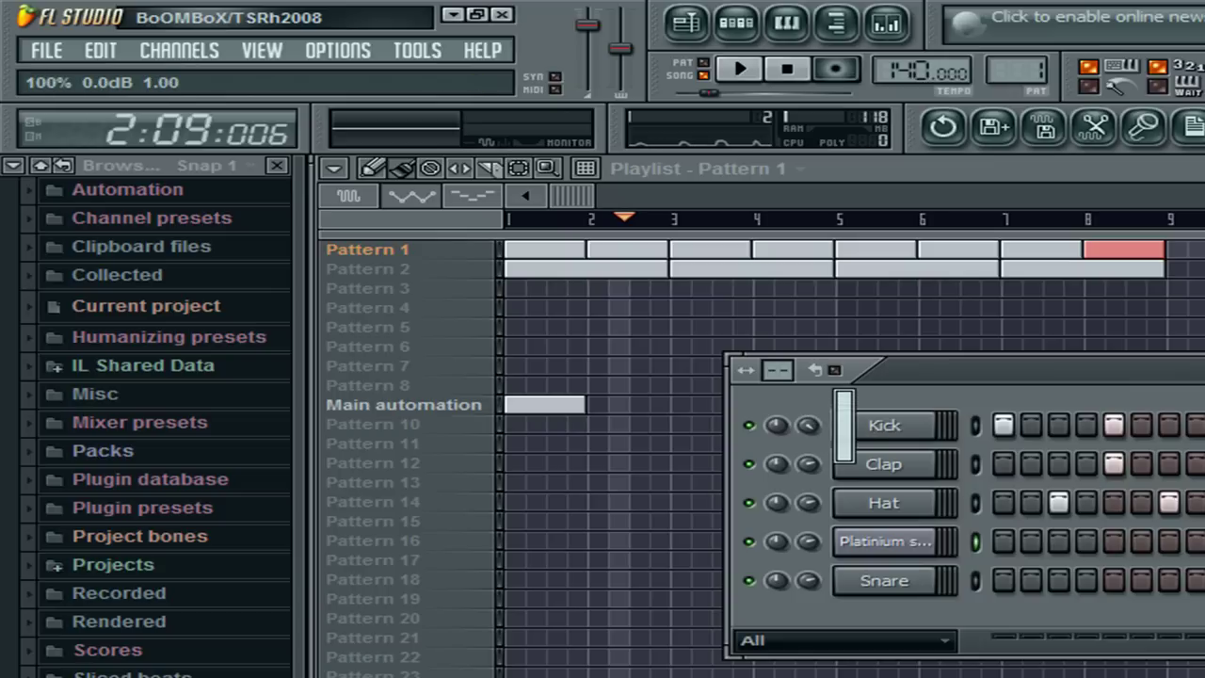
left_click(808, 464)
left_click(808, 504)
left_click_drag(808, 503, 816, 464)
left_click(808, 580)
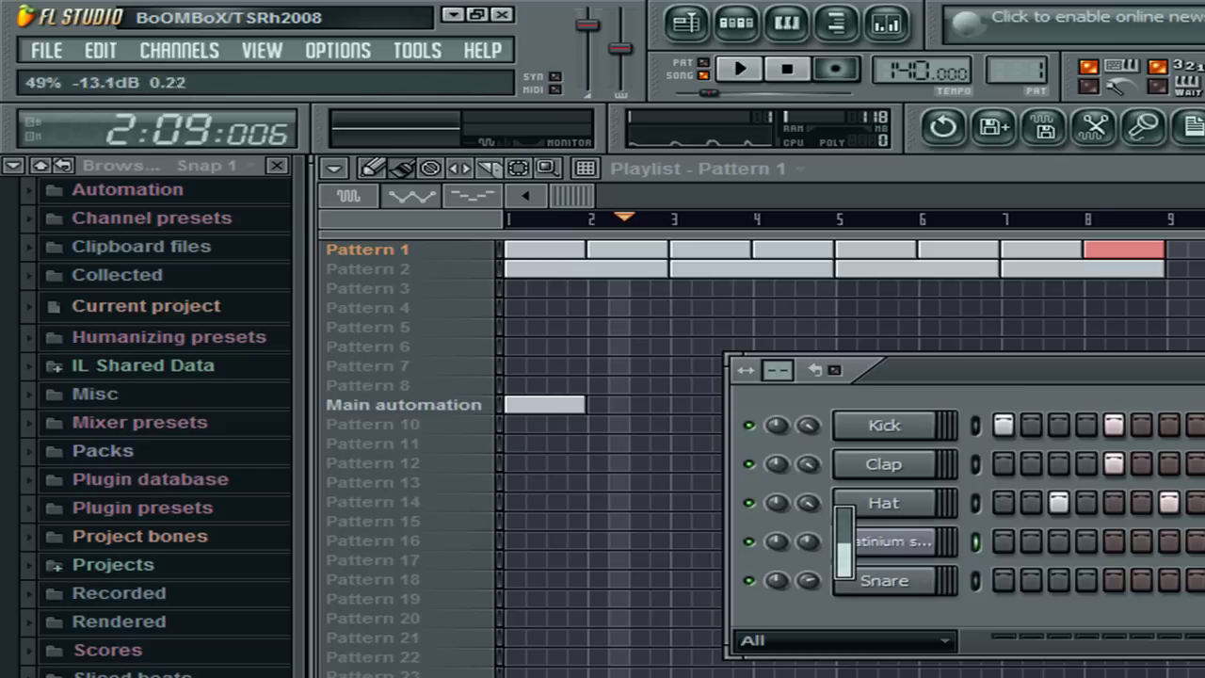
Play the song from the start to check the drum levels, then stop at bar 1
left_click(787, 68)
left_click(767, 69)
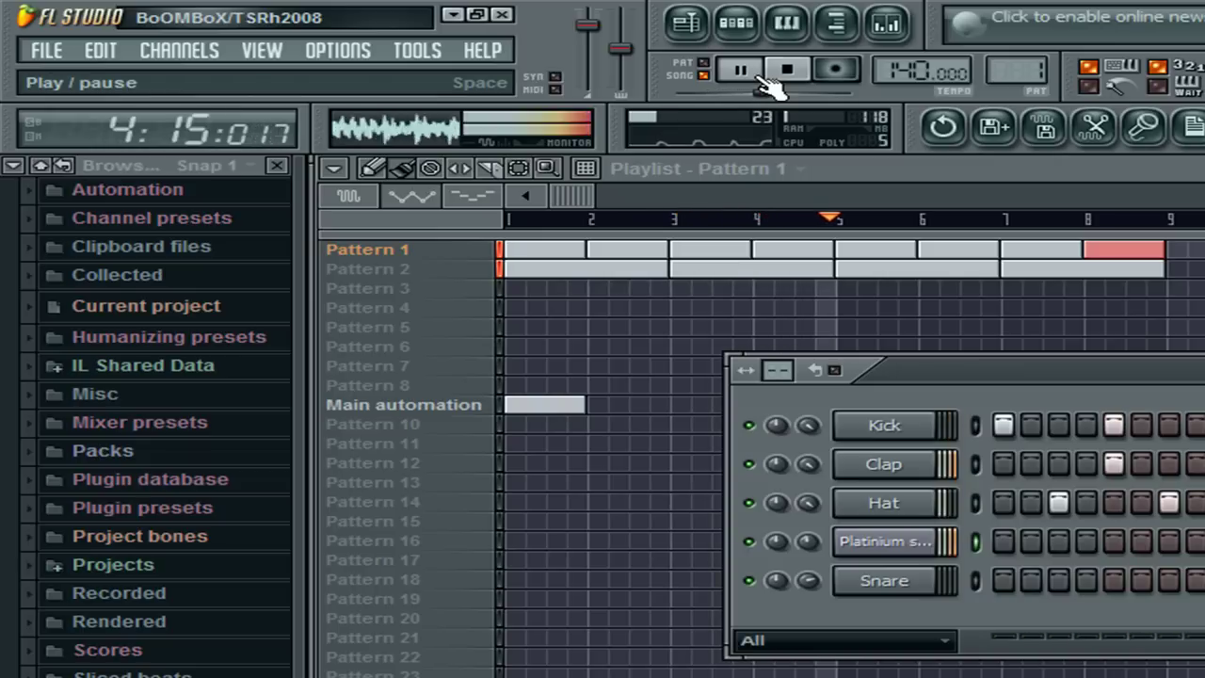
left_click(758, 77)
left_click(795, 77)
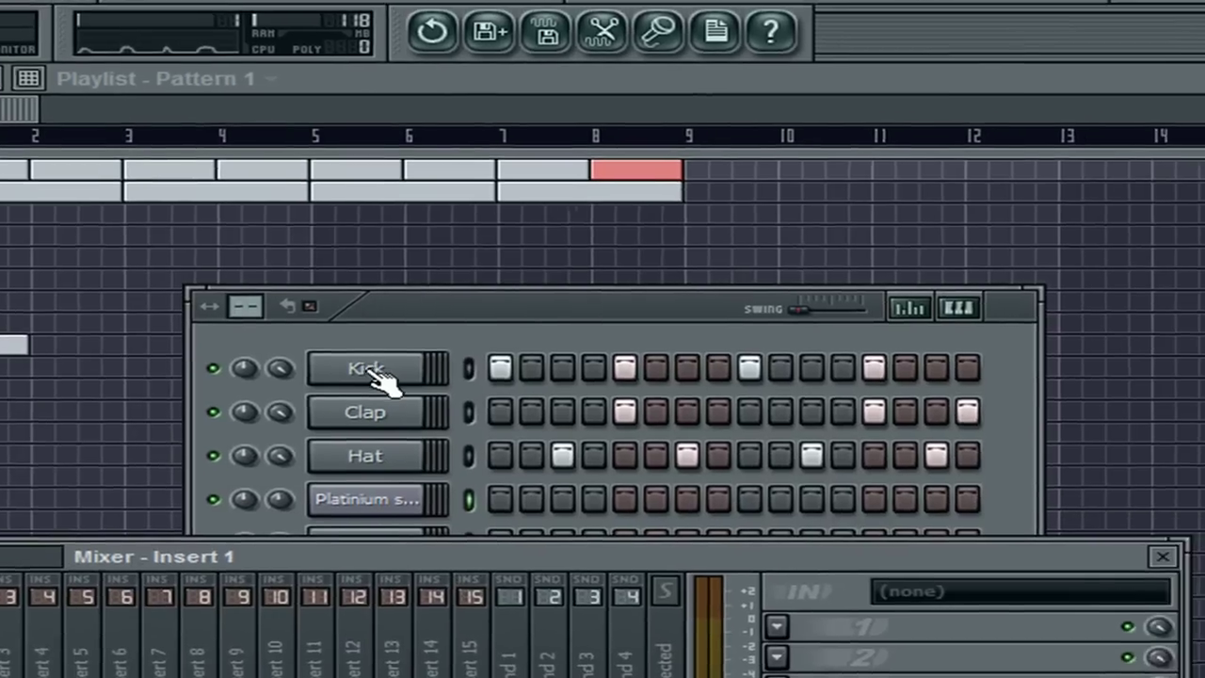
Show the Kick channel settings and select Insert 1 in the Mixer
left_click(417, 363)
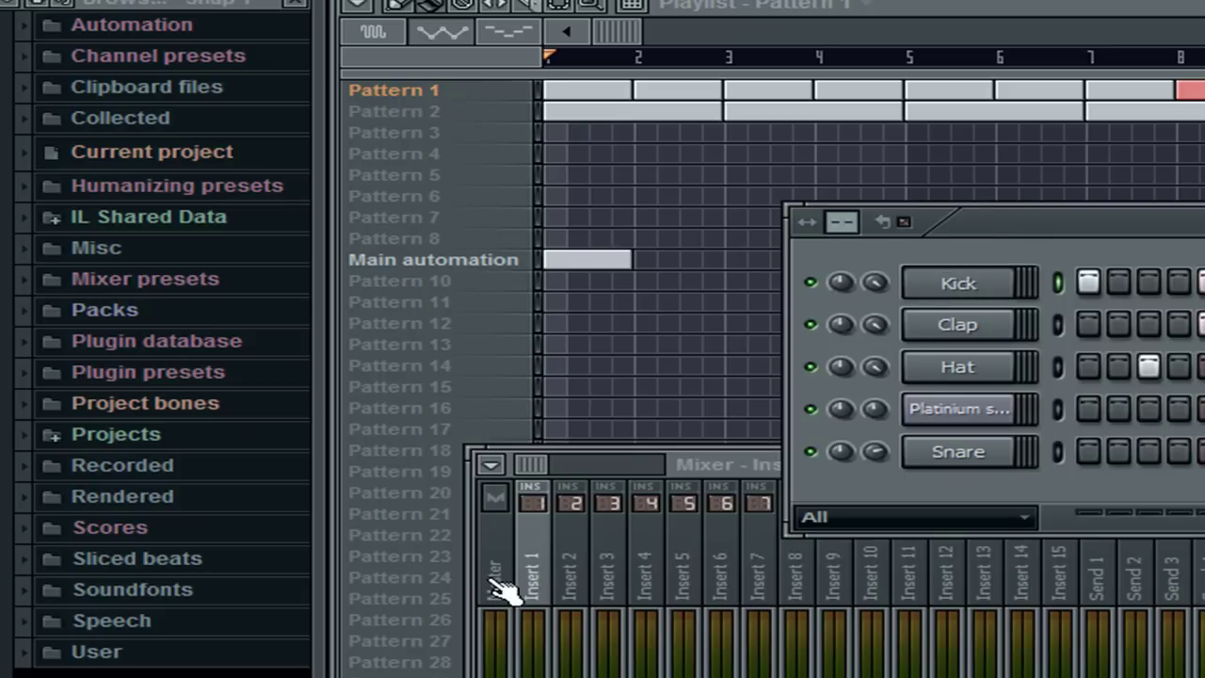
left_click(932, 603)
left_click(796, 593)
left_click(608, 593)
left_click(532, 588)
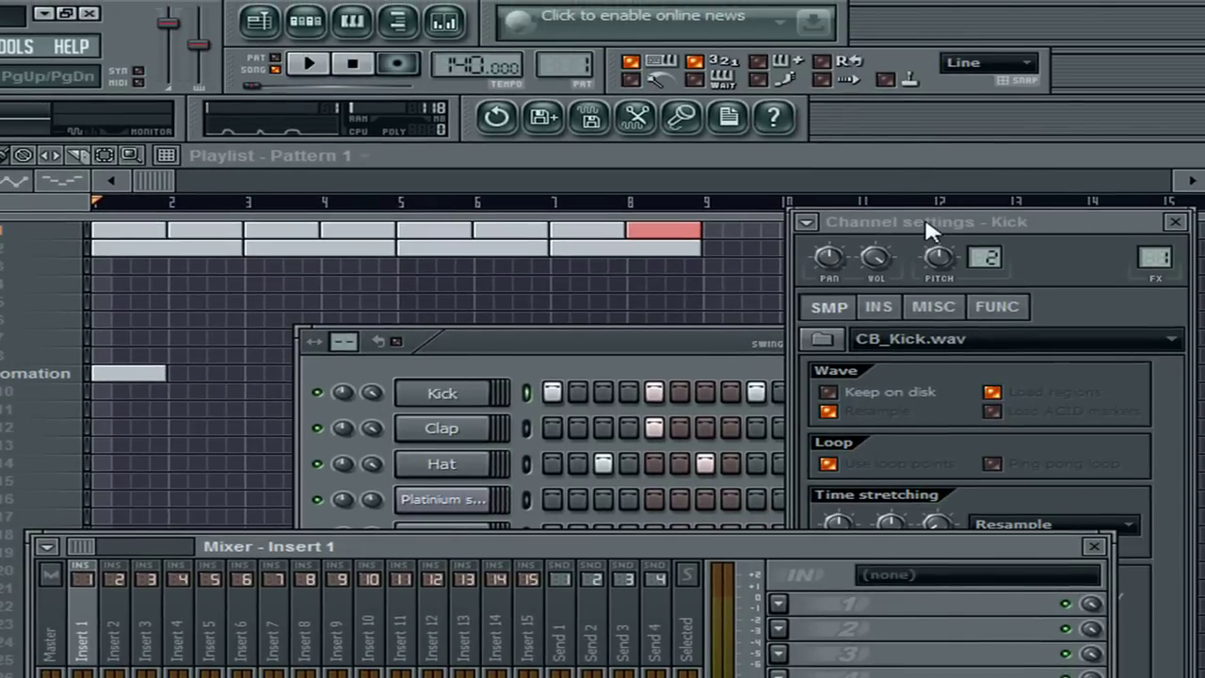
Set the Kick channel's FX track number so it feeds mixer Insert 1
left_click_drag(928, 231, 871, 231)
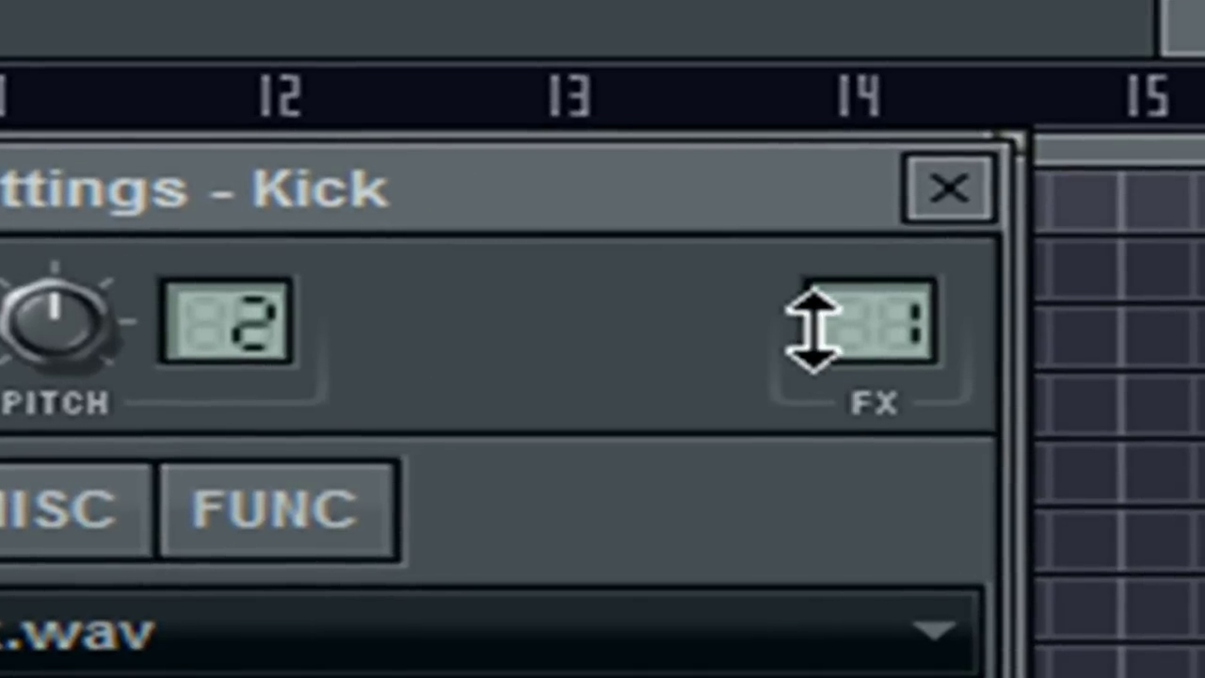
left_click_drag(823, 331, 914, 396)
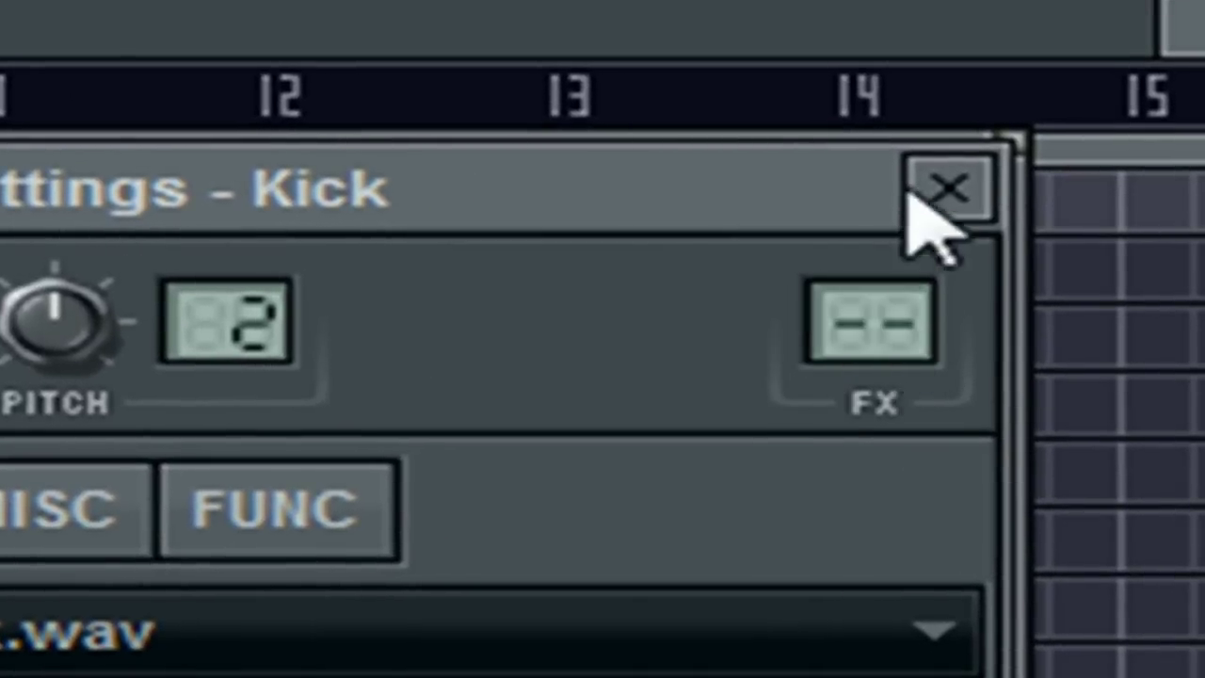
left_click_drag(888, 318, 888, 297)
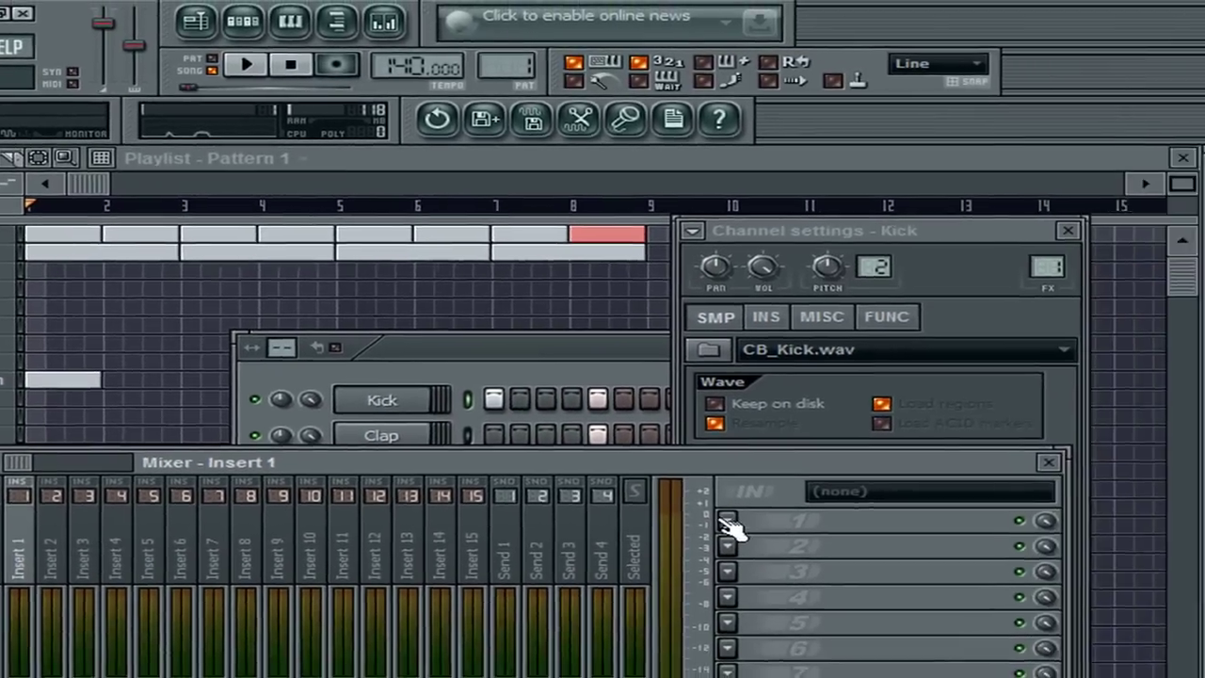
Load Soundgoodizer into Insert 1's first effect slot and play the song through it
left_click(1085, 607)
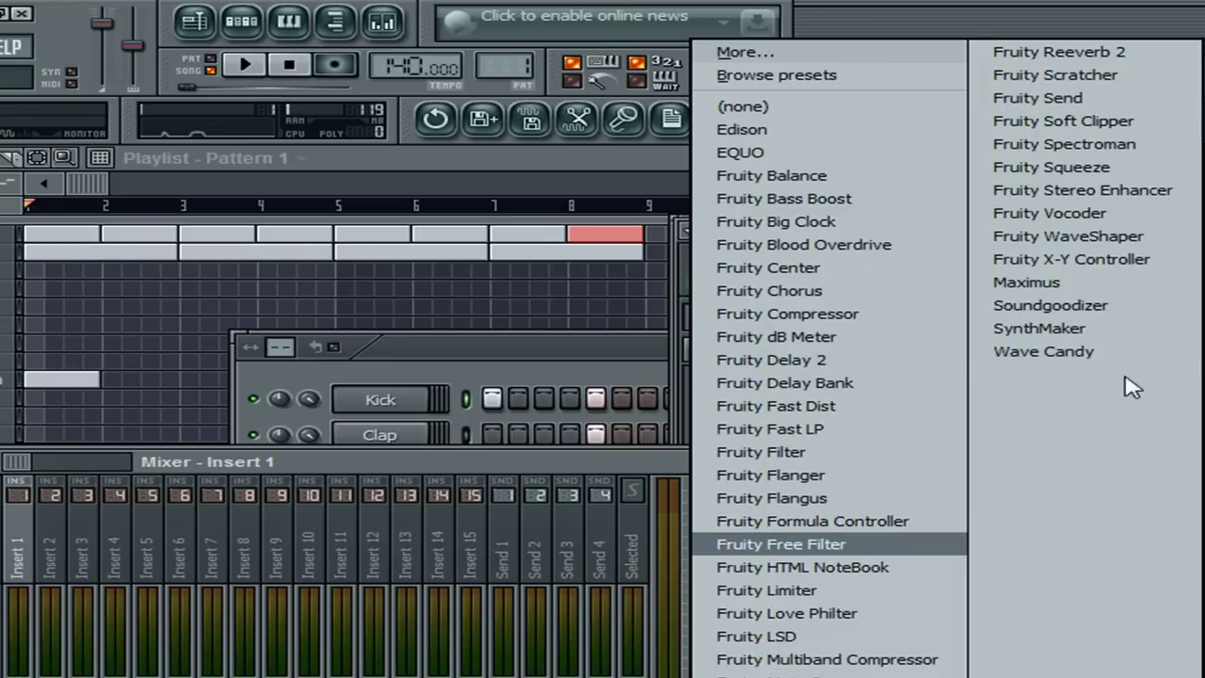
left_click(1124, 315)
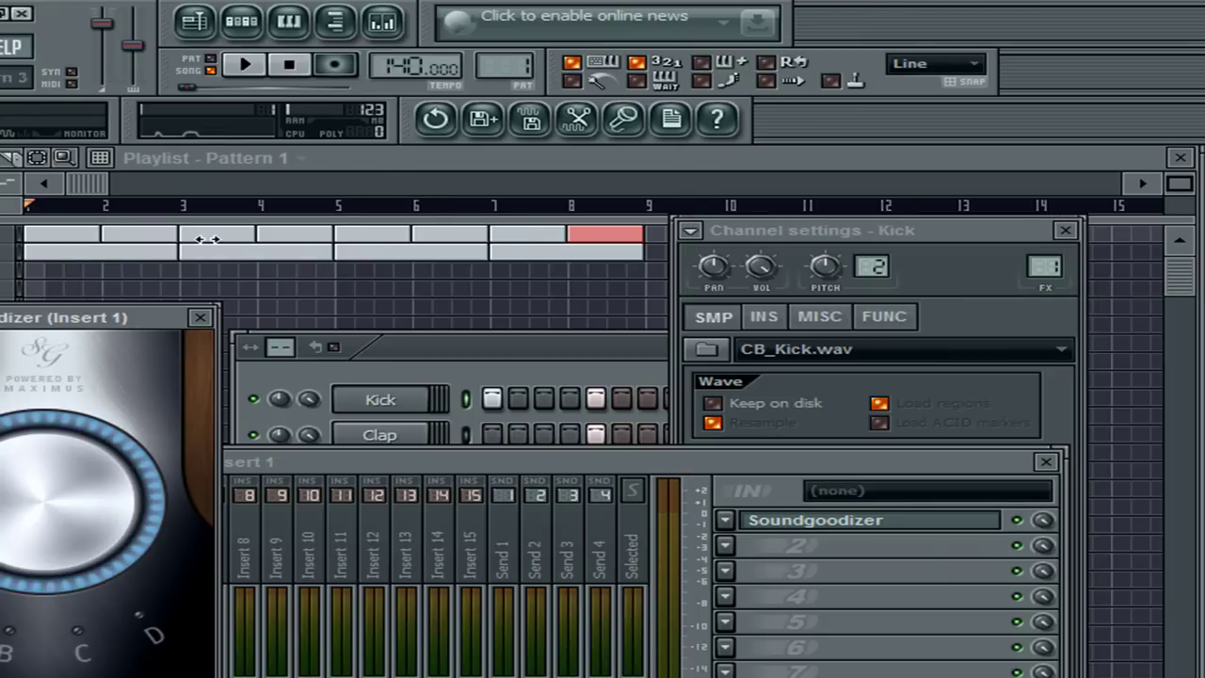
left_click(261, 68)
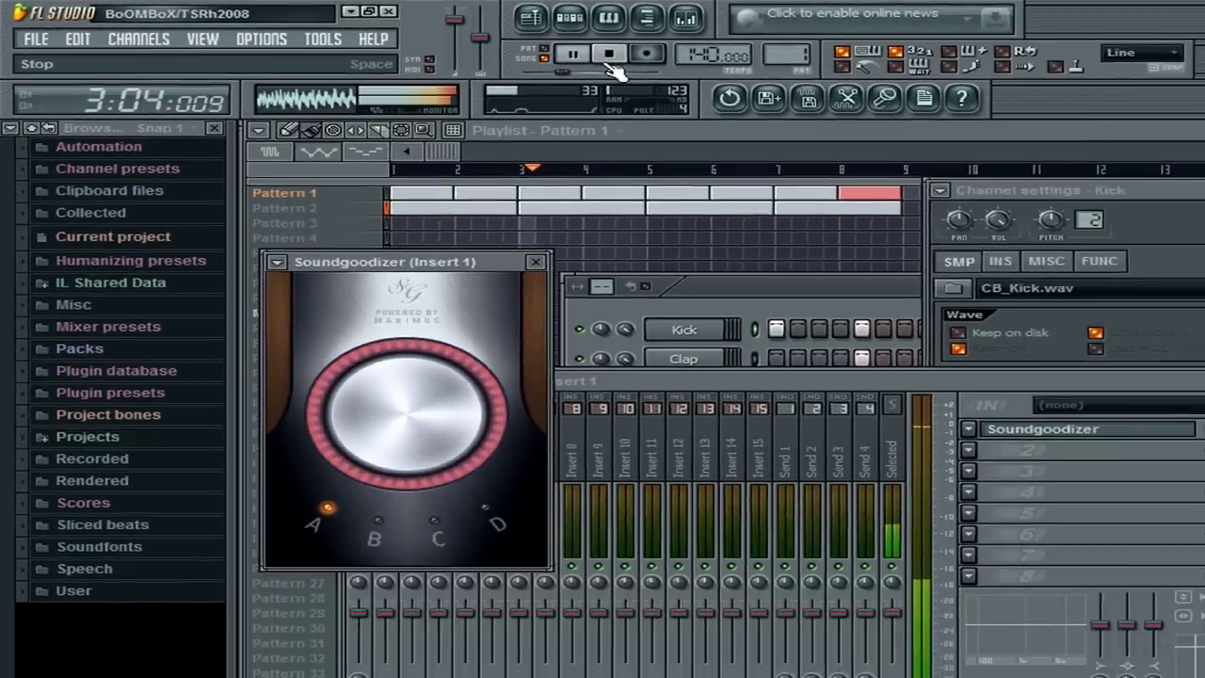
left_click(611, 61)
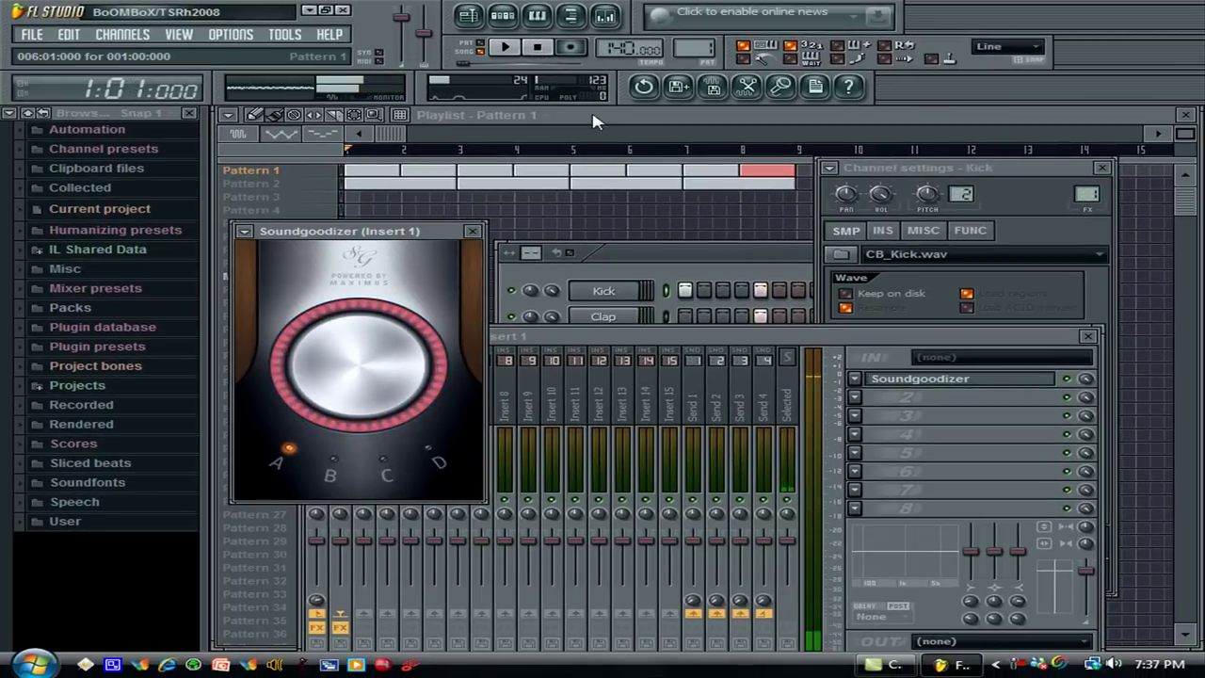
Move the Mixer up over the playlist, dismissing the second slot's effect list unused
left_click_drag(626, 336, 716, 581)
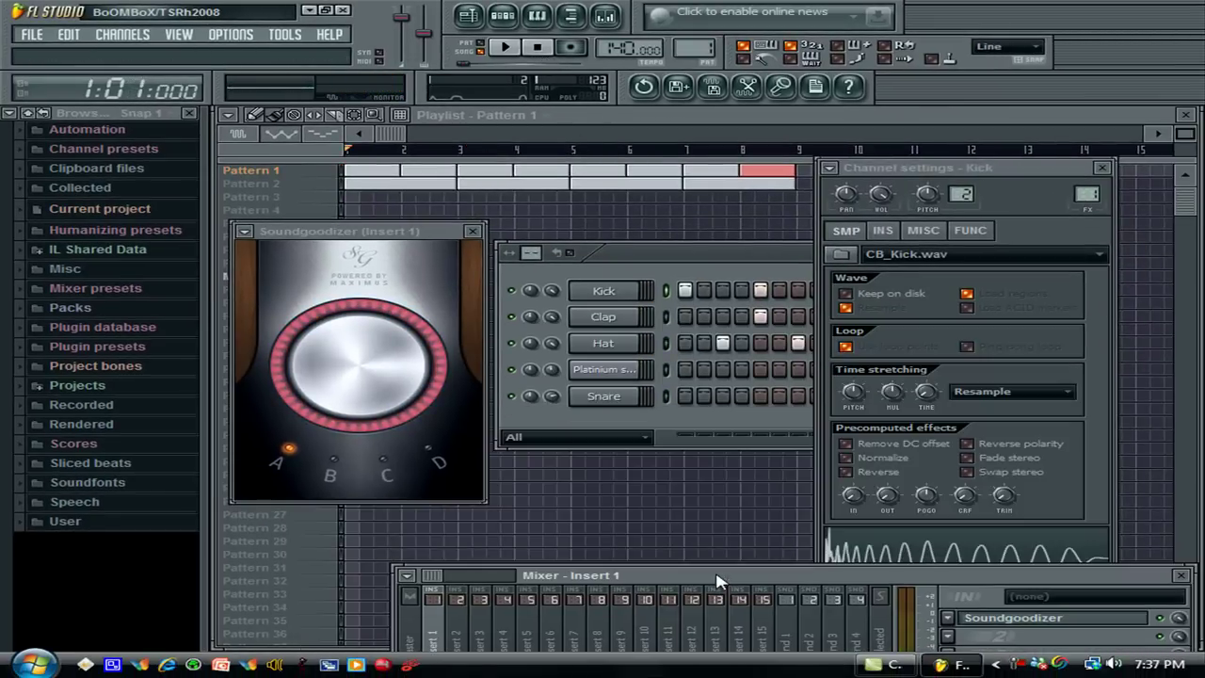
left_click(383, 148)
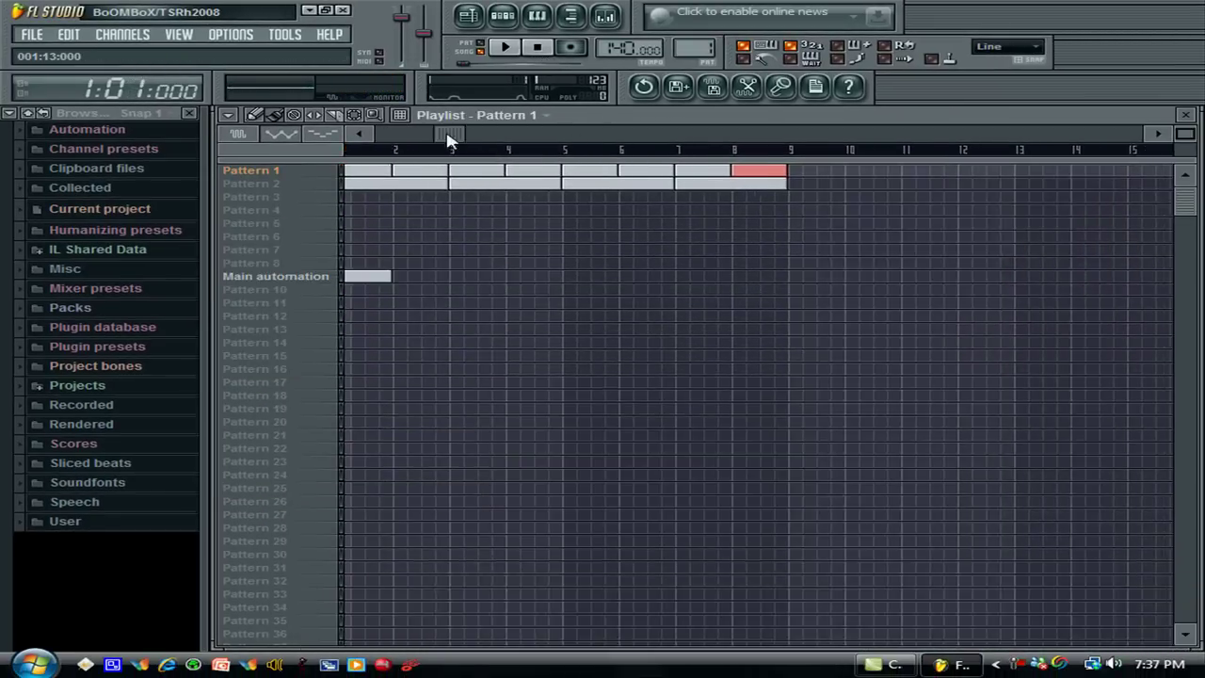
left_click(607, 16)
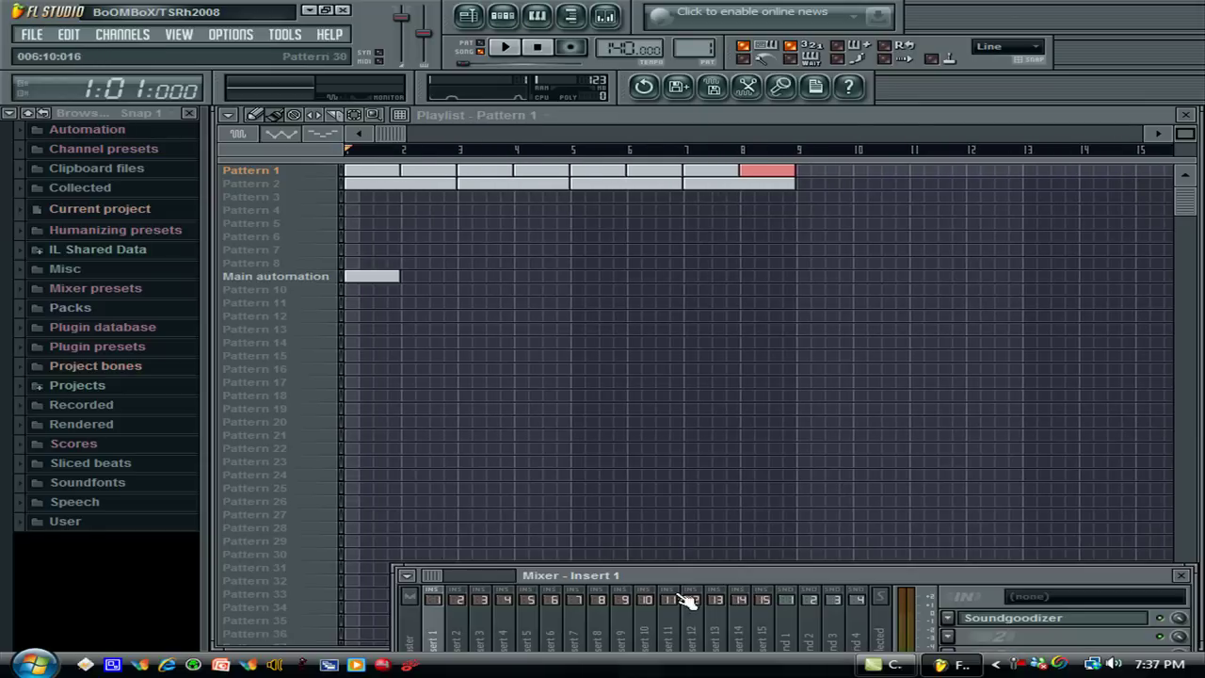
left_click_drag(663, 586, 620, 215)
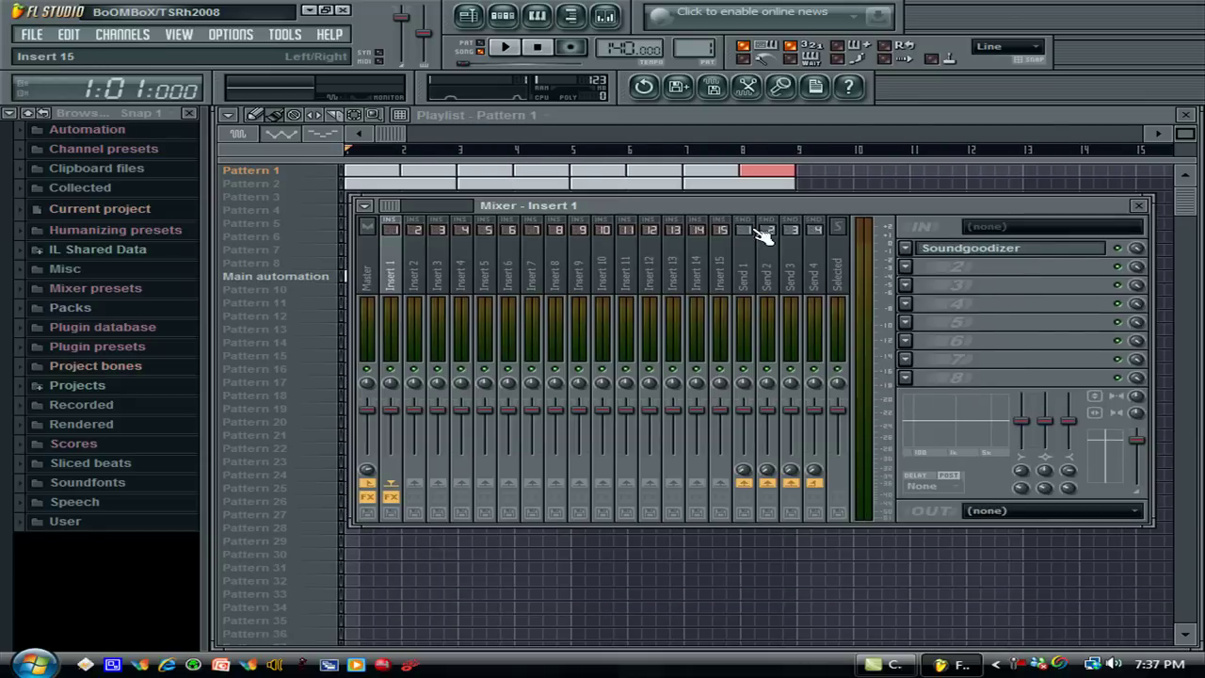
left_click(907, 272)
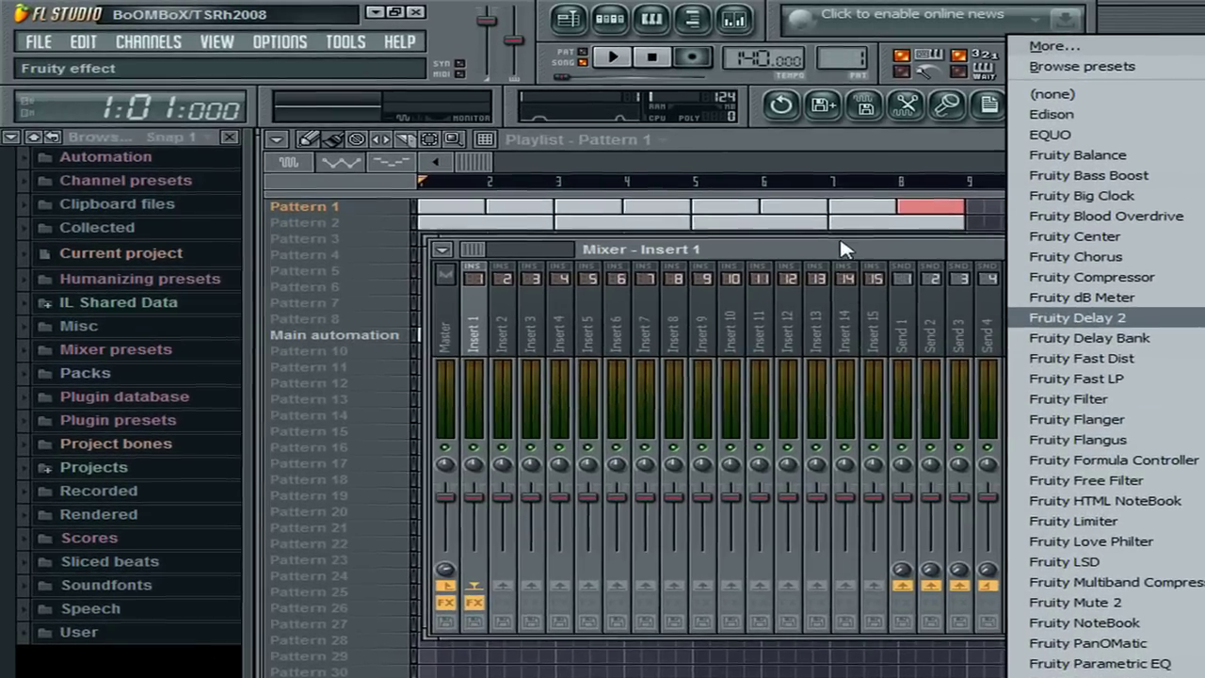
left_click(270, 55)
Navigate the Browser's Packs folder to the Choirs sample folder
left_click(99, 377)
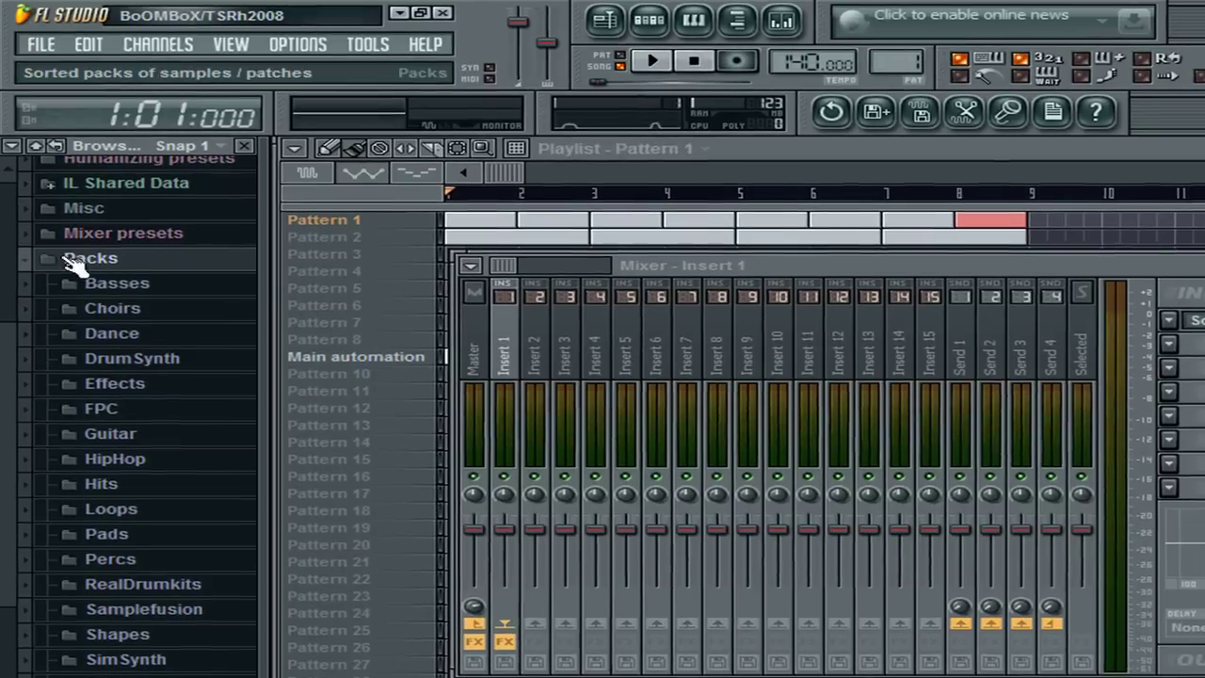
left_click(76, 261)
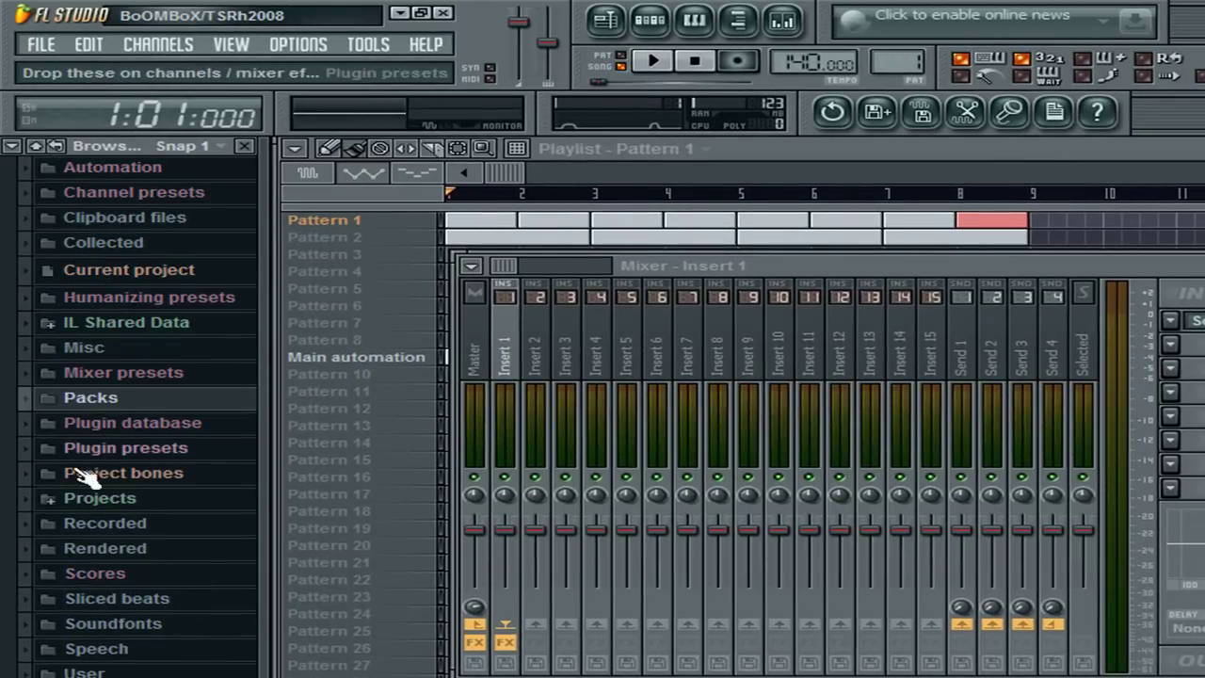
left_click(83, 395)
left_click(158, 363)
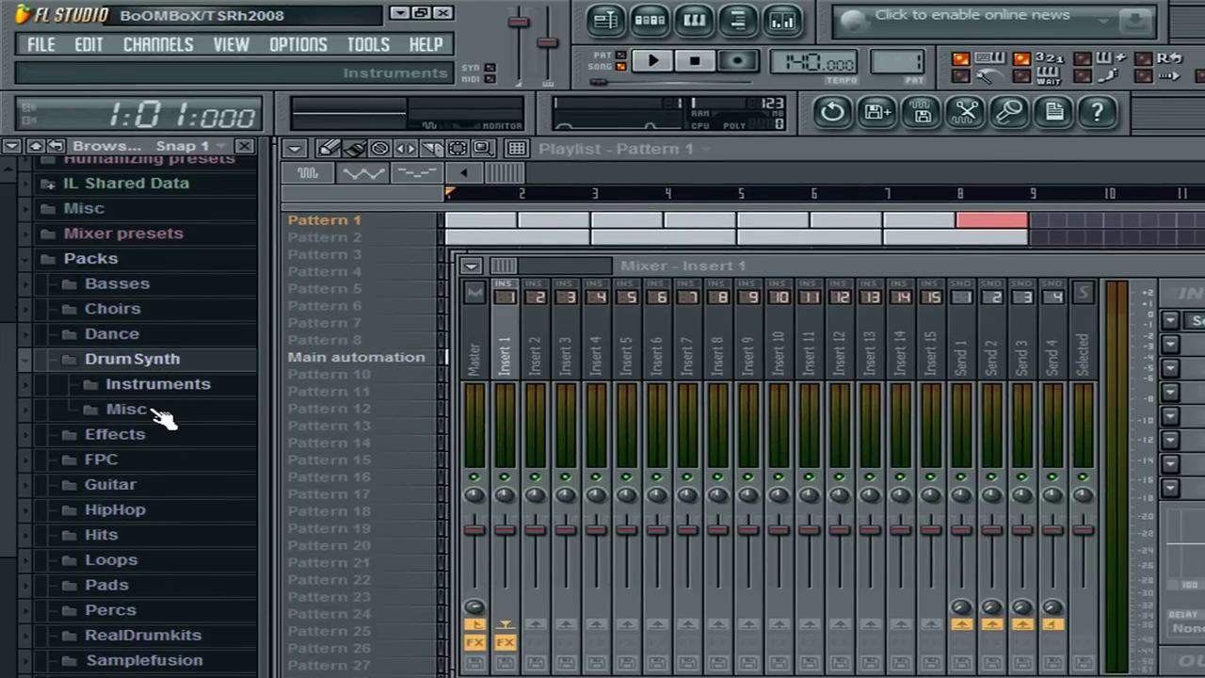
left_click(134, 365)
left_click(142, 313)
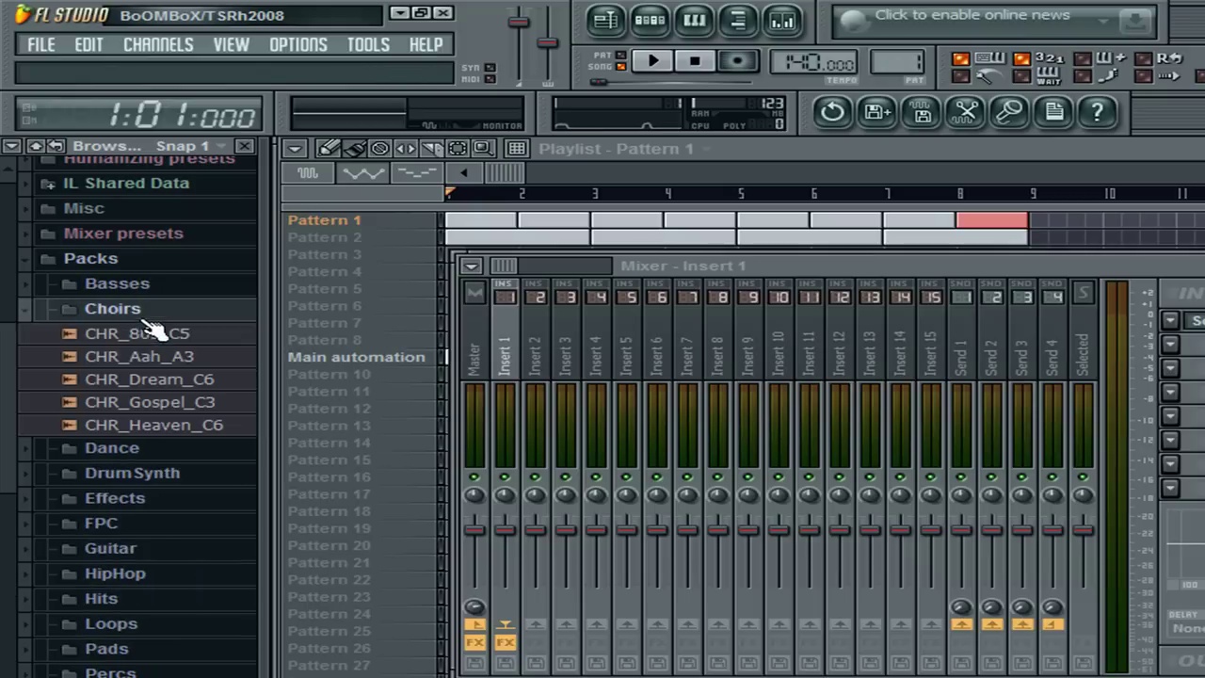
Preview choir samples CHR_80s_C5, CHR_Aah_A3, CHR_Dream_C6, CHR_Gospel_C3 and CHR_Heaven_C6
left_click(132, 335)
left_click(130, 357)
left_click(124, 379)
left_click(111, 402)
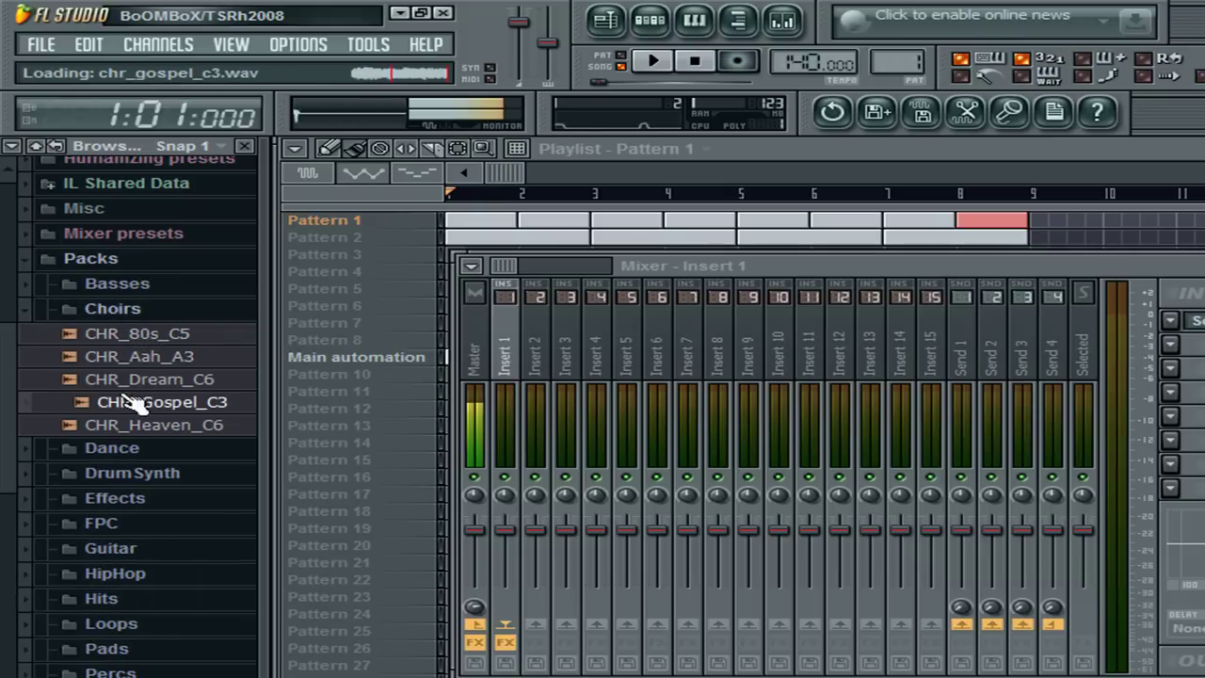
left_click(103, 426)
left_click(650, 19)
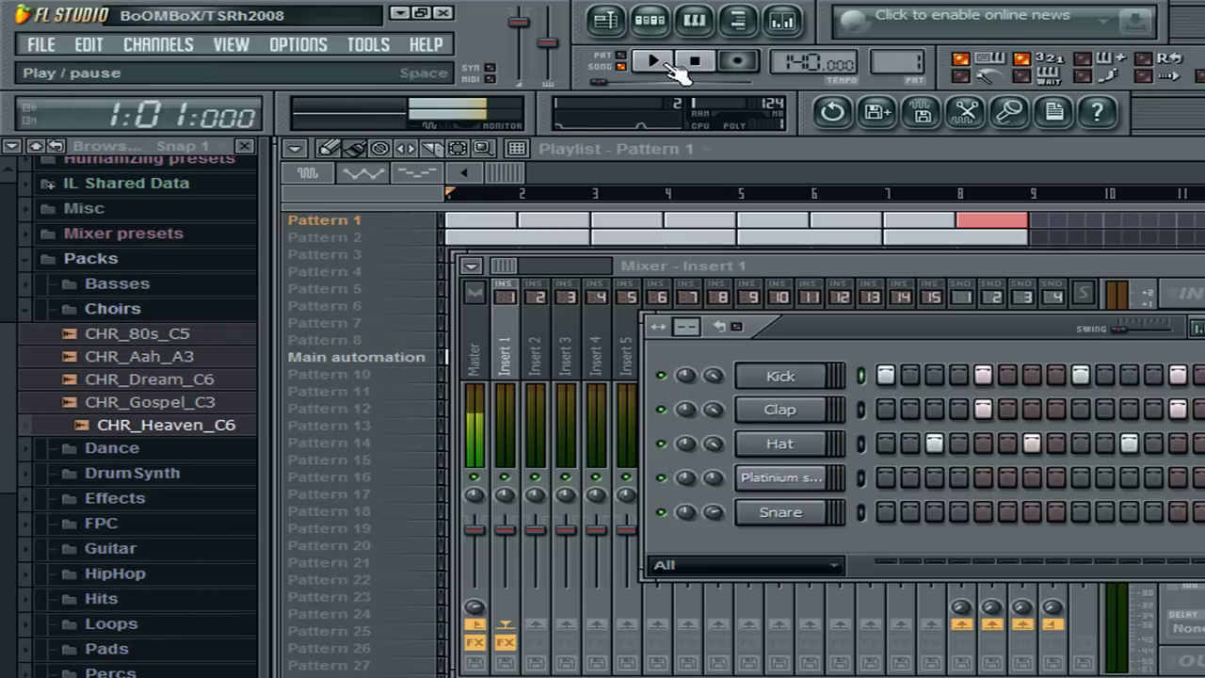
left_click(99, 473)
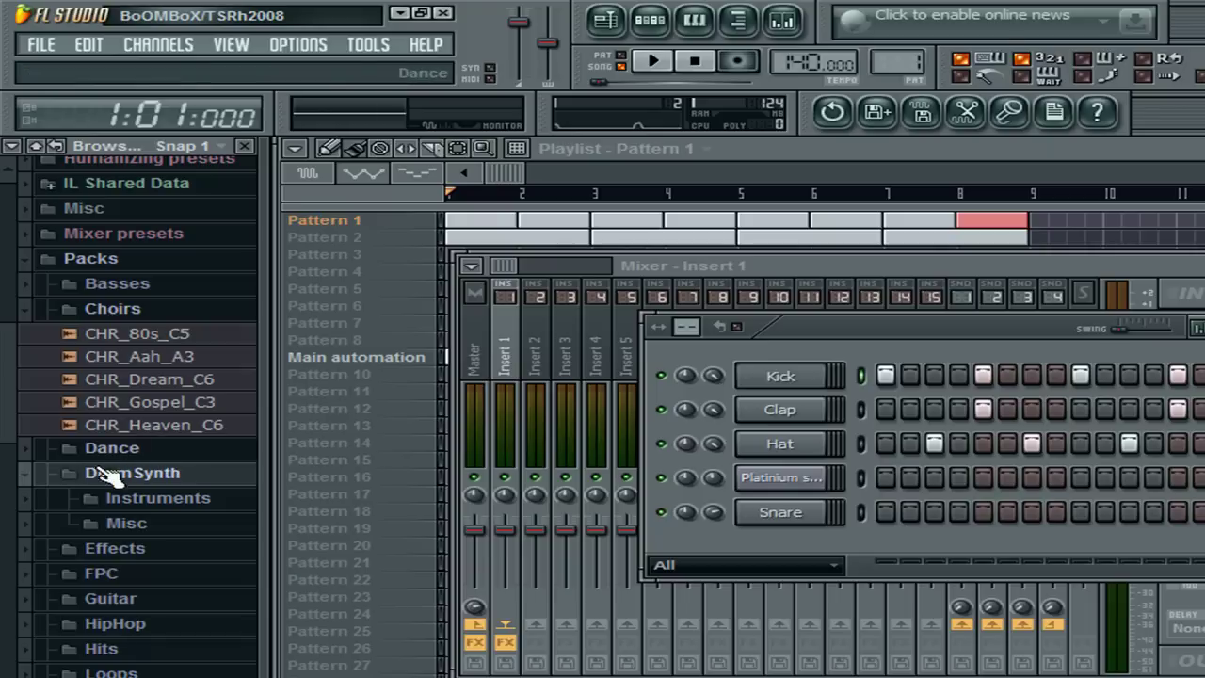
left_click(108, 474)
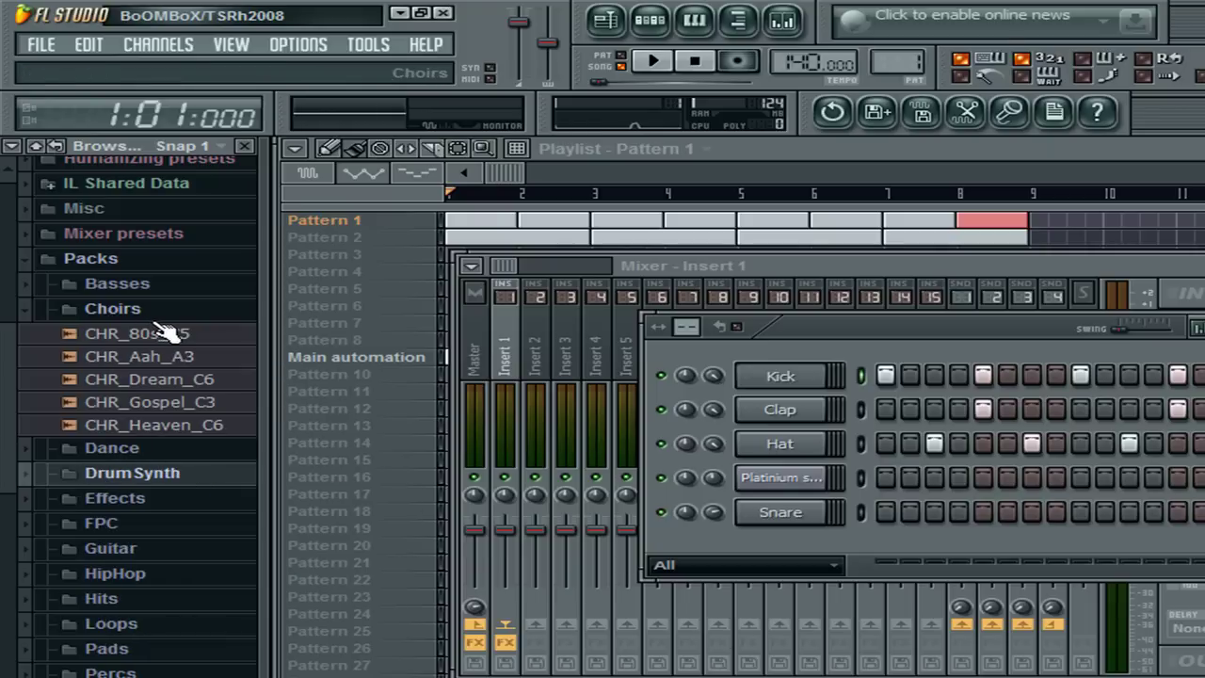
Add CHR_Dream_C6 to the Step Sequencer as a new channel and open its piano roll
left_click_drag(132, 381, 810, 557)
right_click(819, 546)
left_click(879, 546)
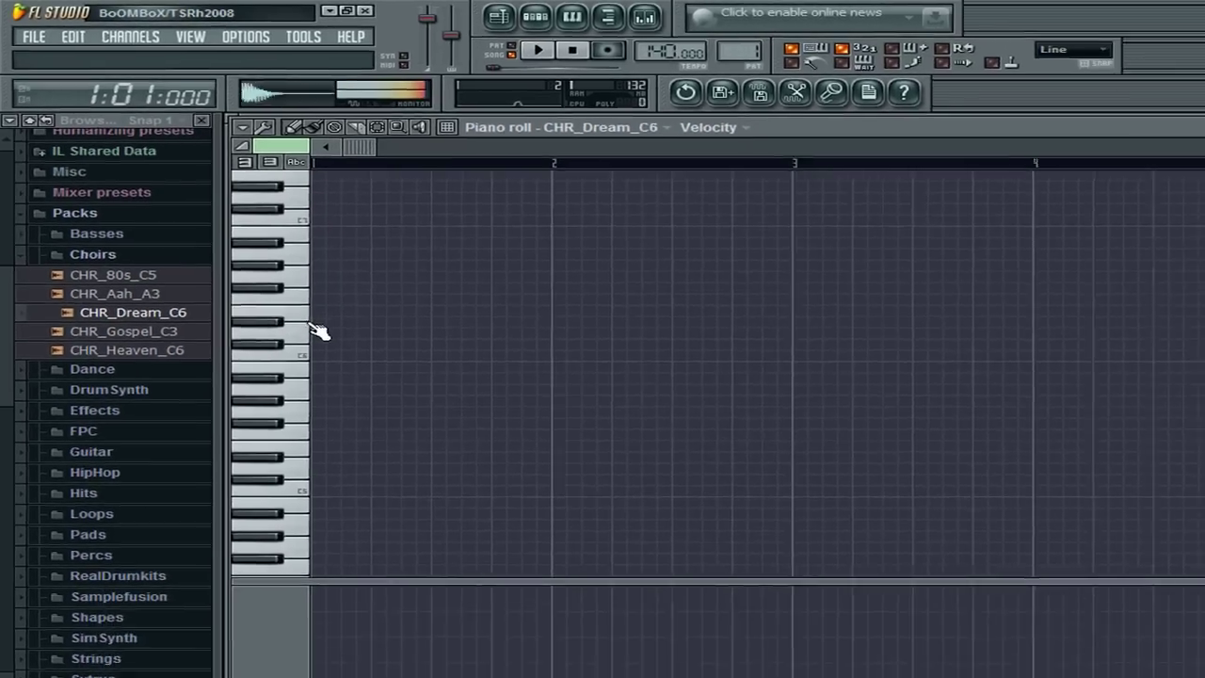